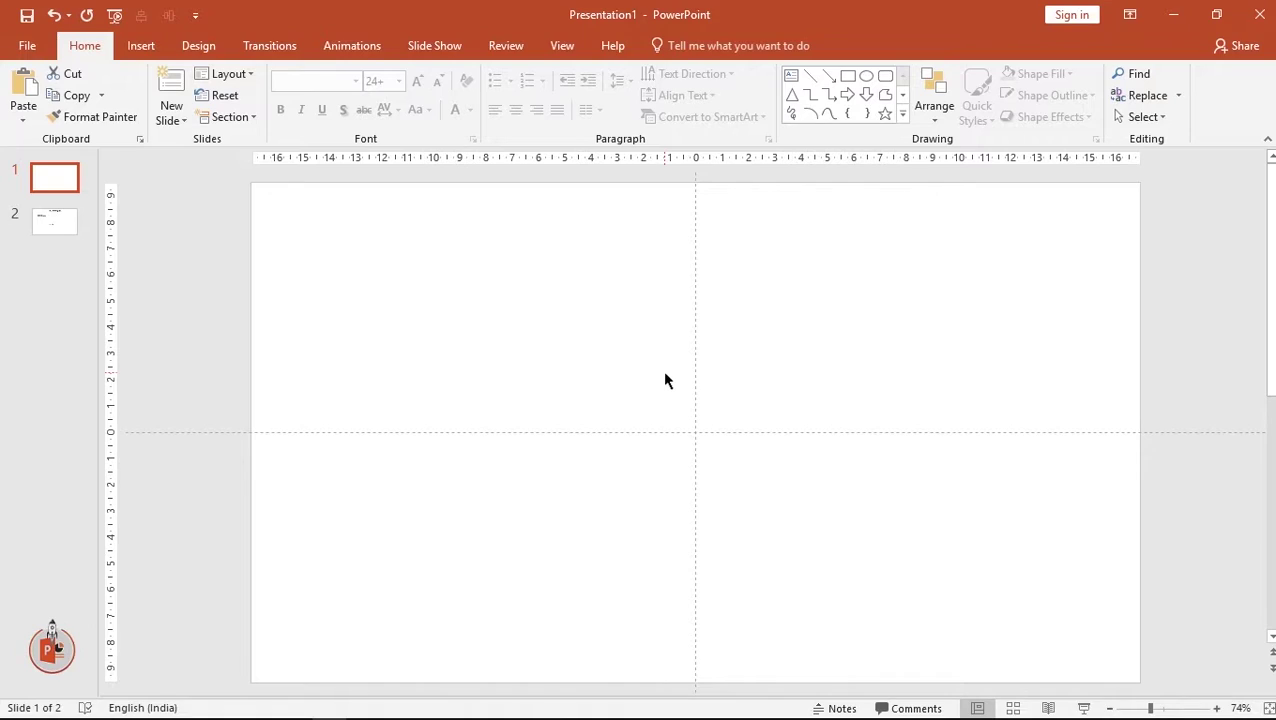
Draw a 12-point star shape on the blank slide
click(145, 47)
click(312, 122)
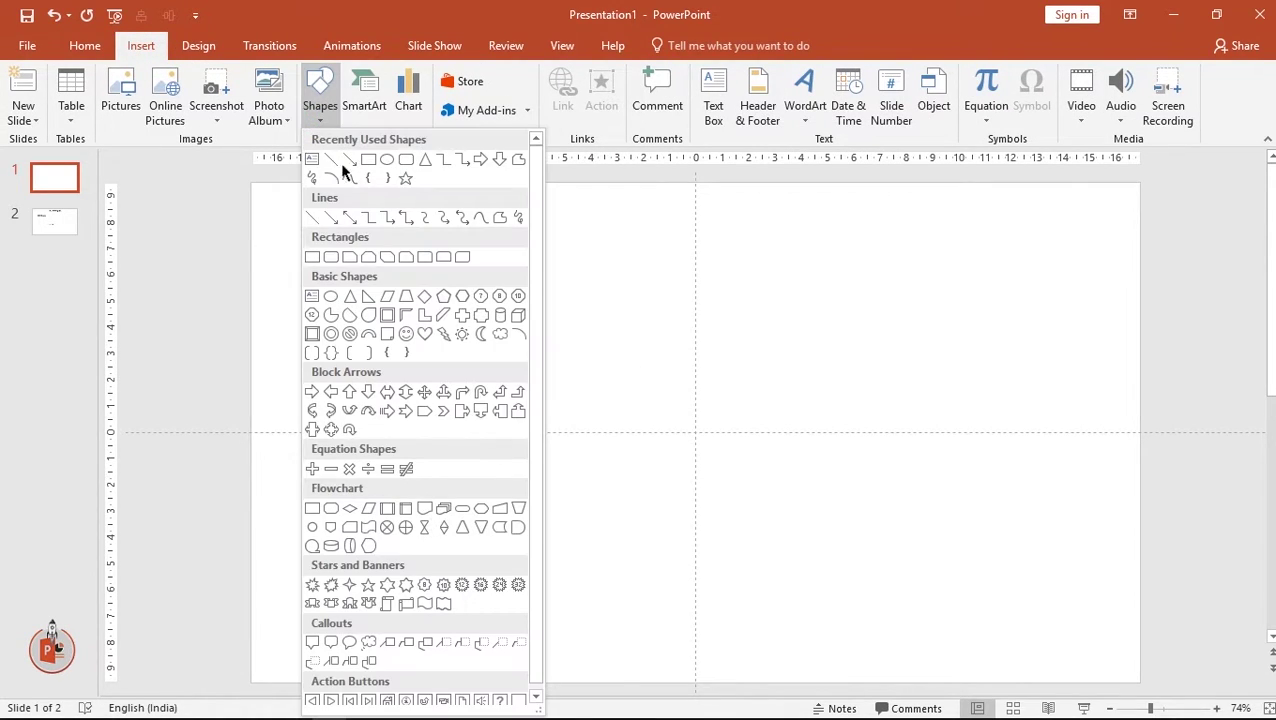
click(462, 585)
mouse_move(607, 327)
mouse_down()
mouse_move(780, 523)
mouse_move(836, 556)
mouse_up()
drag(729, 450, 708, 452)
Deepen the star's points, enlarge it to 11.4 cm and centre it on the guides
drag(695, 360, 699, 413)
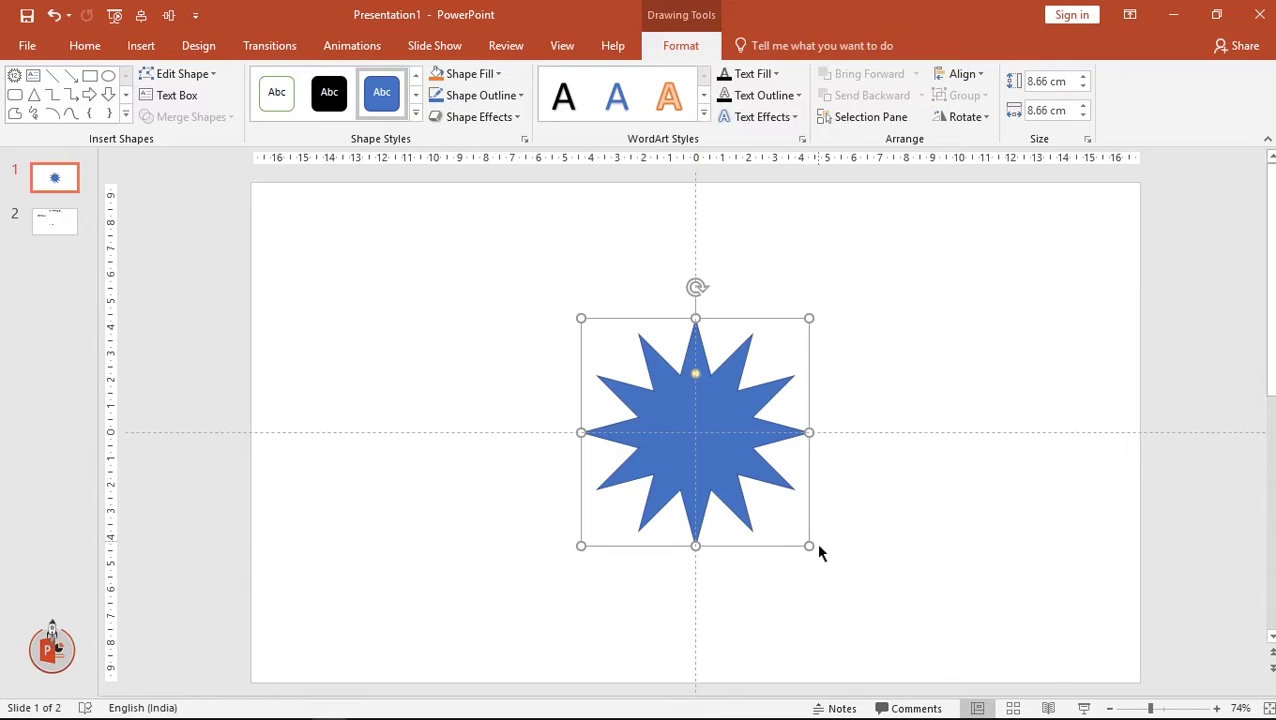
drag(811, 545, 881, 617)
mouse_move(746, 476)
mouse_down()
mouse_move(712, 462)
mouse_move(714, 450)
mouse_up()
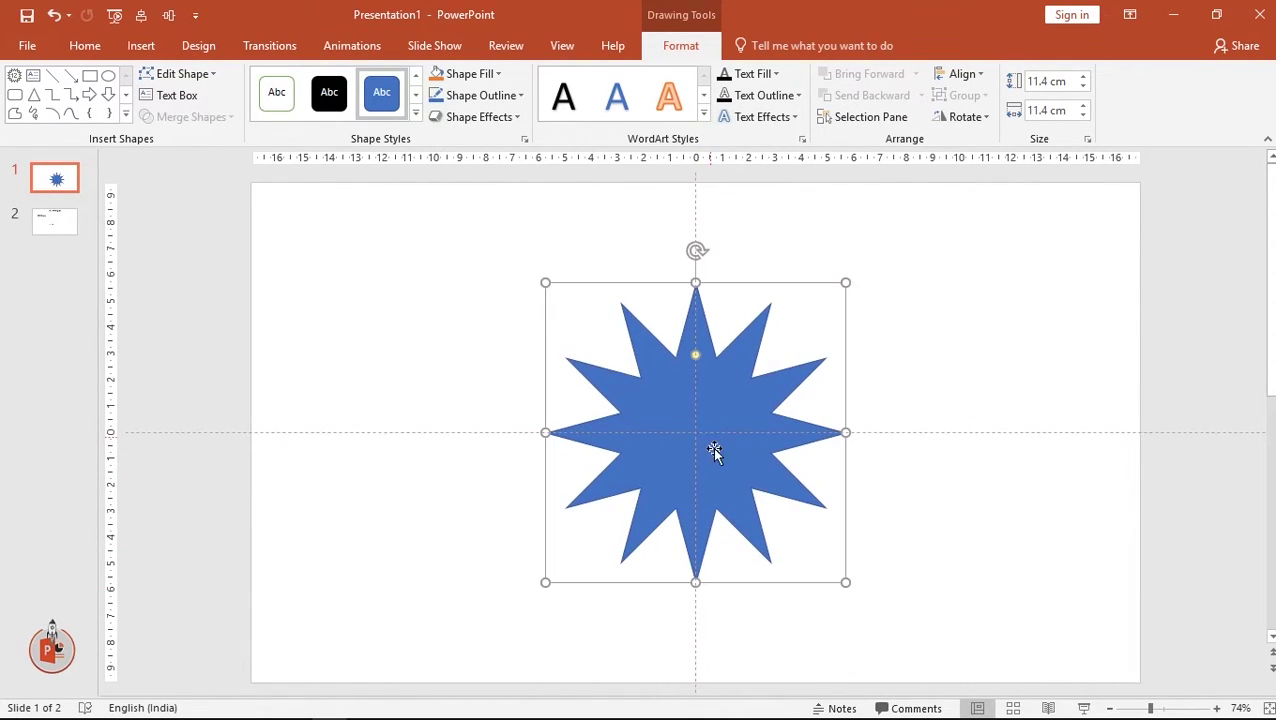
Draw a 7 cm circle centred over the star
click(126, 118)
click(162, 152)
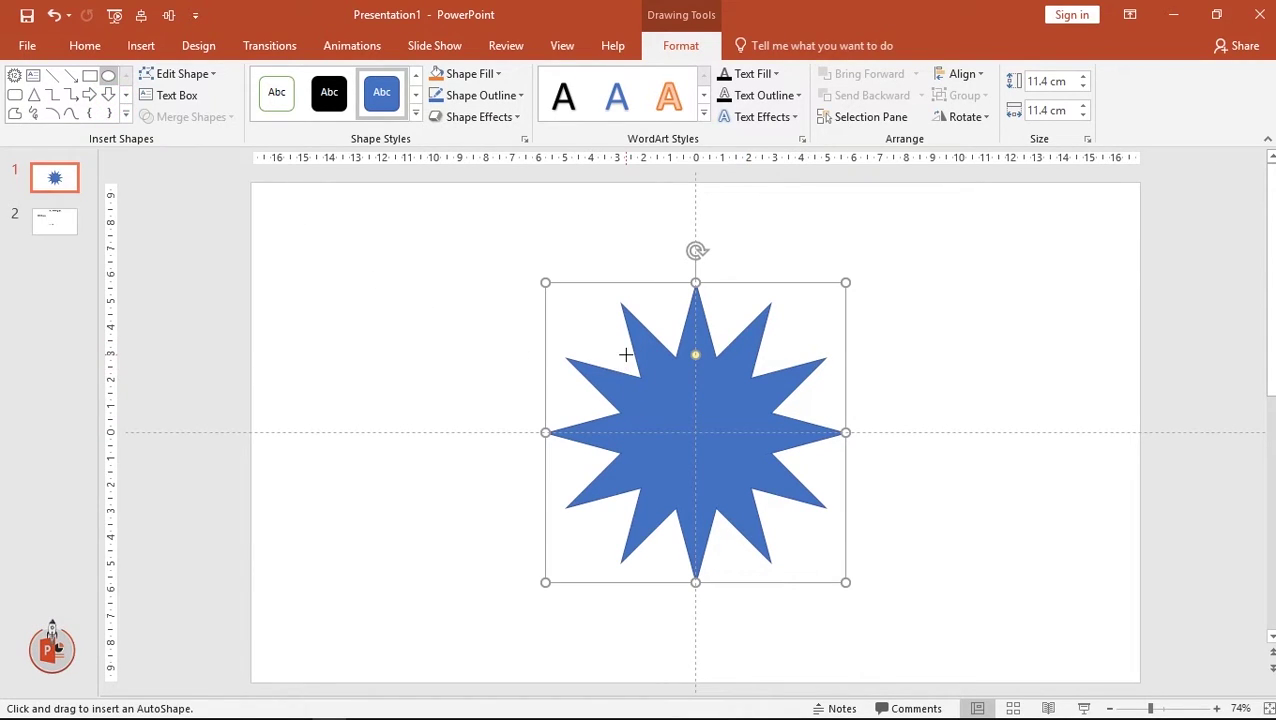
drag(792, 520, 624, 355)
drag(743, 464, 715, 436)
drag(775, 513, 790, 524)
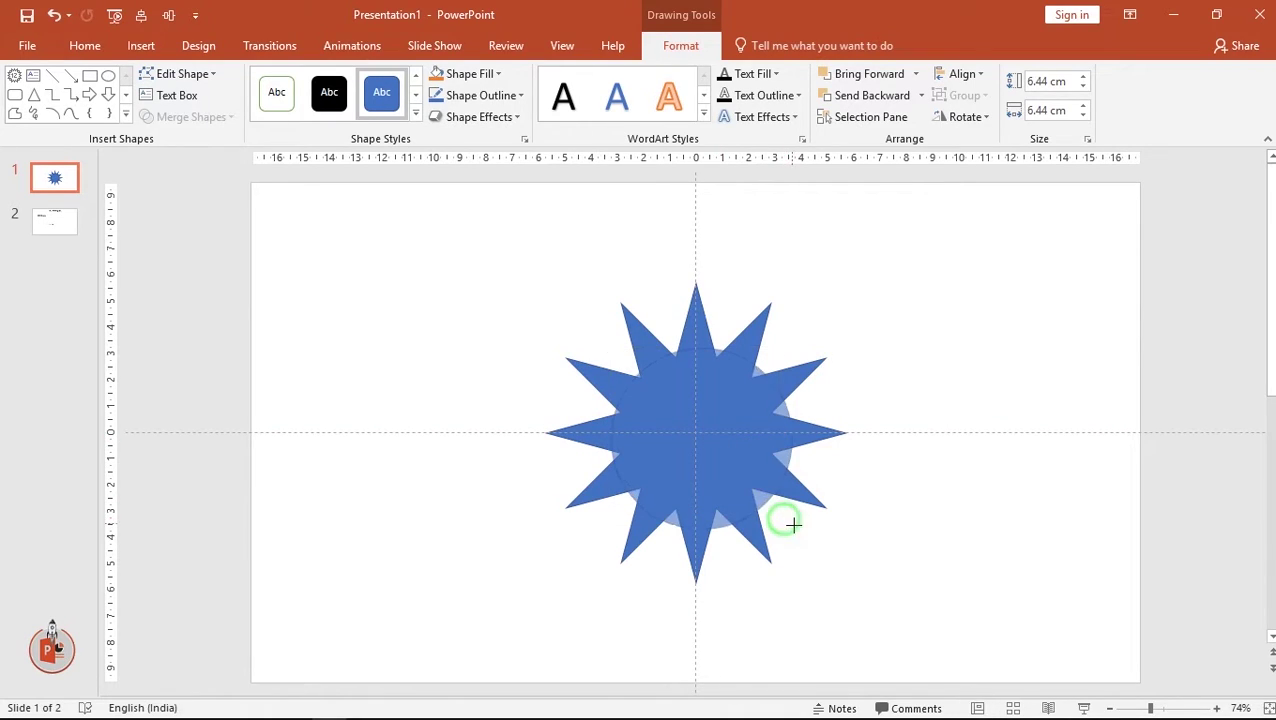
drag(735, 464, 723, 460)
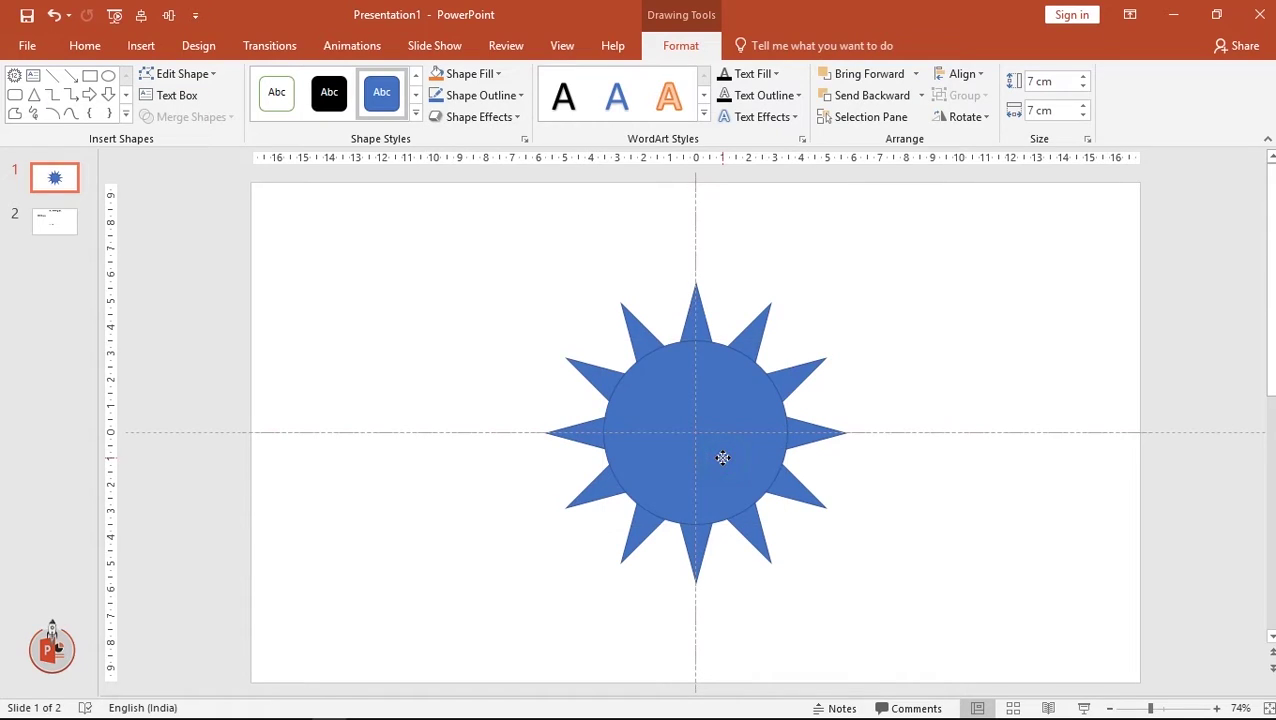
Union the star and the circle into a single shape
click(800, 503)
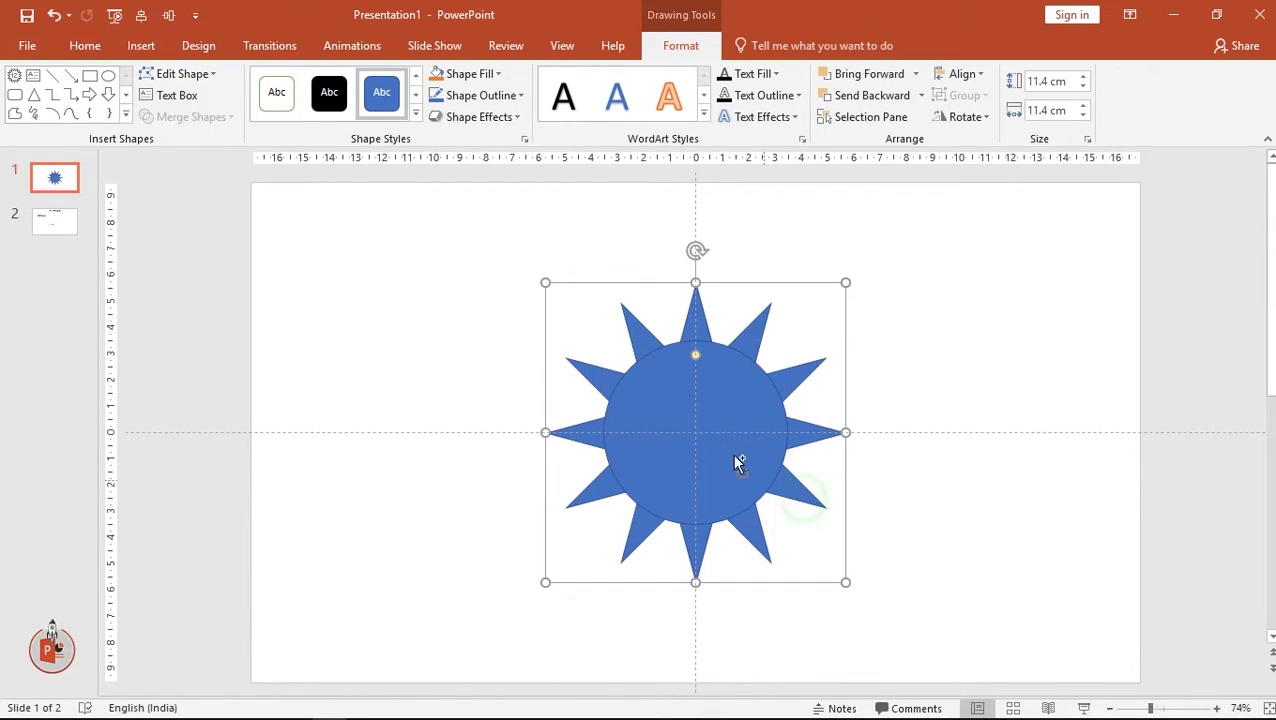
shift+click(675, 418)
click(192, 117)
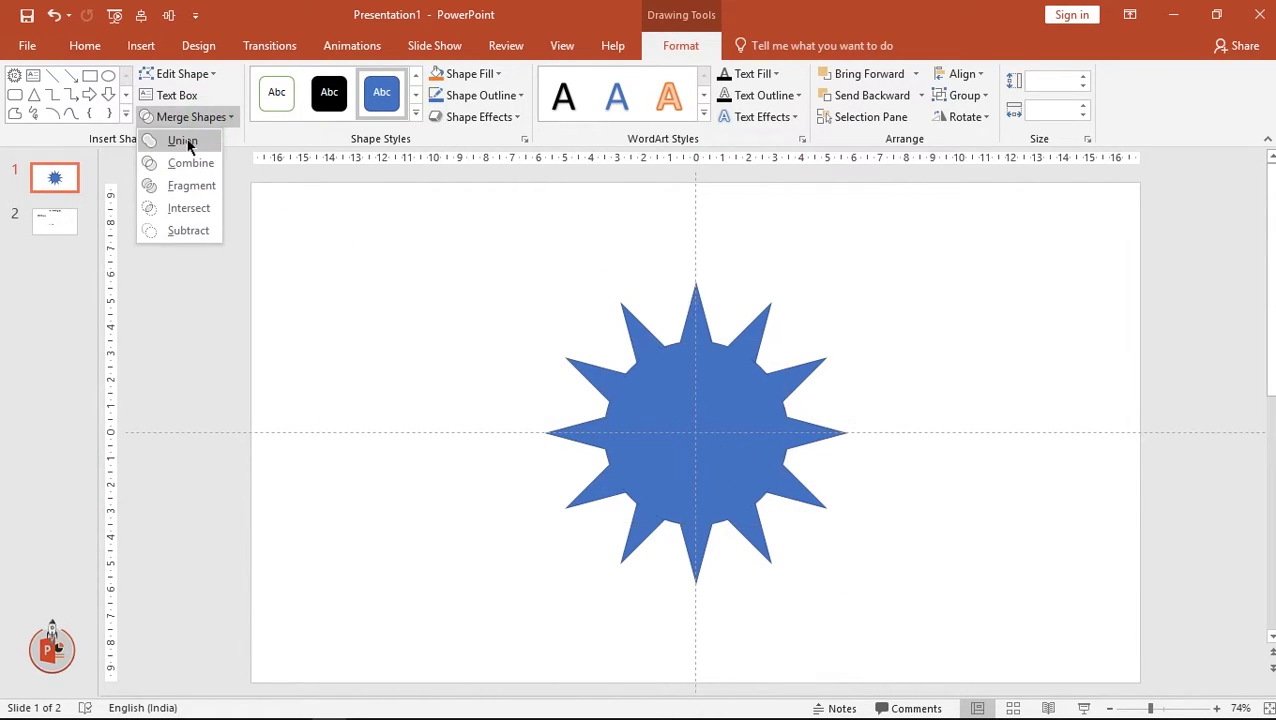
click(190, 140)
click(126, 116)
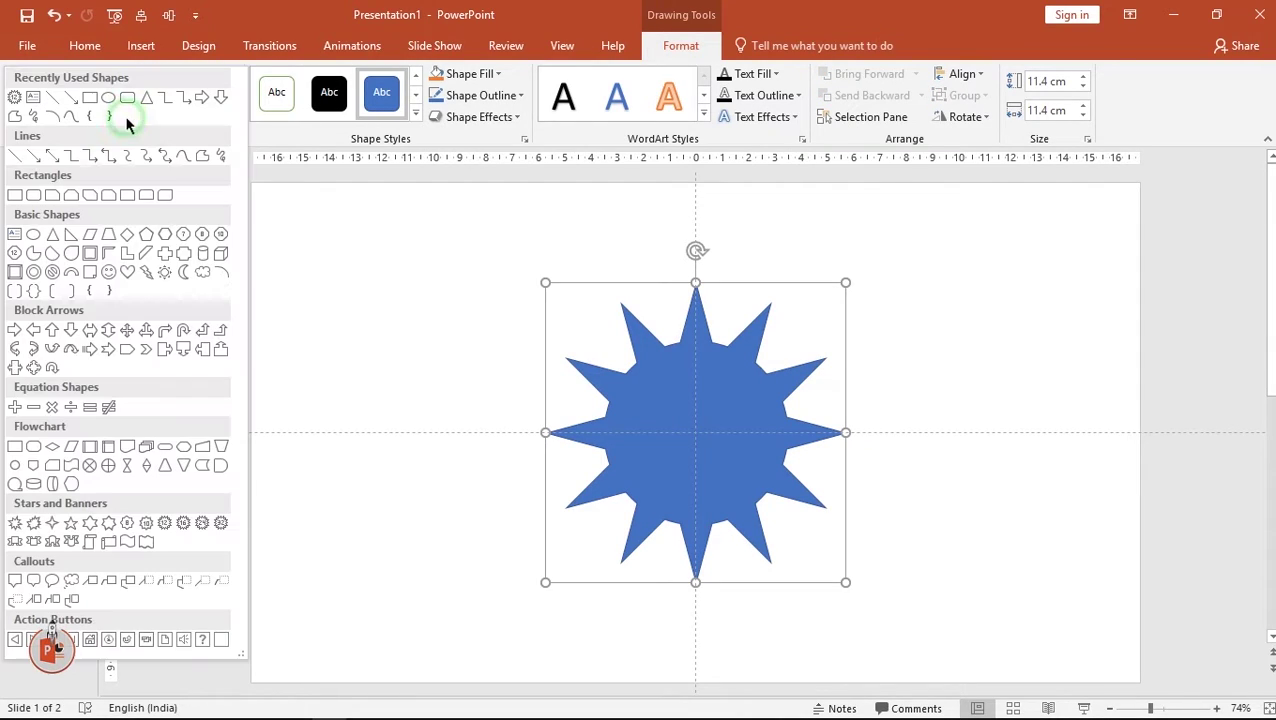
Draw an 8.84 cm circle centred on the star and make its fill semi-transparent
click(34, 236)
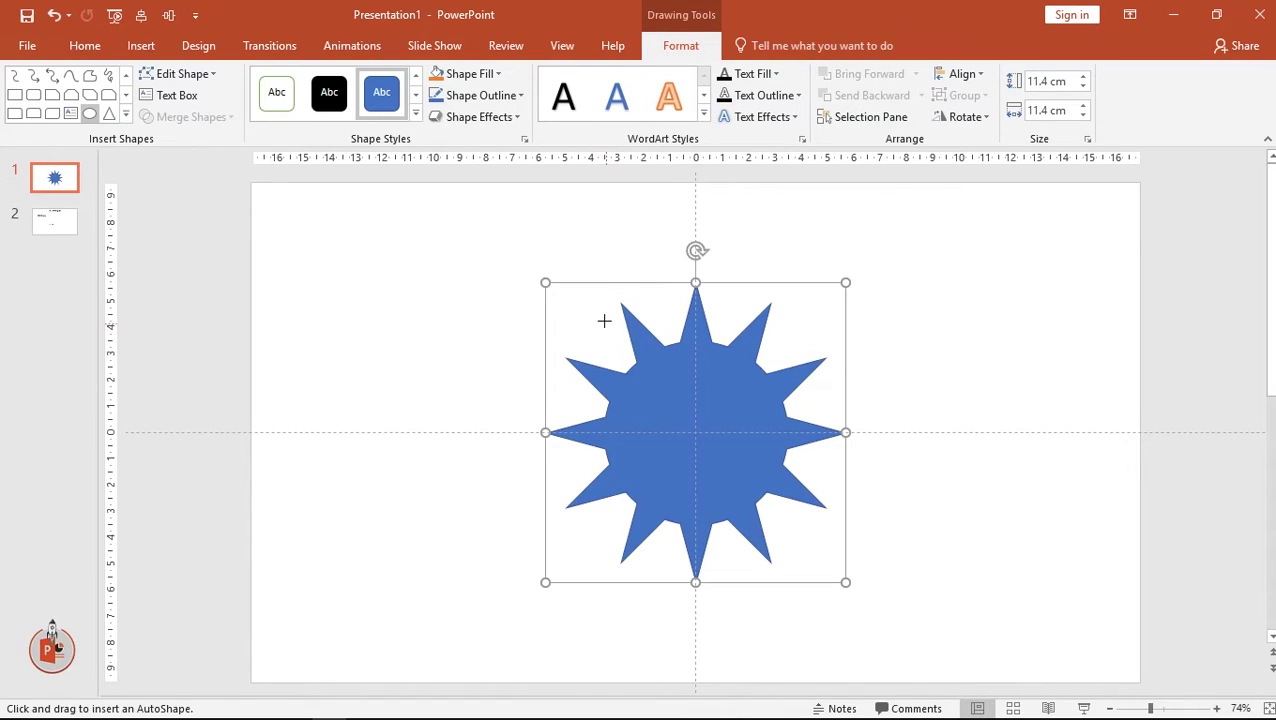
drag(595, 317, 828, 548)
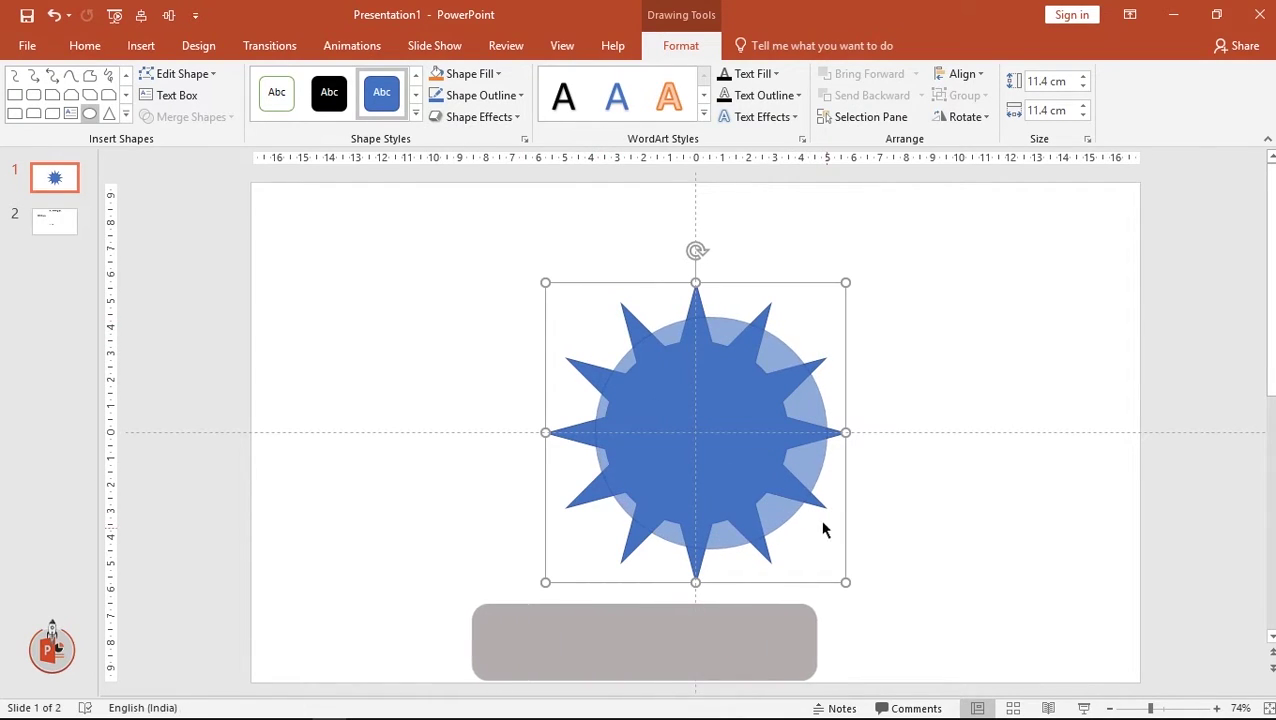
drag(758, 452, 757, 451)
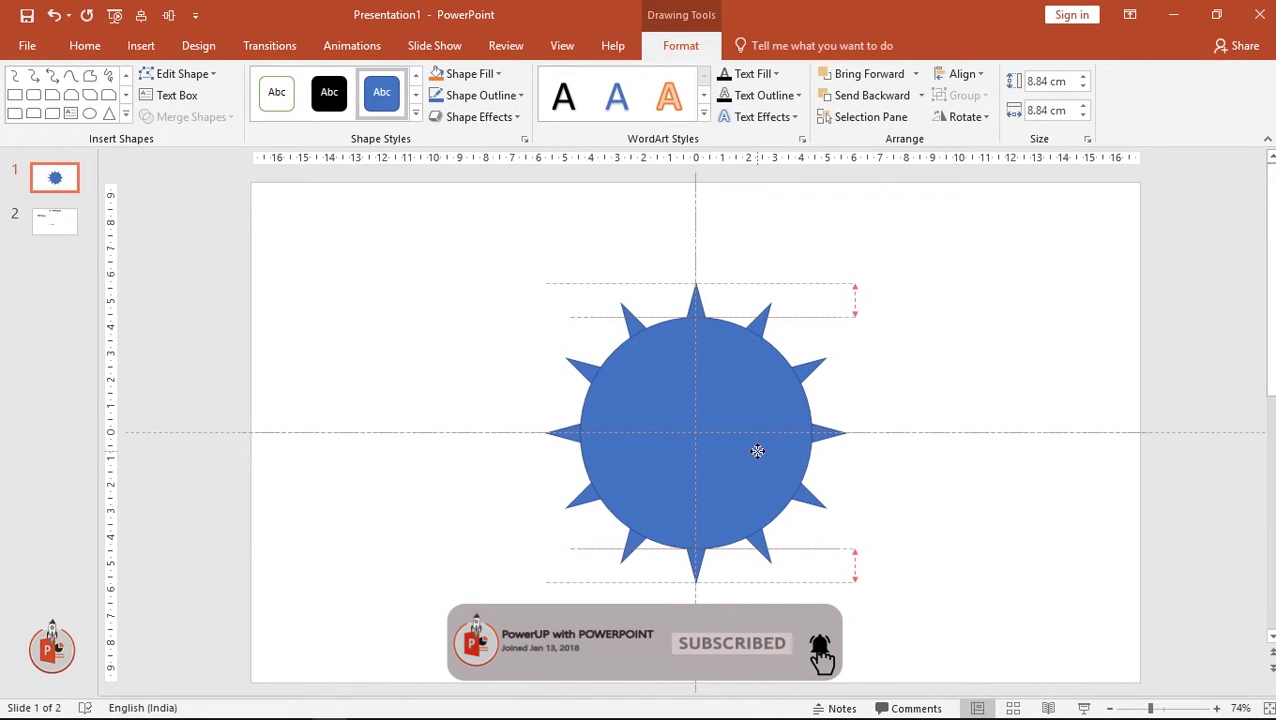
right_click(757, 451)
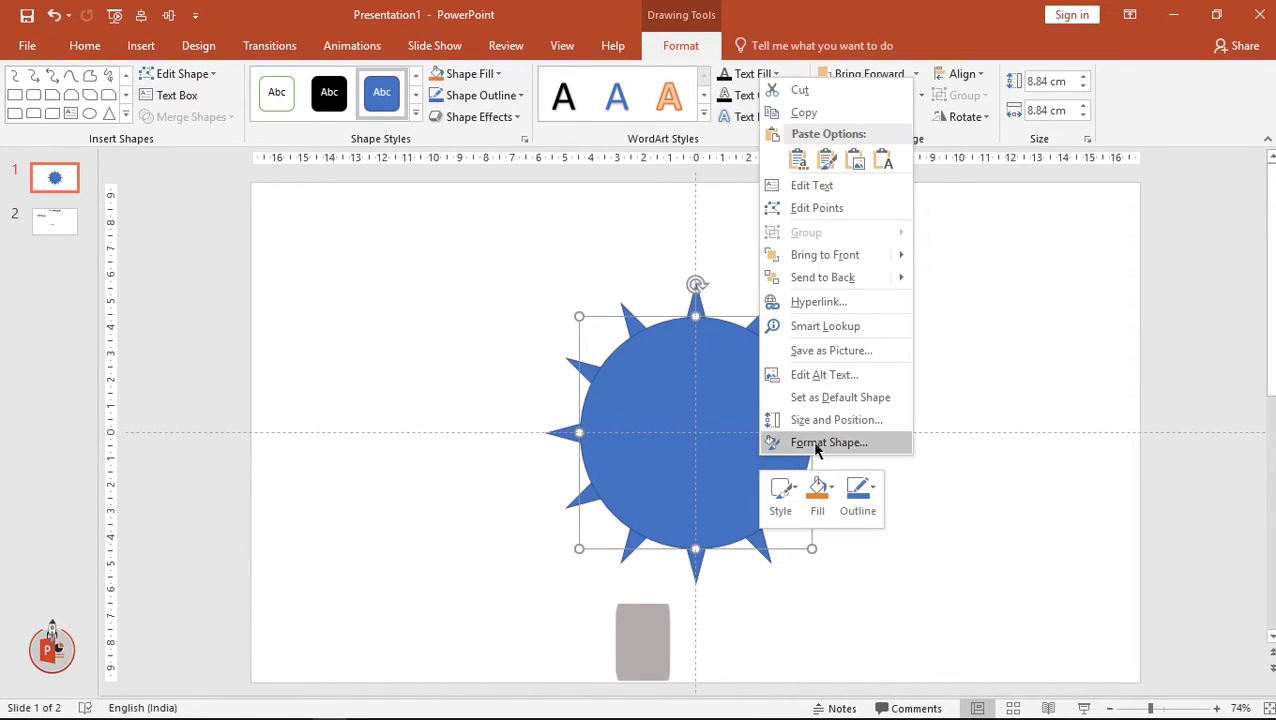
click(816, 449)
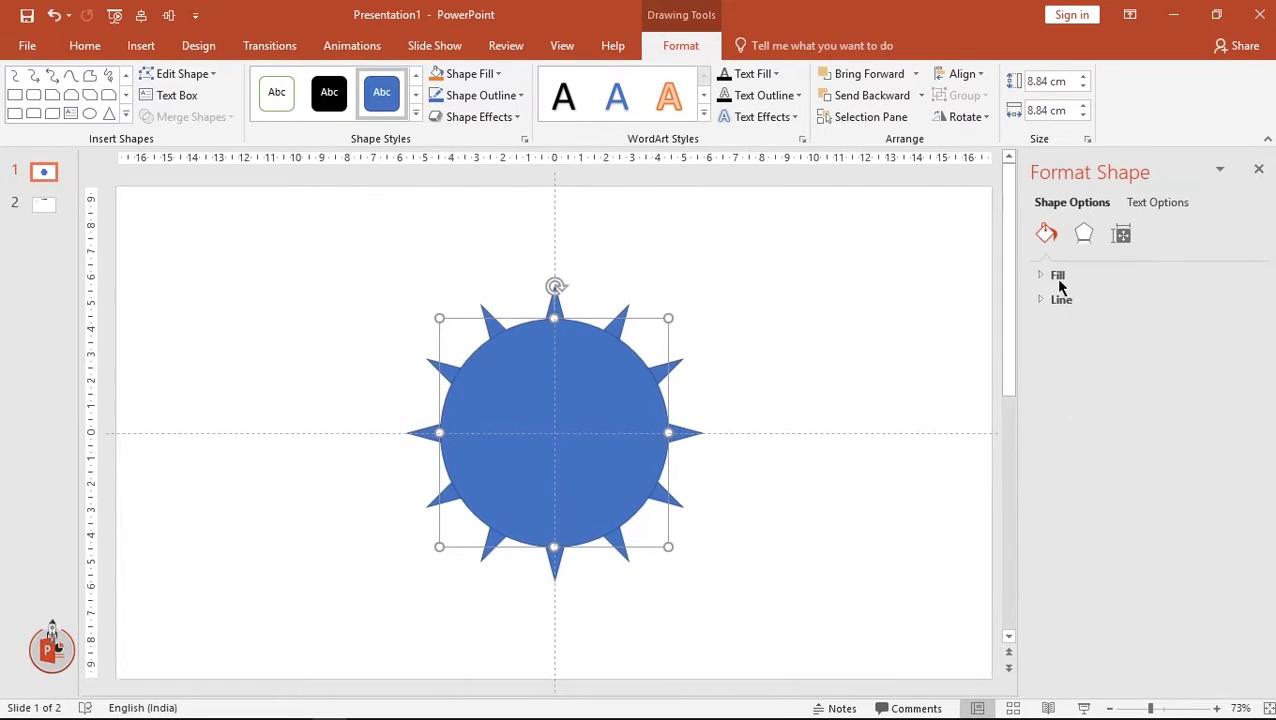
click(1057, 275)
drag(1136, 467, 1144, 466)
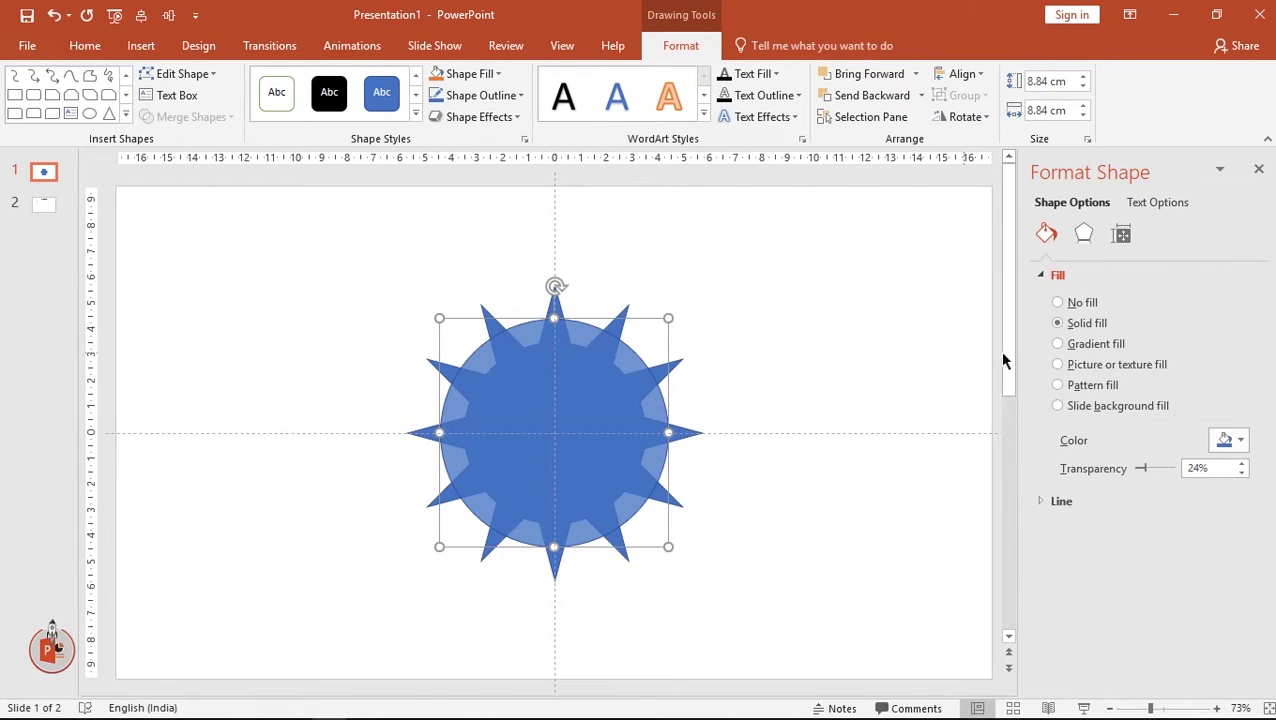
Intersect the star with the circle to trim it into a 12-tooth gear
click(869, 362)
click(670, 368)
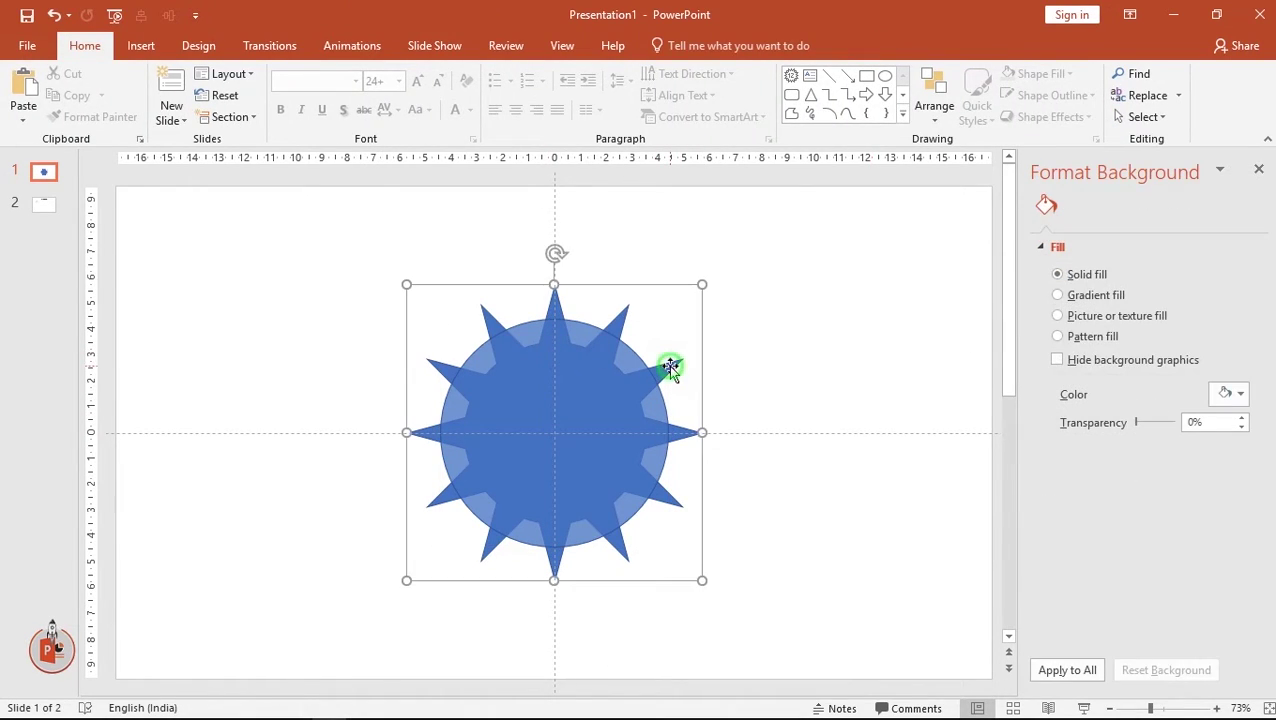
shift+click(558, 399)
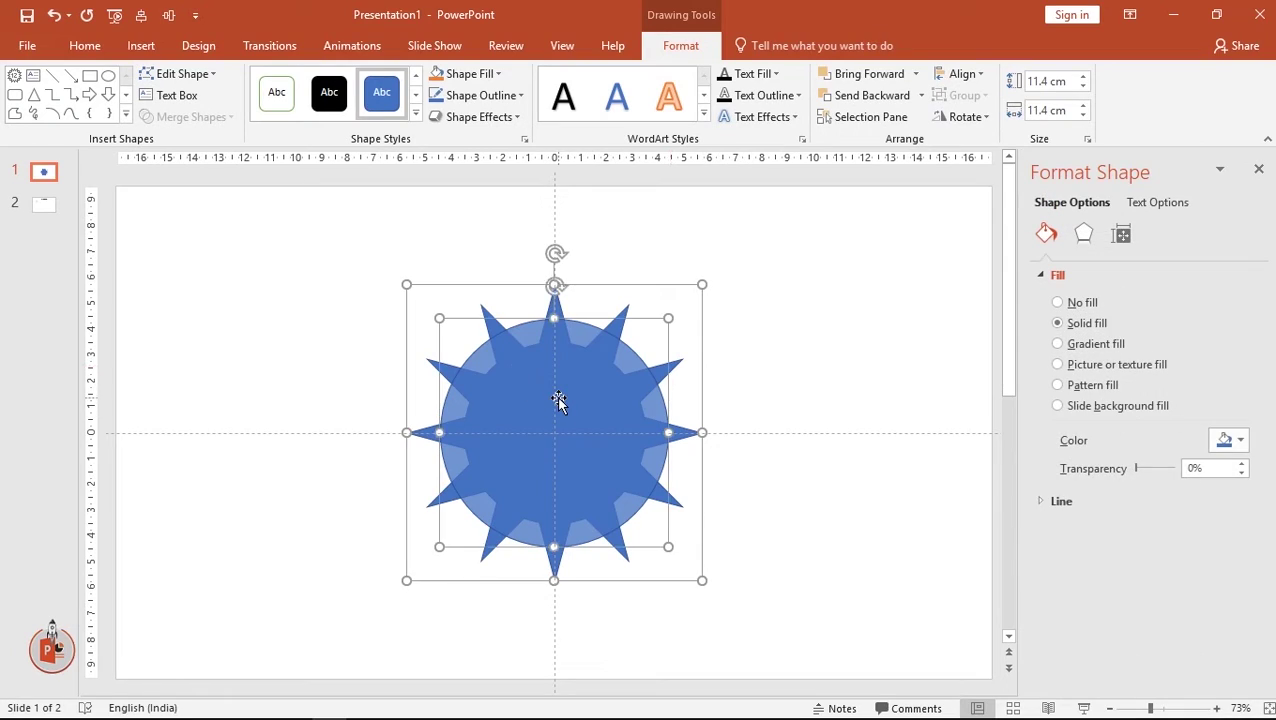
click(212, 118)
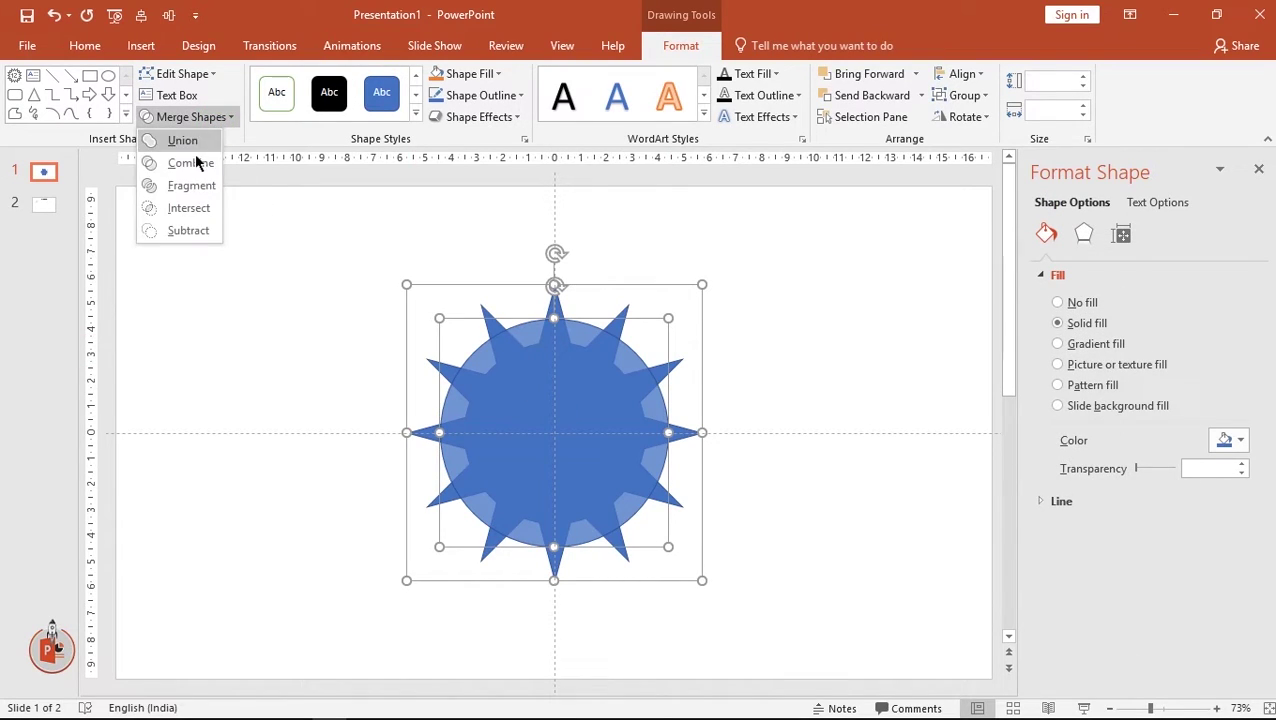
click(184, 210)
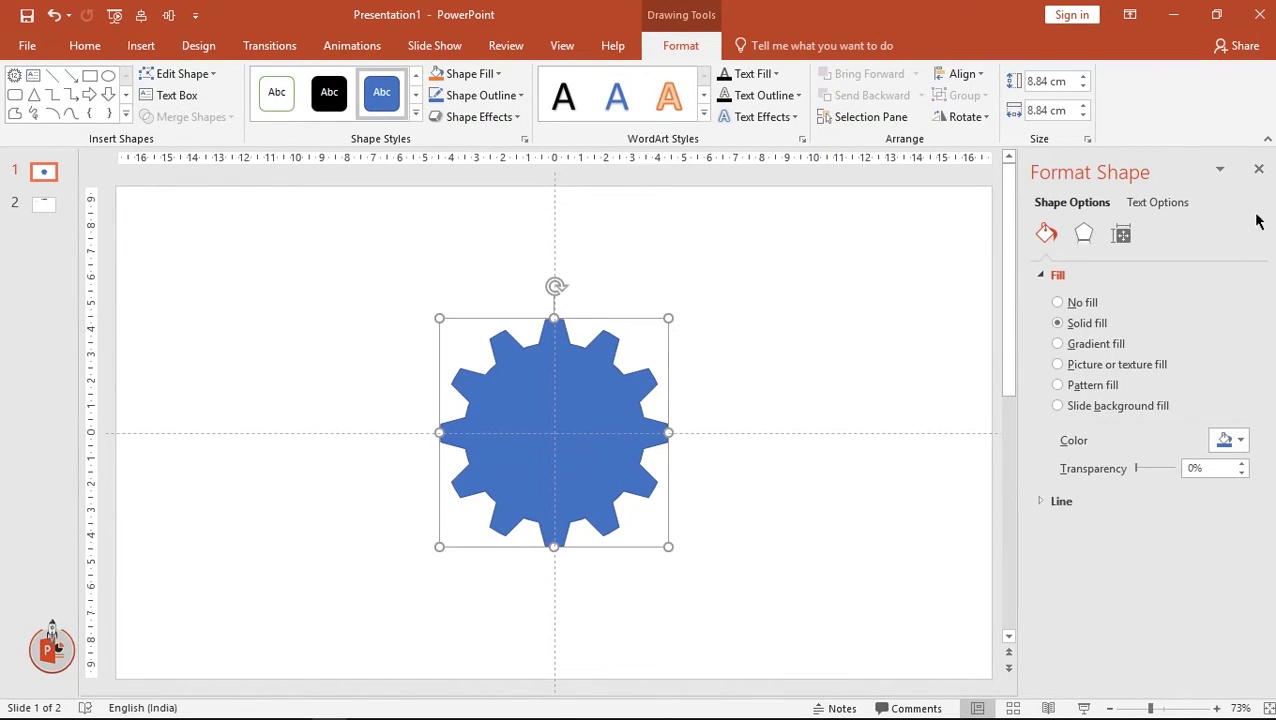
click(1258, 169)
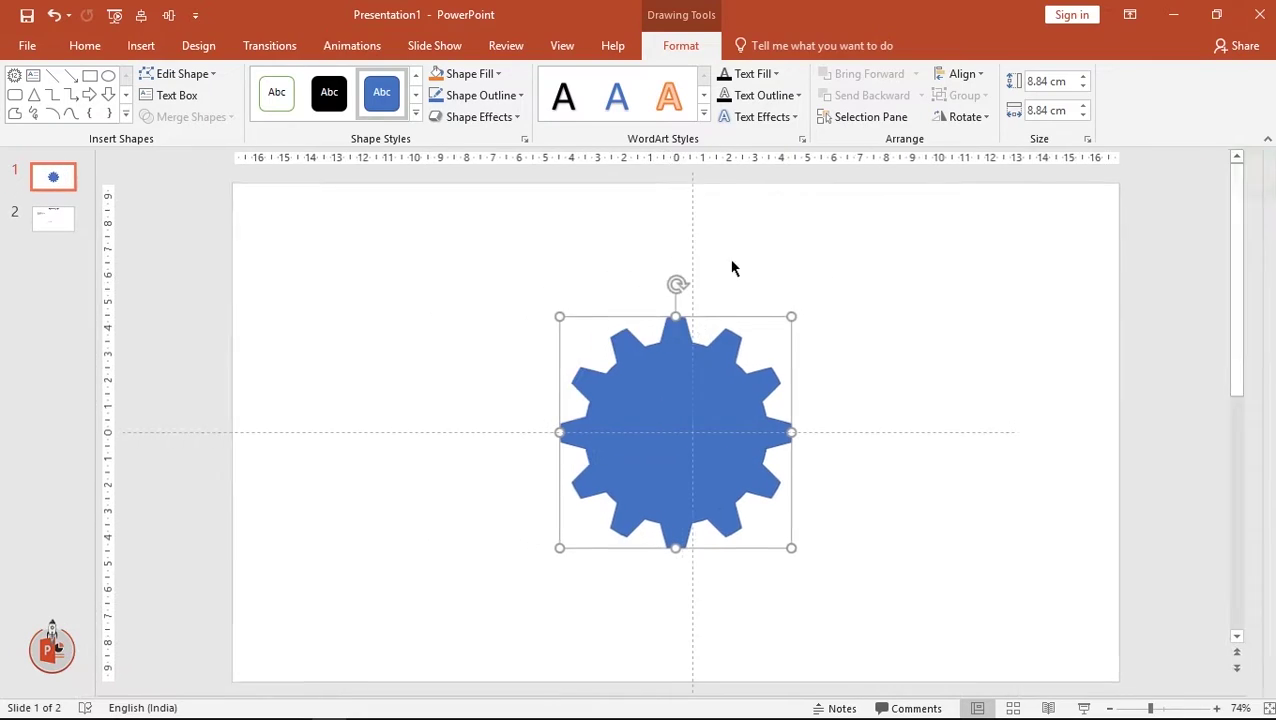
Draw a 3.53 cm circle at the gear's centre
click(108, 77)
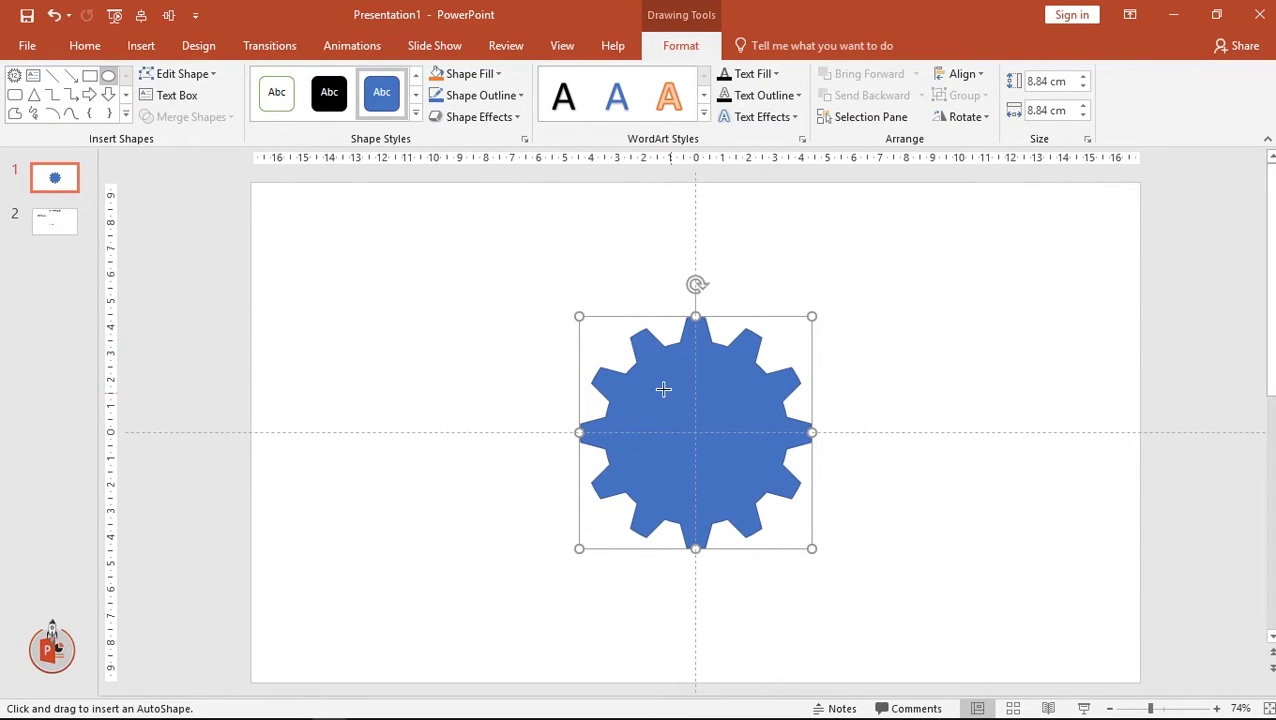
drag(653, 385, 758, 479)
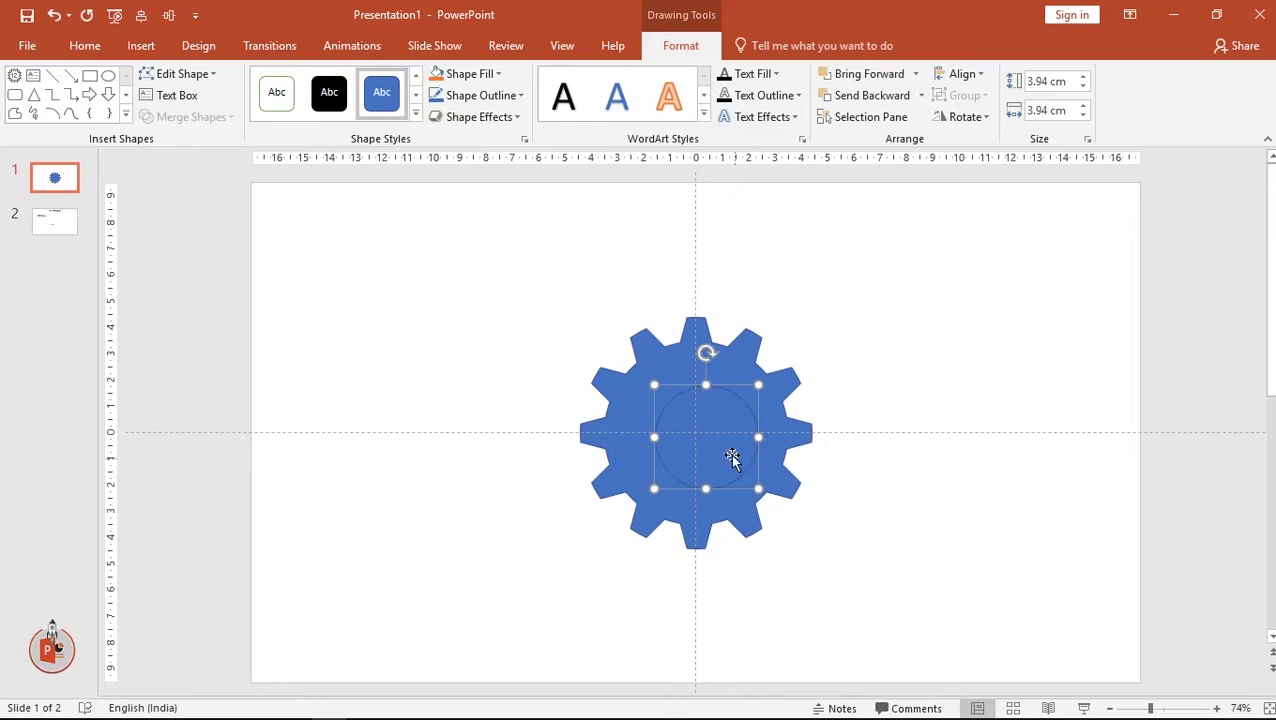
click(715, 440)
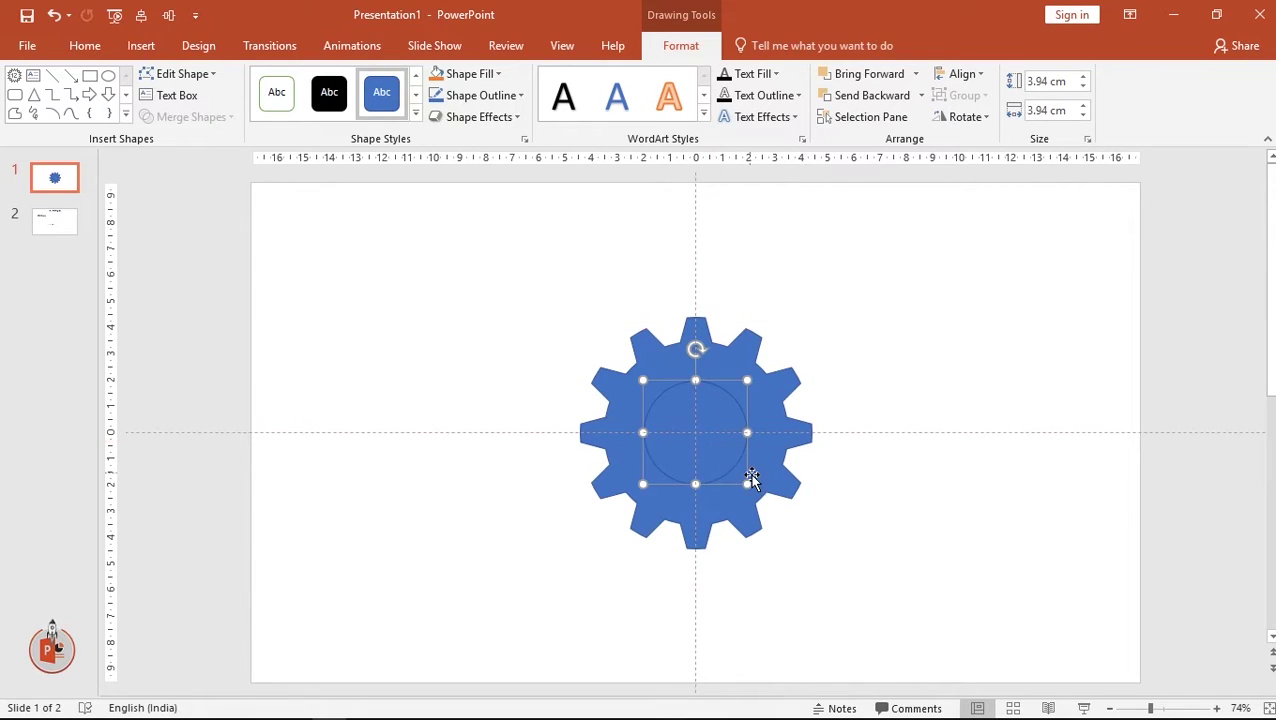
drag(745, 484, 700, 446)
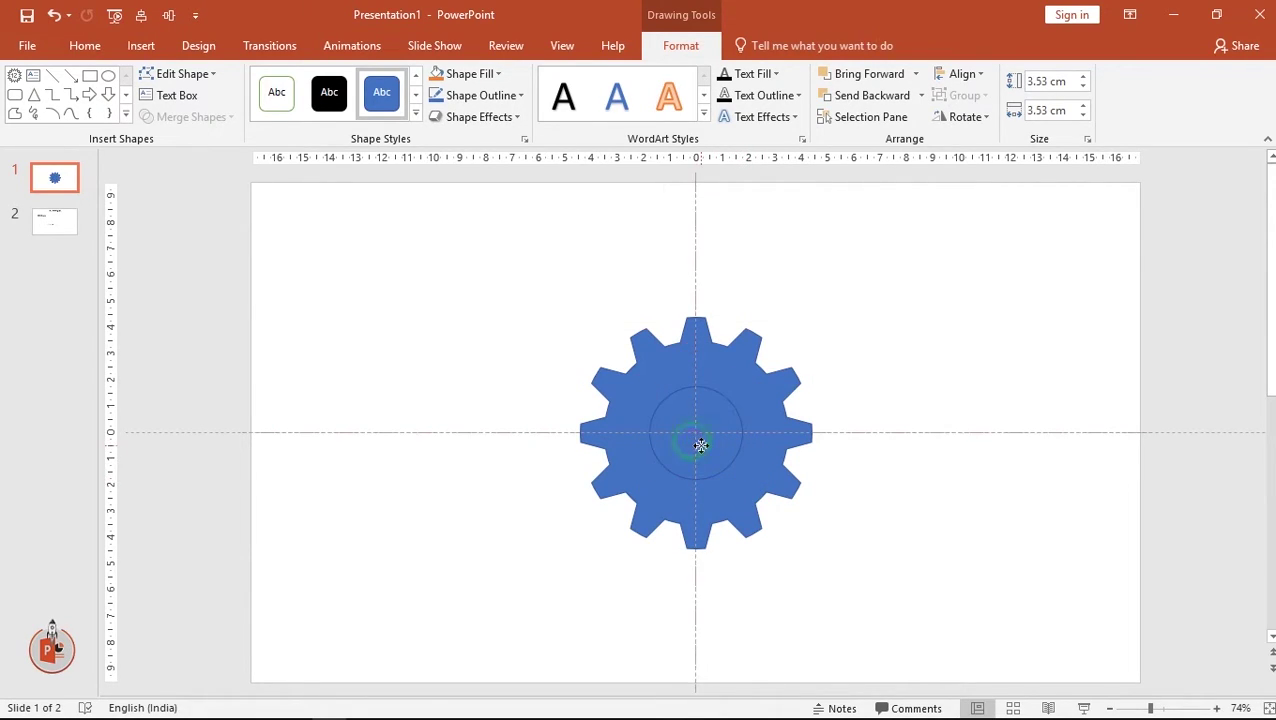
Subtract the circle from the gear to punch a centre hole, and set No Outline
click(735, 427)
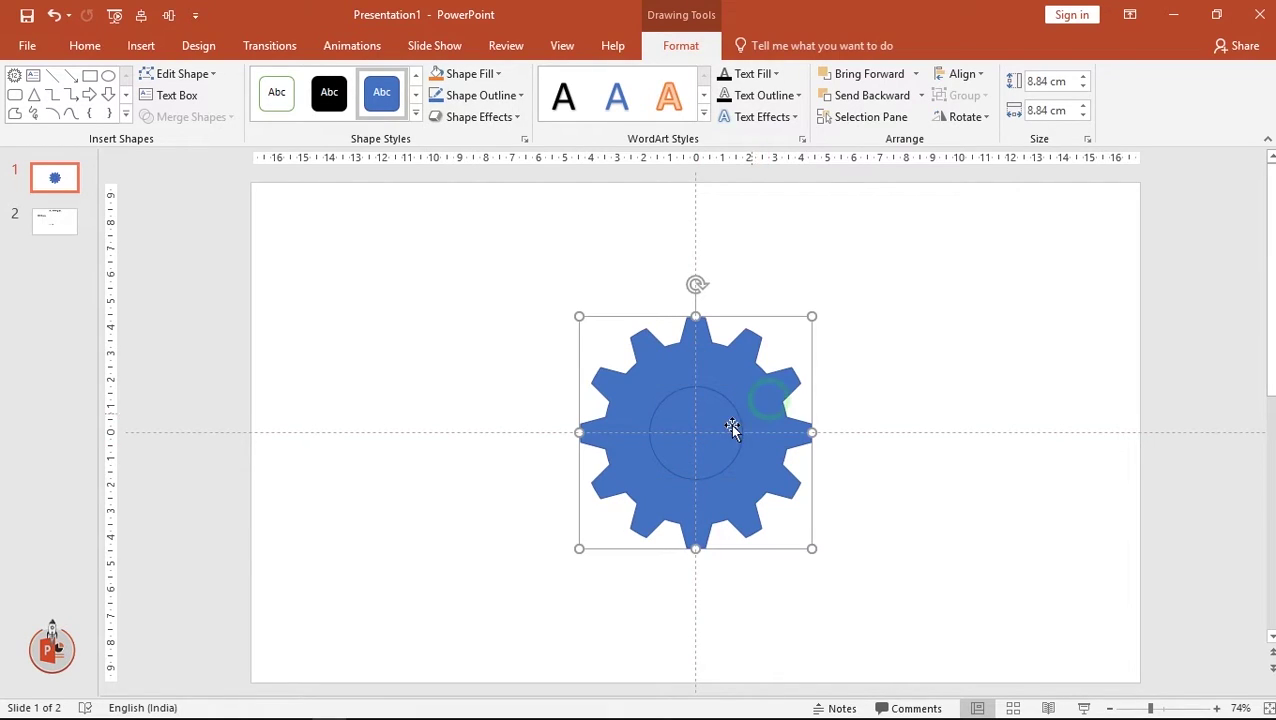
shift+click(655, 400)
click(190, 117)
click(180, 230)
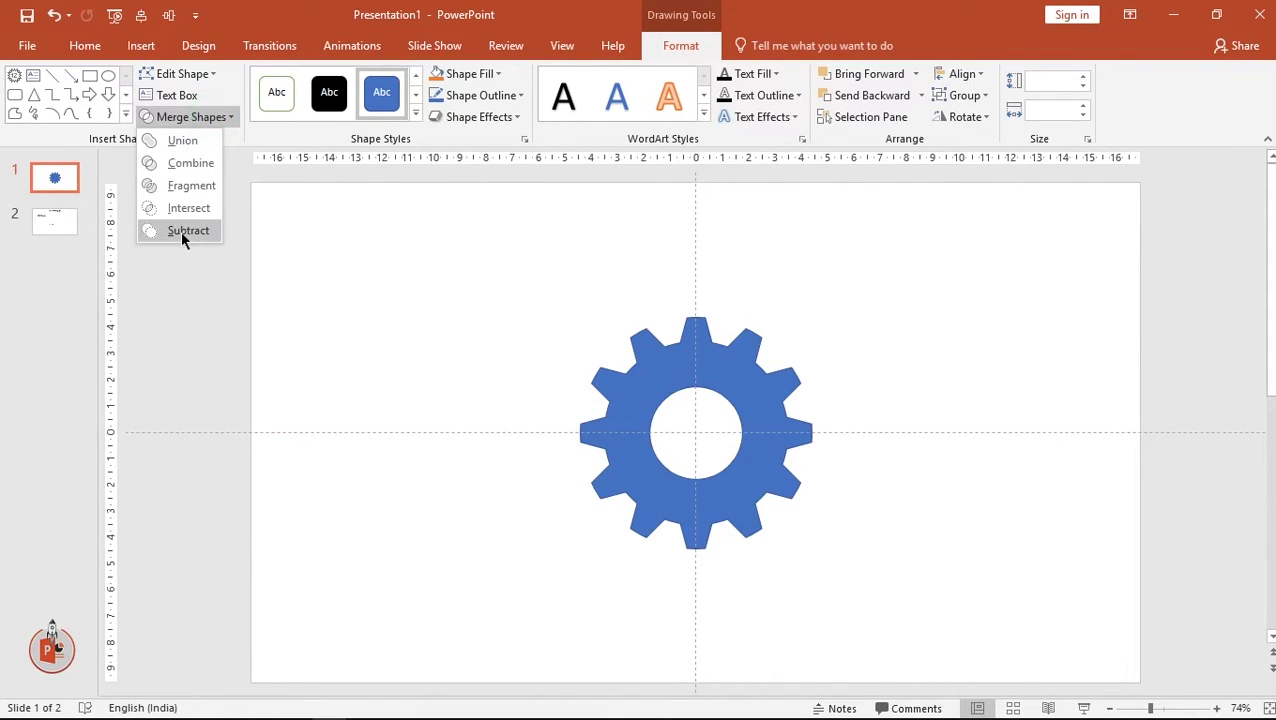
click(505, 95)
click(484, 260)
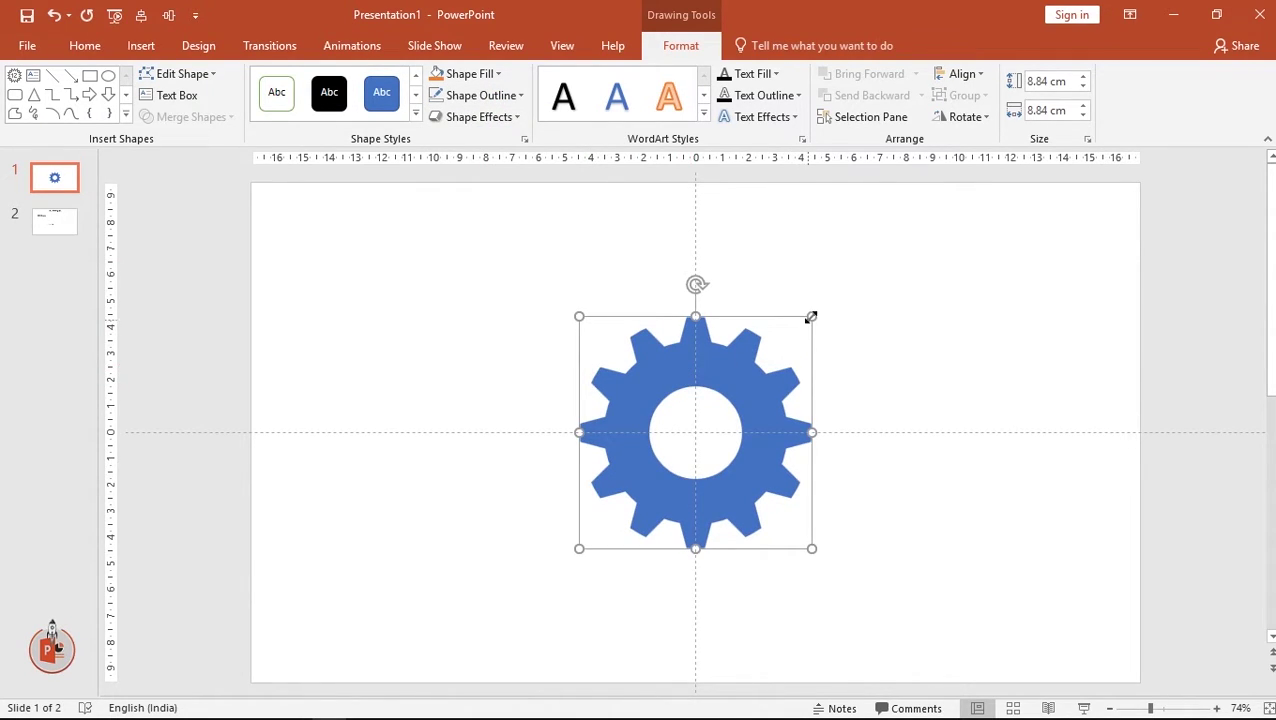
Resize the gear to 11.62 cm and apply the Off Axis 1: Right 3-D rotation preset
mouse_move(811, 316)
mouse_down()
mouse_move(903, 253)
mouse_move(587, 360)
mouse_up()
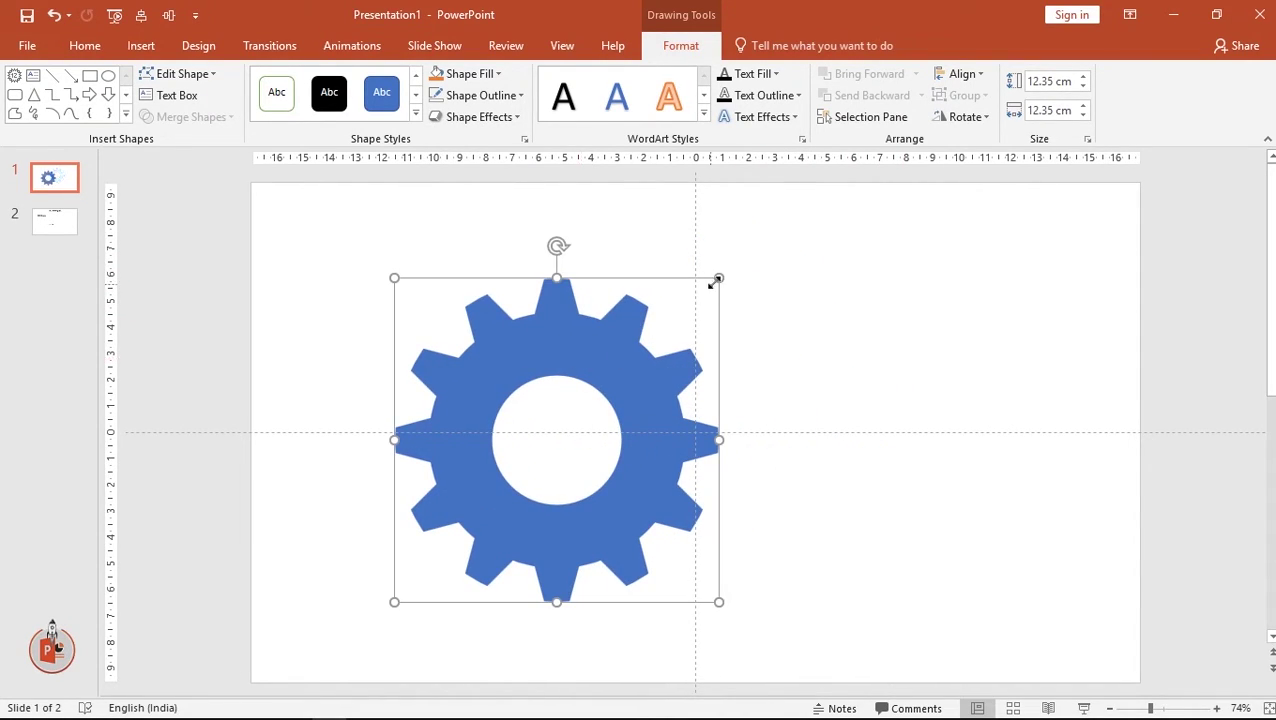
drag(717, 279, 700, 297)
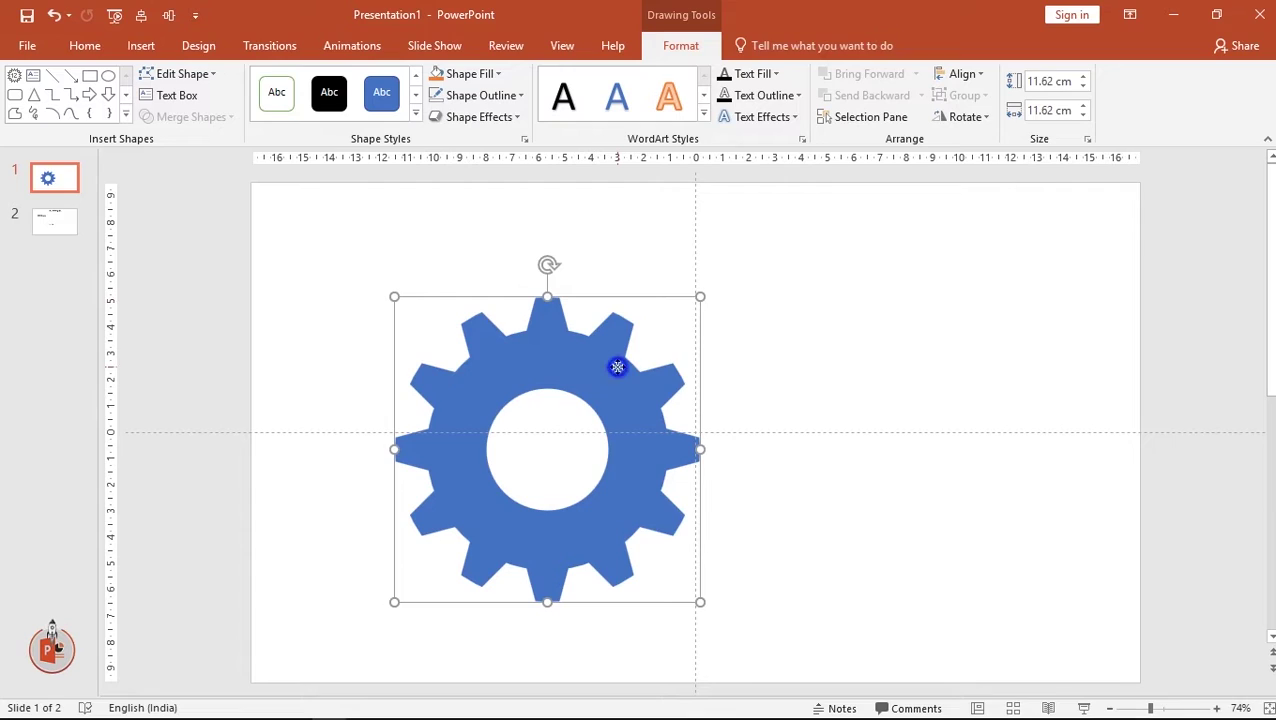
right_click(617, 367)
click(650, 354)
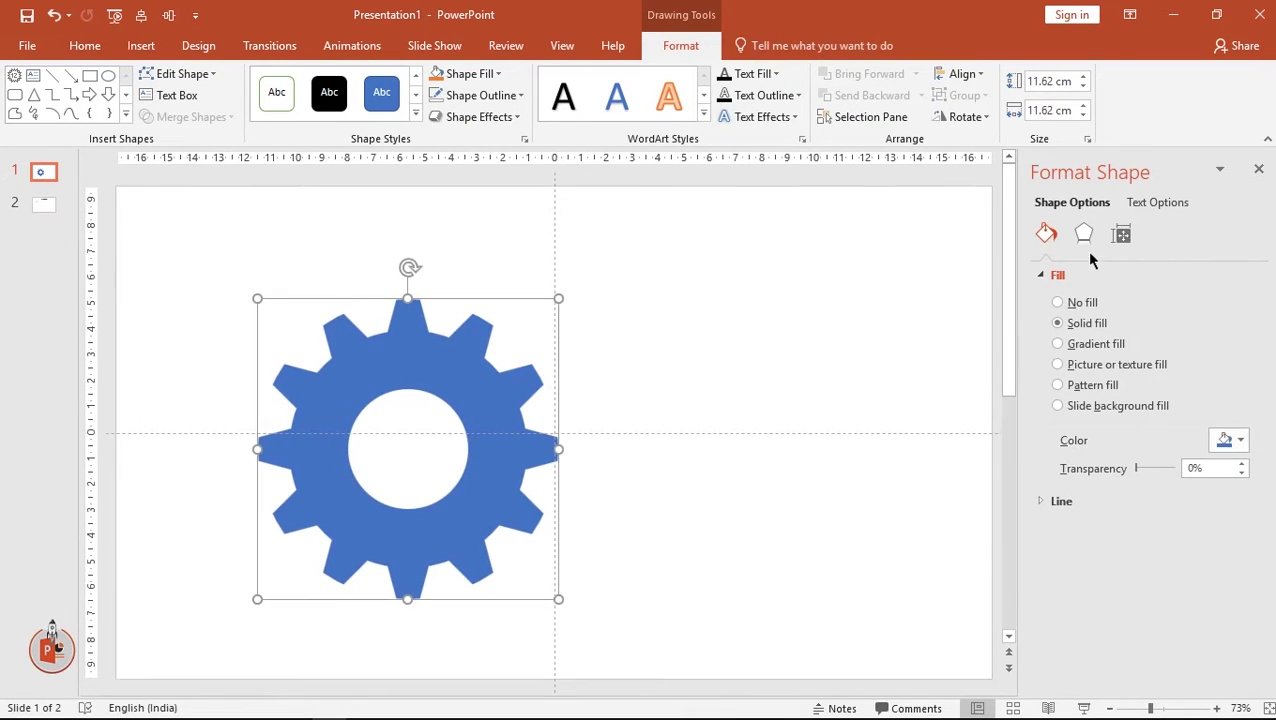
click(1084, 240)
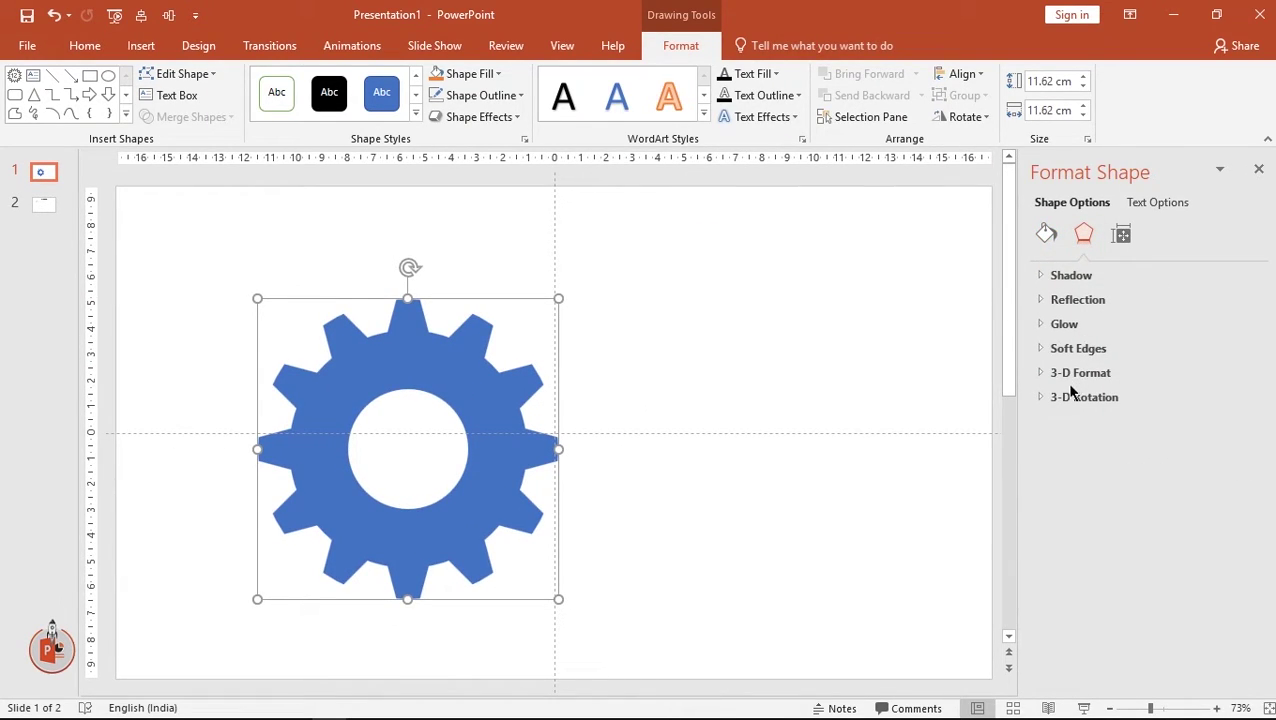
click(1066, 397)
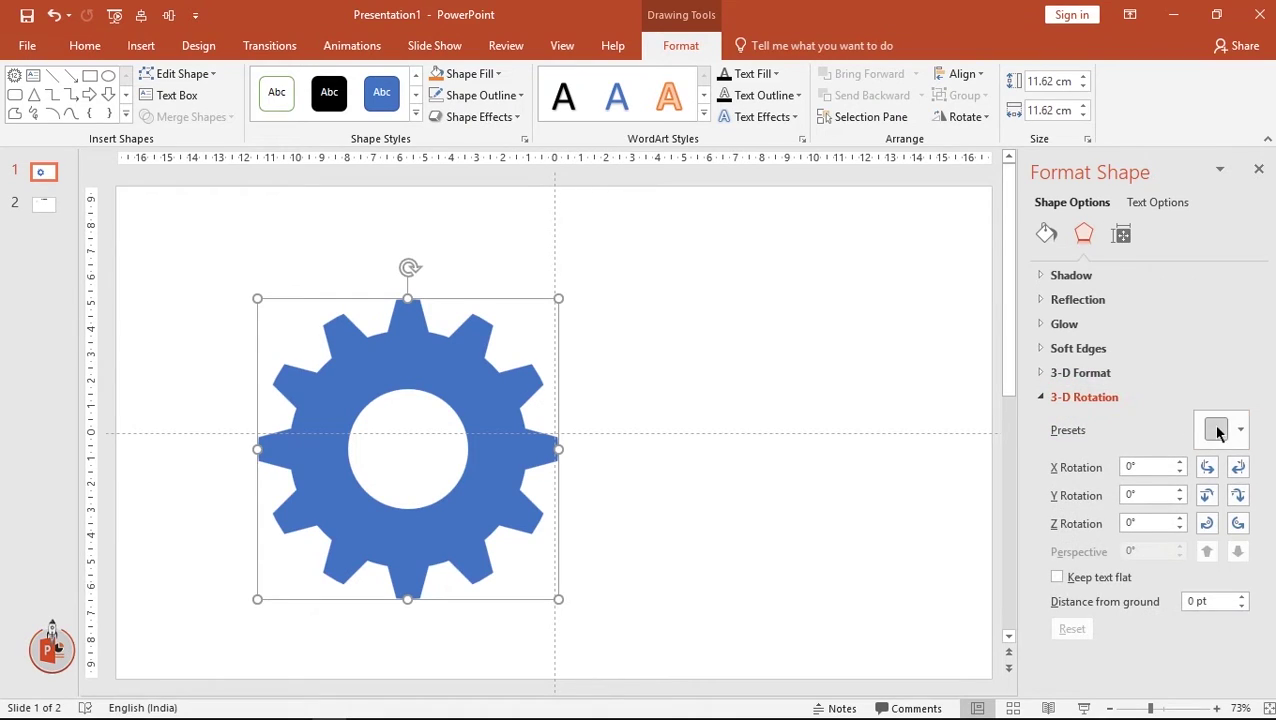
click(1238, 433)
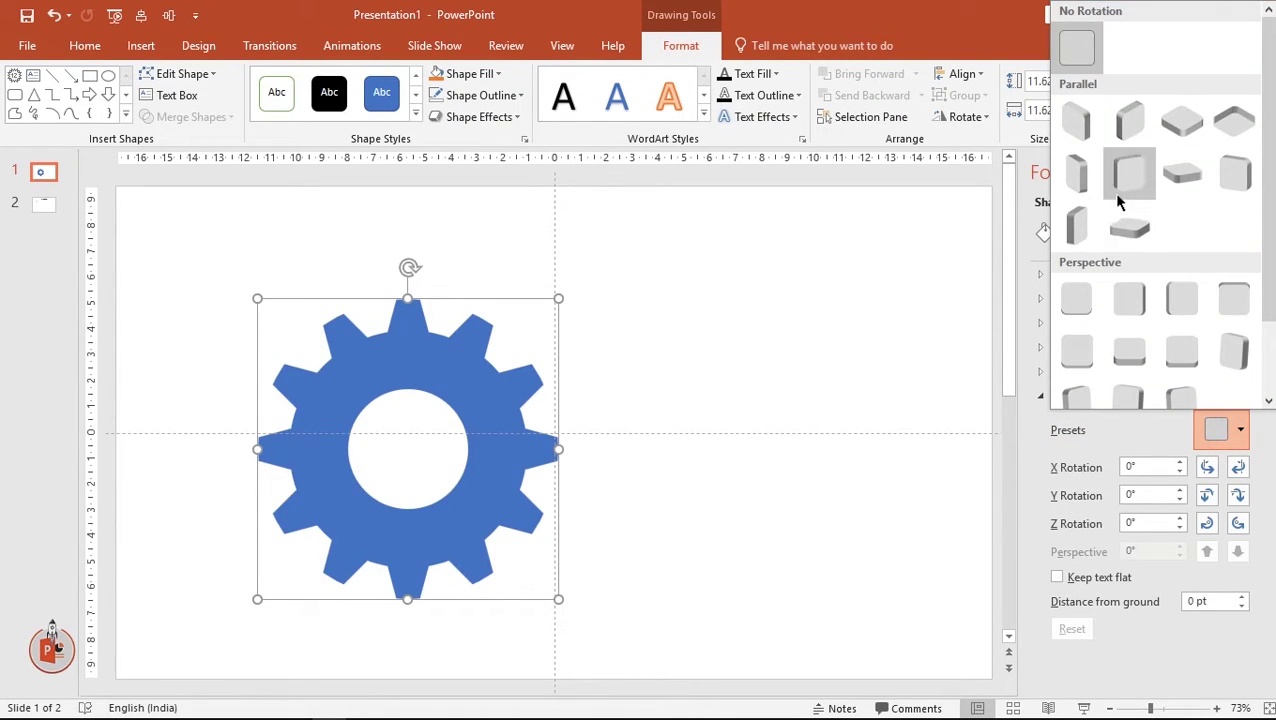
click(1127, 197)
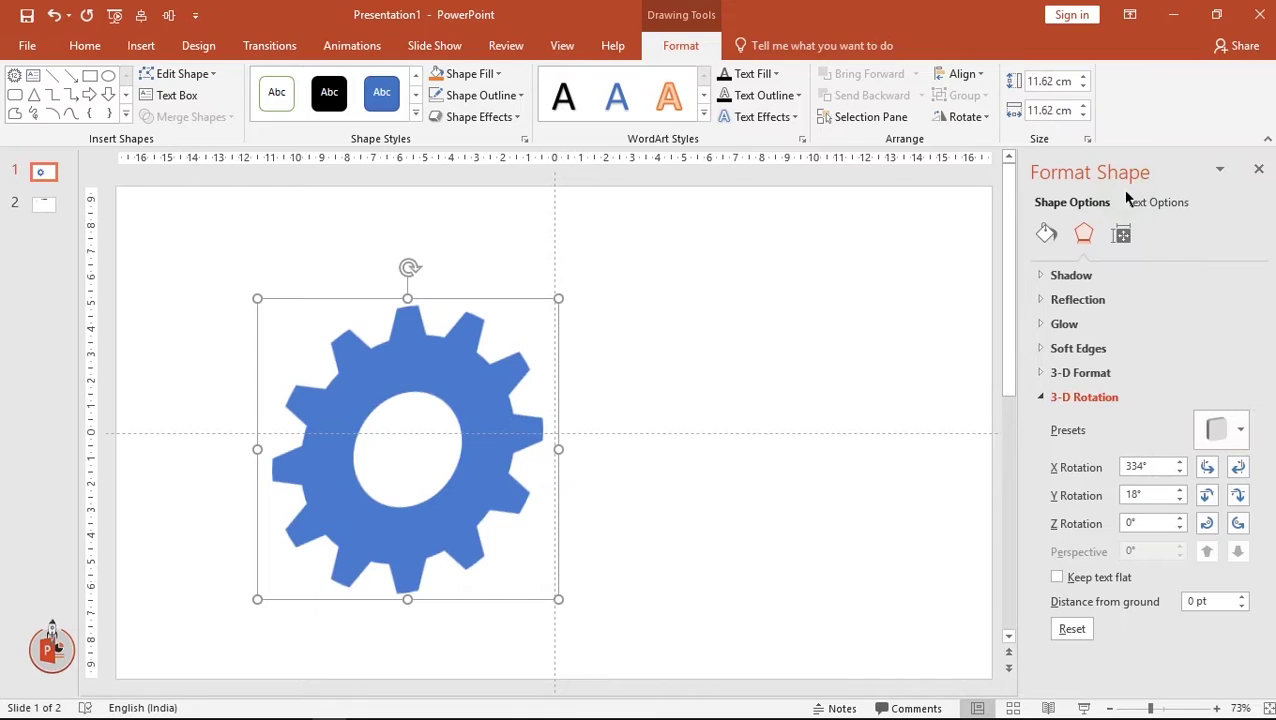
Give the gear a 3-D Format depth size of 44.5 pt
click(1062, 372)
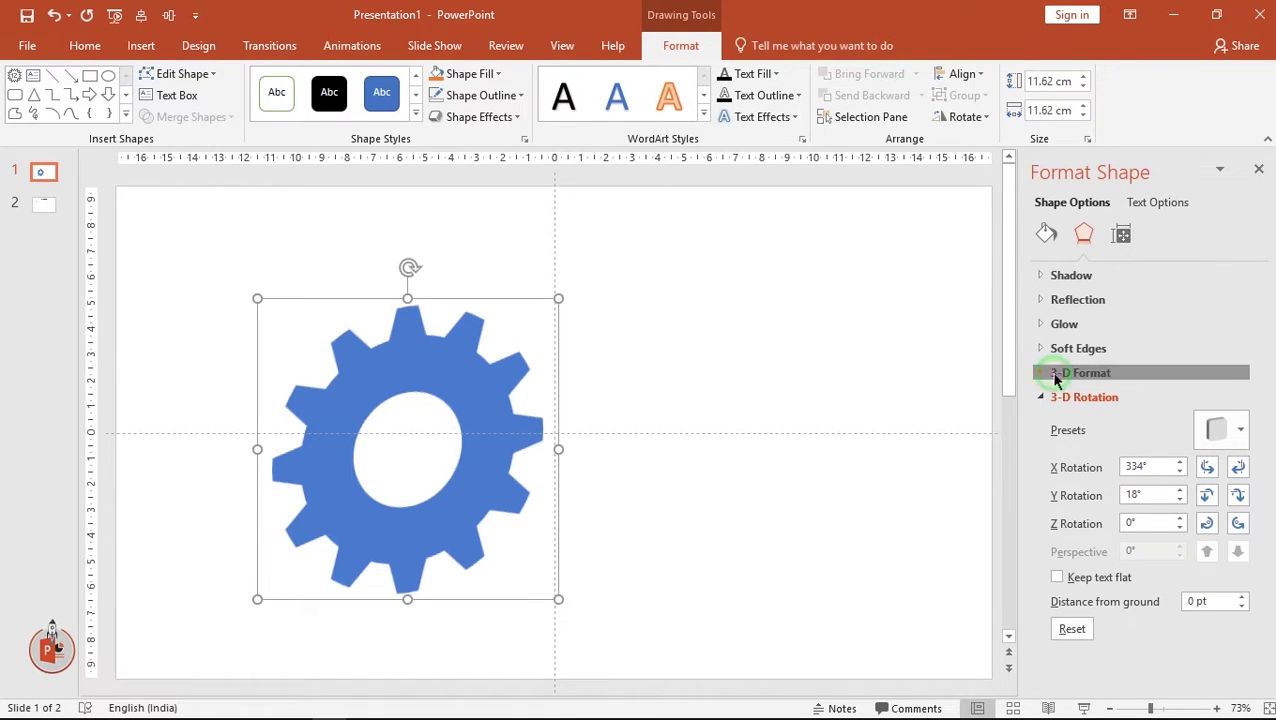
drag(1261, 322, 1261, 425)
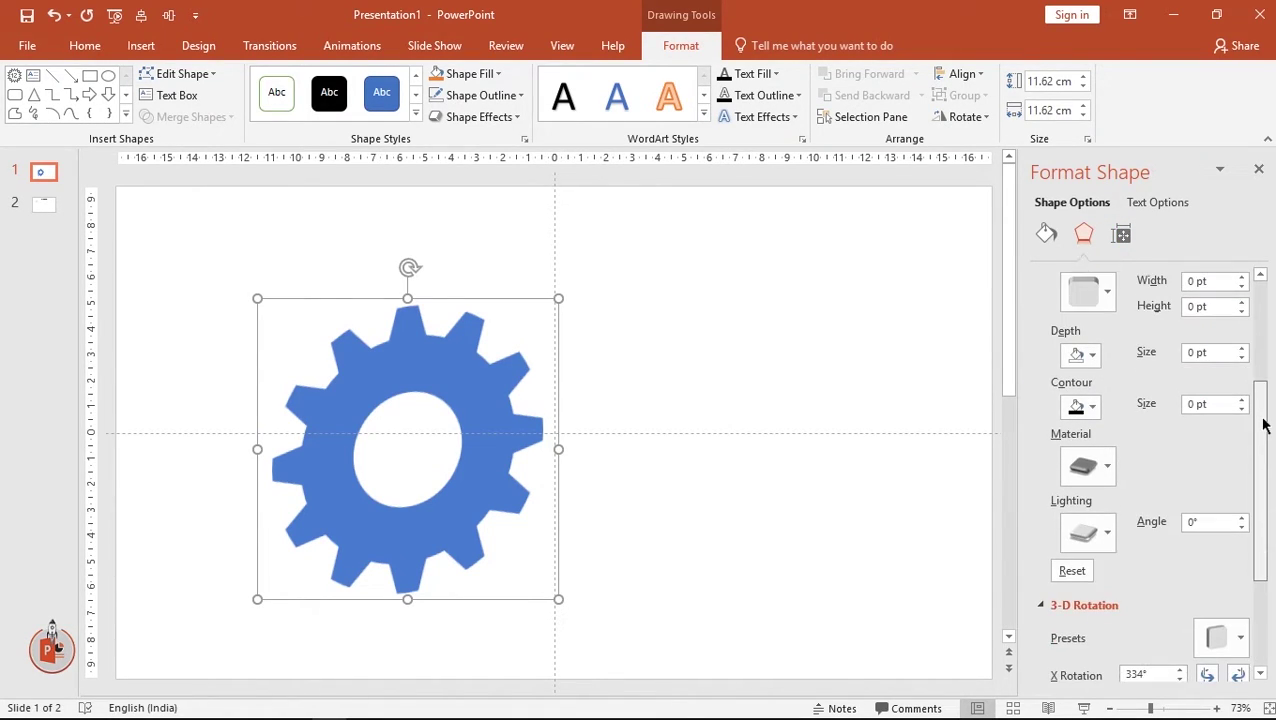
click(1241, 345)
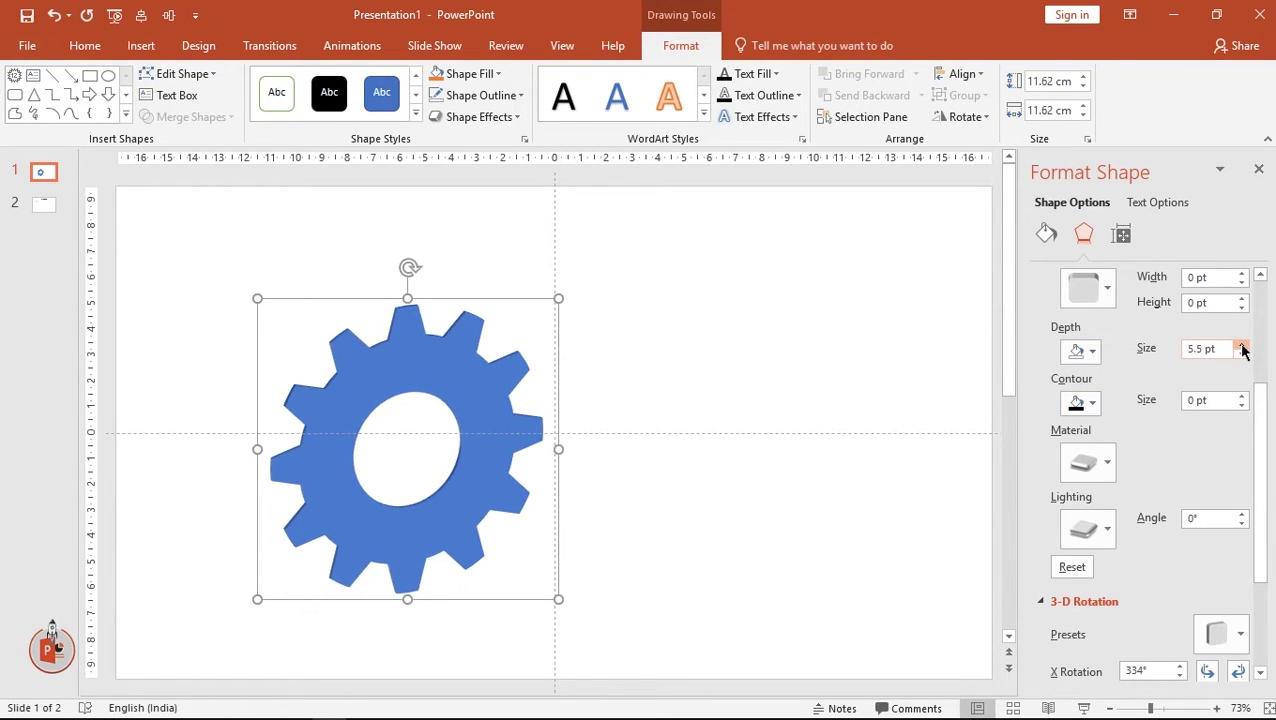
click(1241, 345)
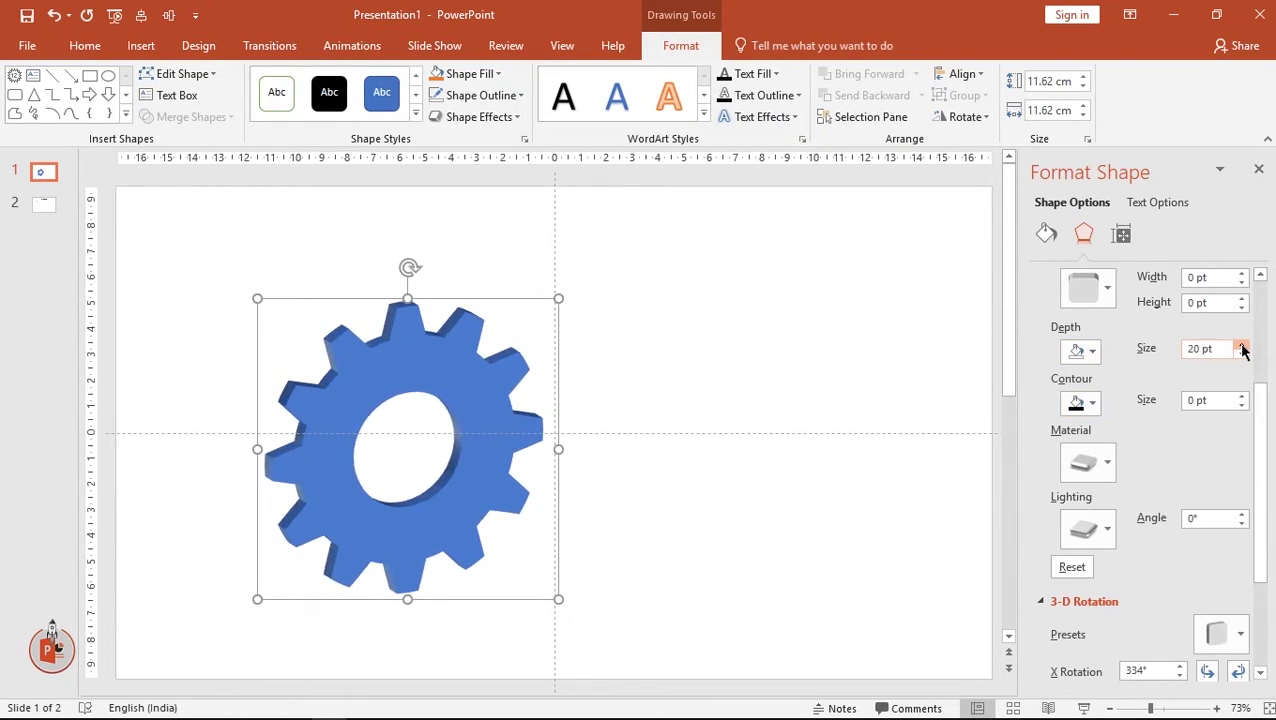
click(1241, 345)
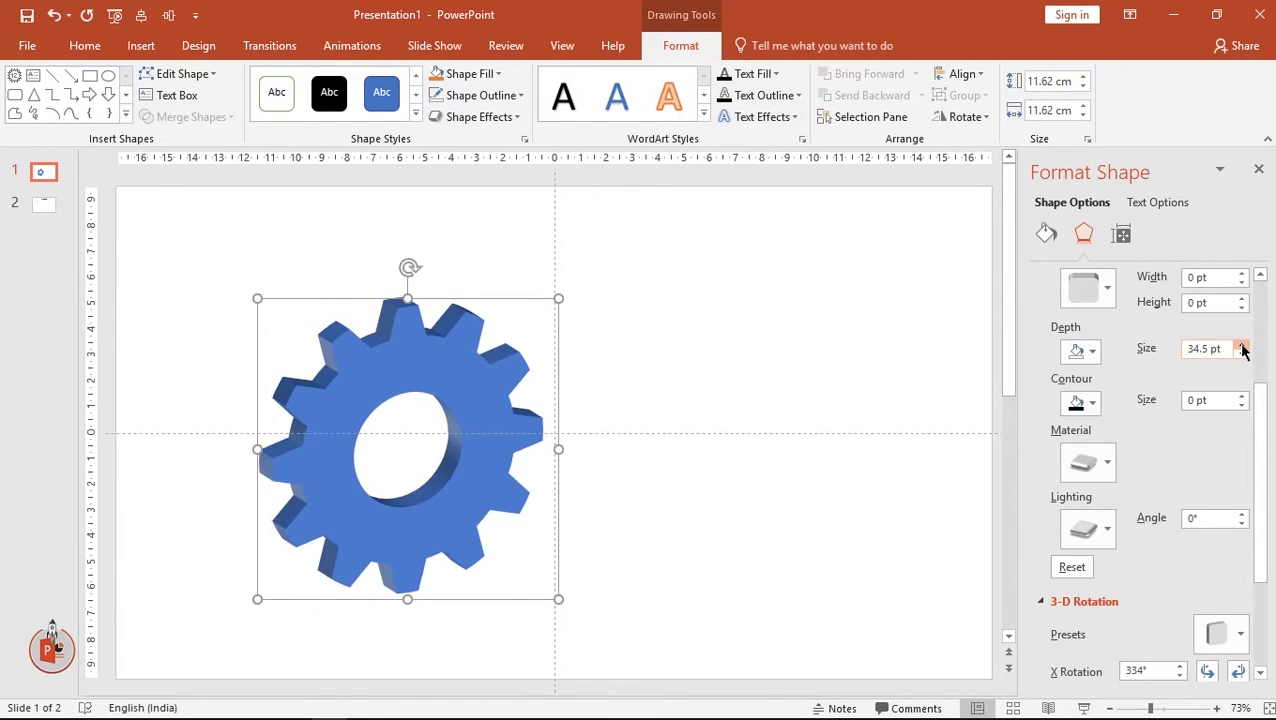
click(1241, 345)
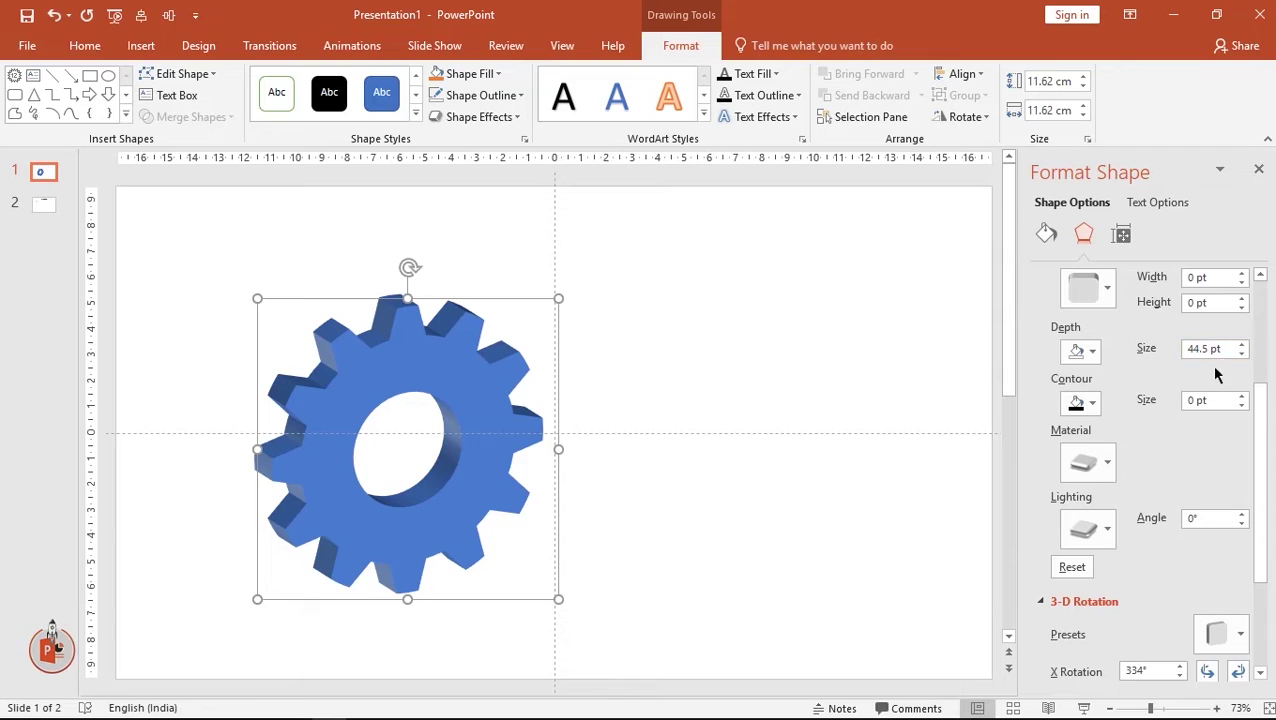
Set the gear's Y rotation to 13° and close the Format Shape pane
drag(1266, 412, 1266, 525)
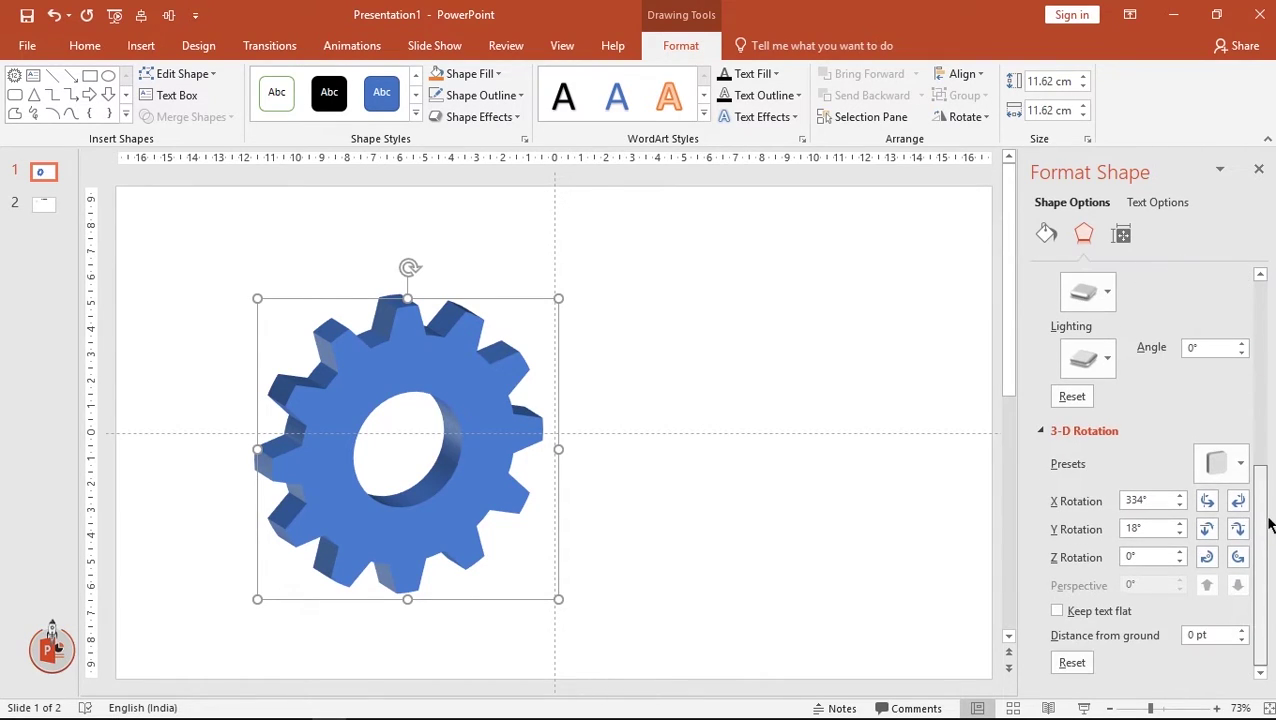
click(1208, 530)
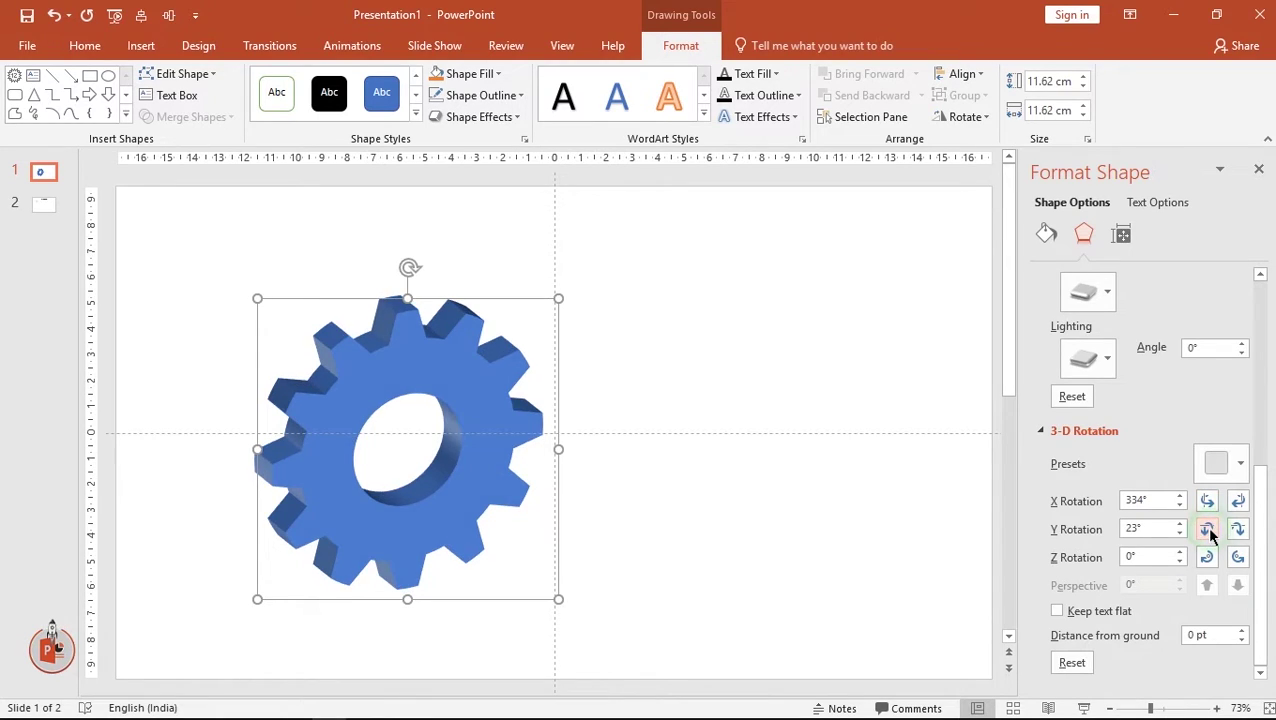
click(1237, 530)
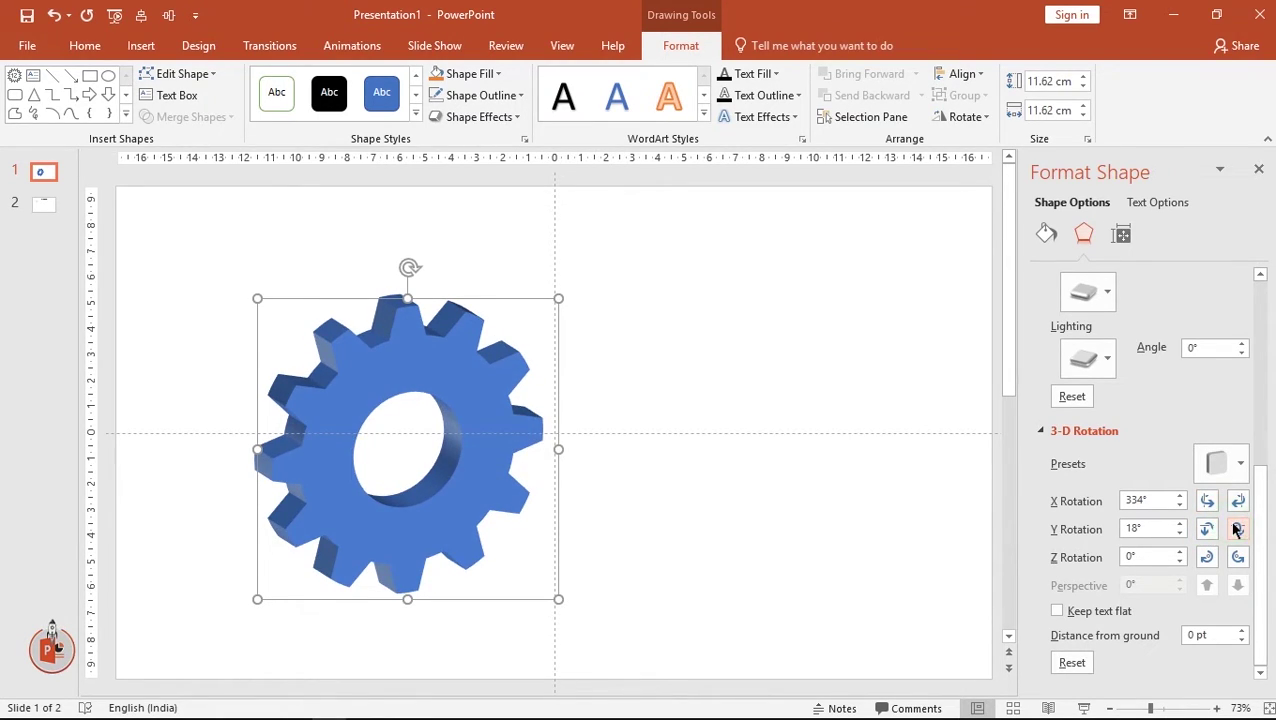
click(1237, 530)
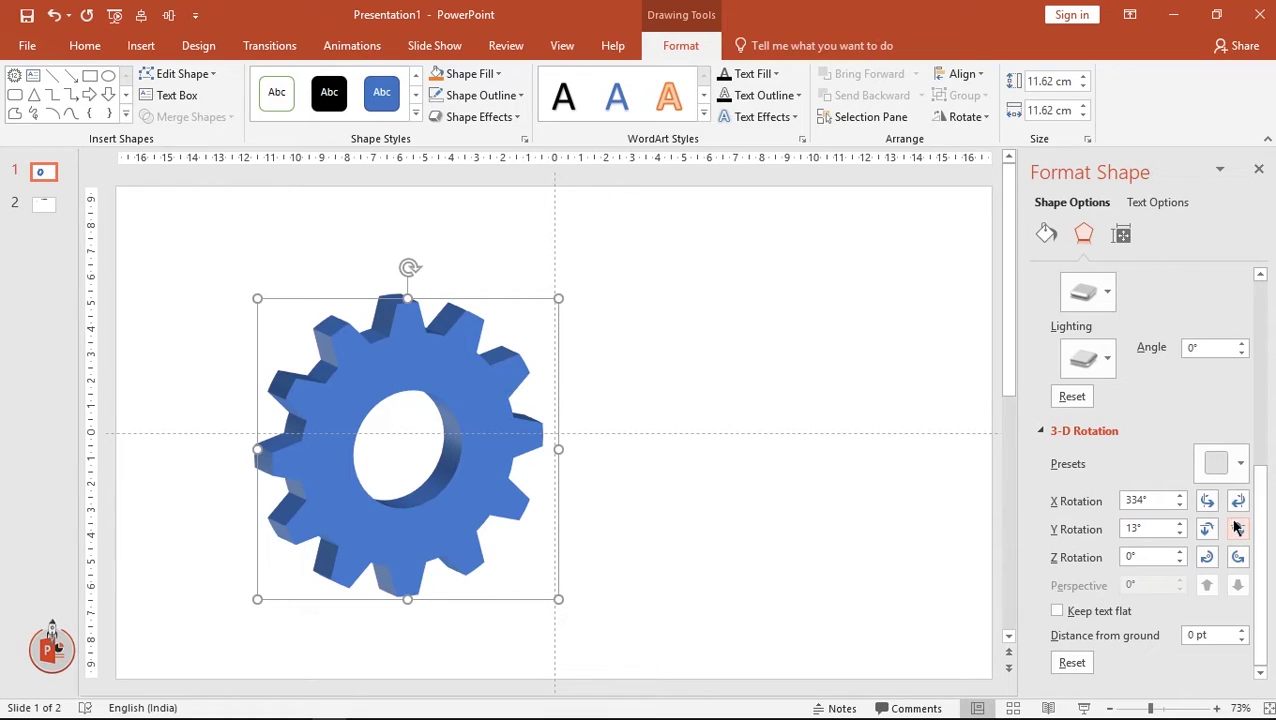
click(1259, 169)
click(897, 380)
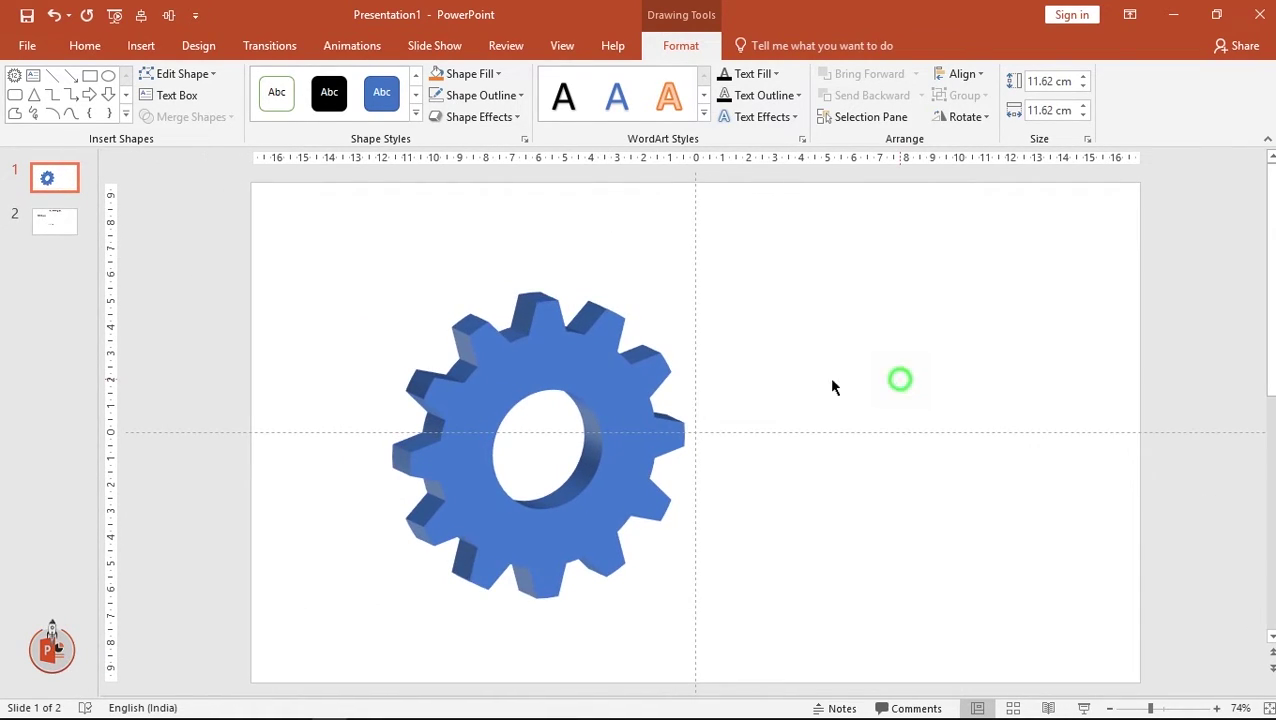
click(603, 410)
Shrink the gear from 11.62 cm to 9.79 cm, keeping it just left of centre
mouse_move(607, 376)
mouse_down()
mouse_move(610, 393)
mouse_move(609, 373)
mouse_up()
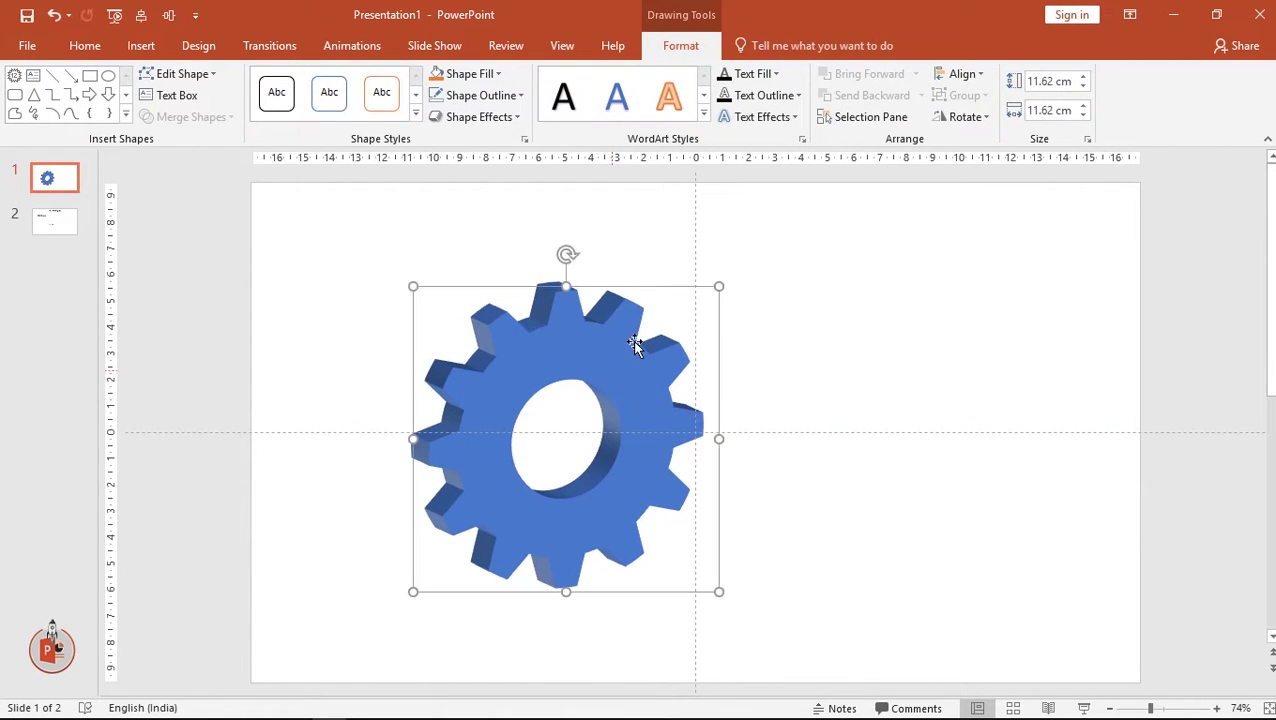
drag(716, 285, 684, 315)
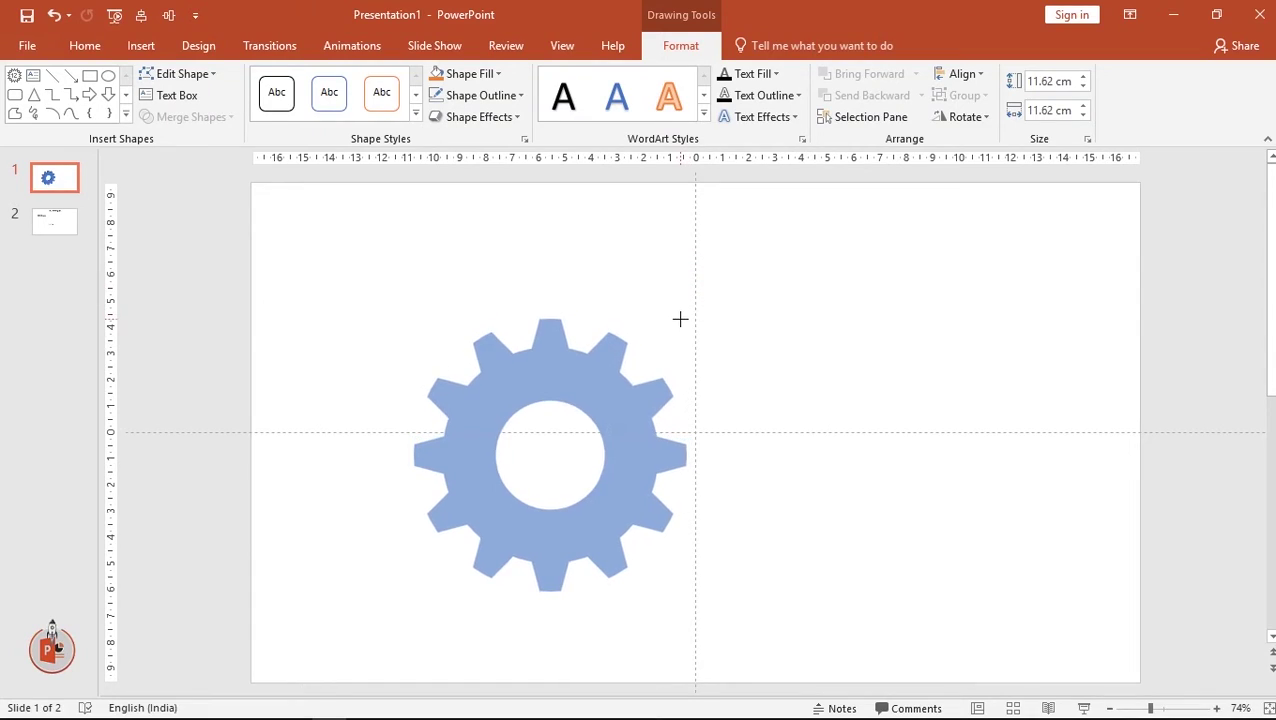
drag(575, 378, 575, 379)
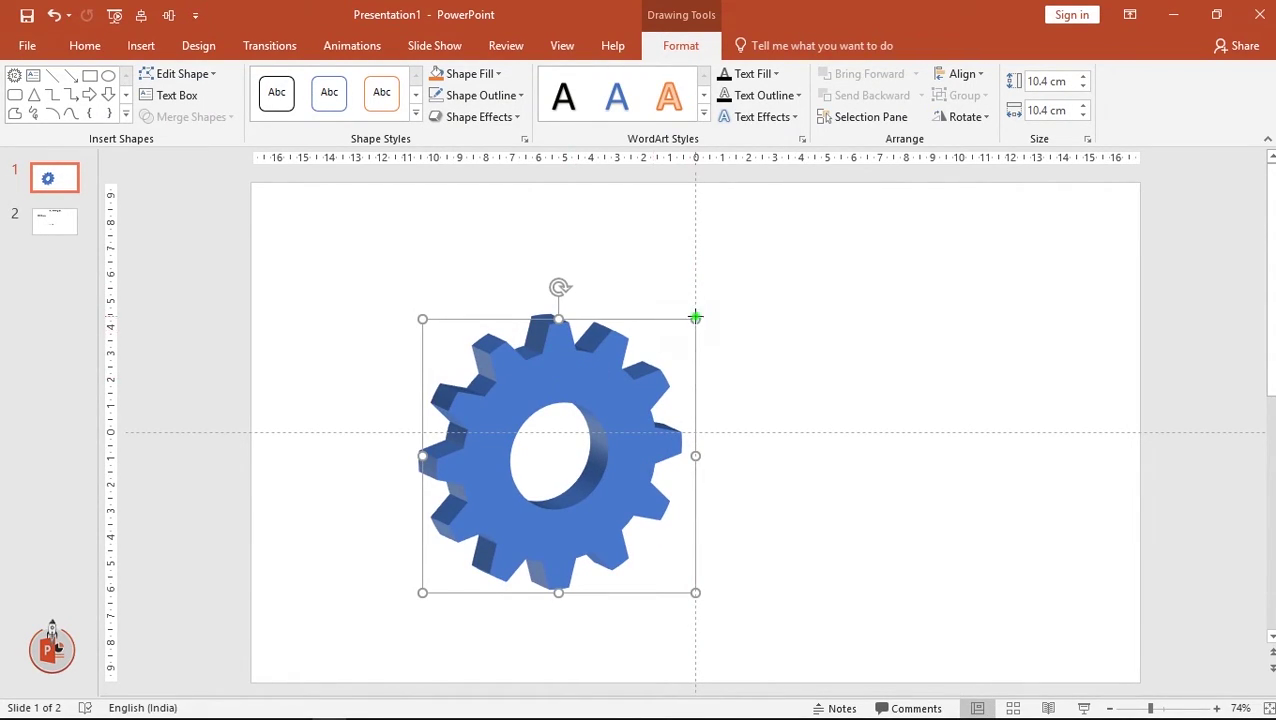
drag(695, 317, 678, 334)
drag(570, 393, 583, 377)
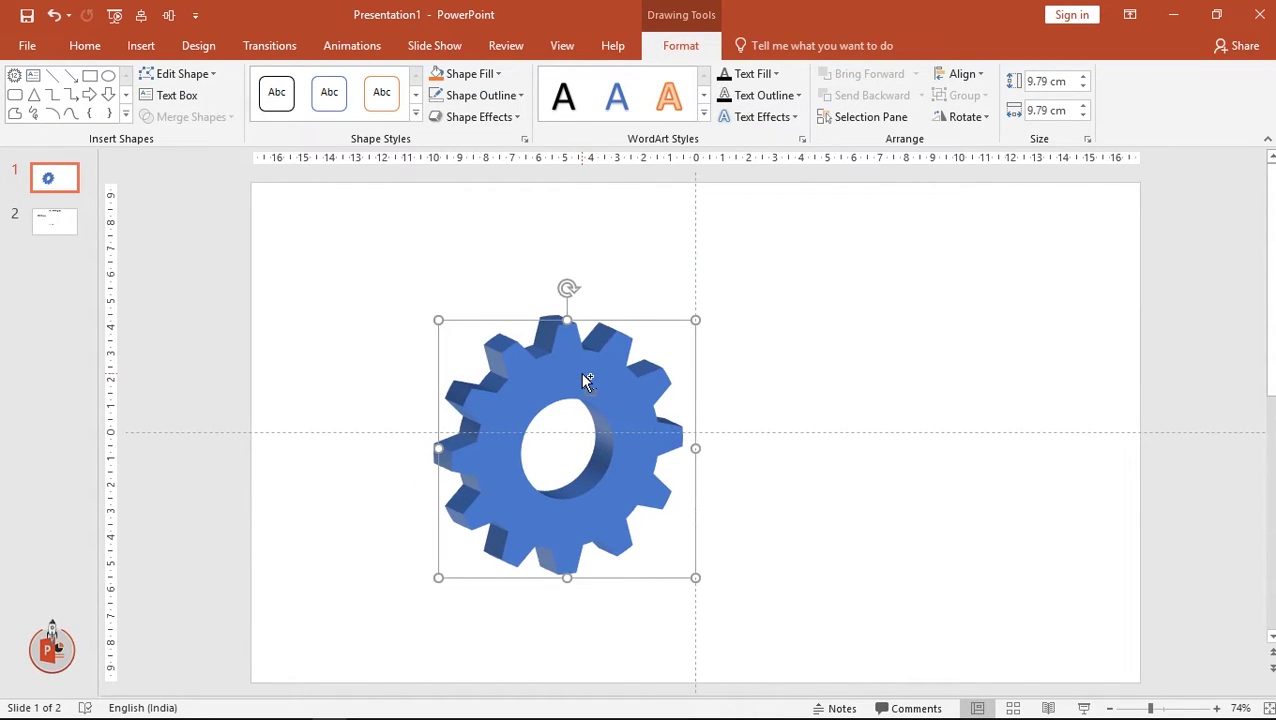
Lower the gear's 3-D depth size from 44.5 pt to 37 pt and close the pane
right_click(582, 373)
click(621, 362)
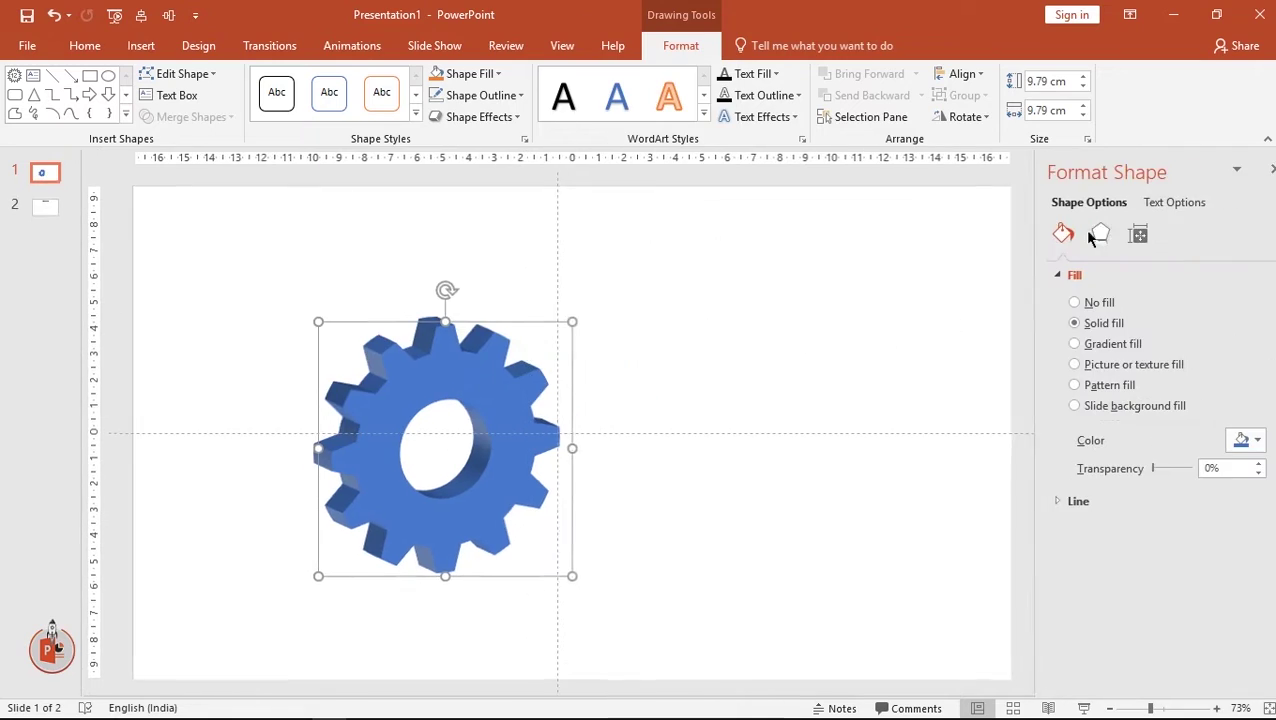
click(1088, 232)
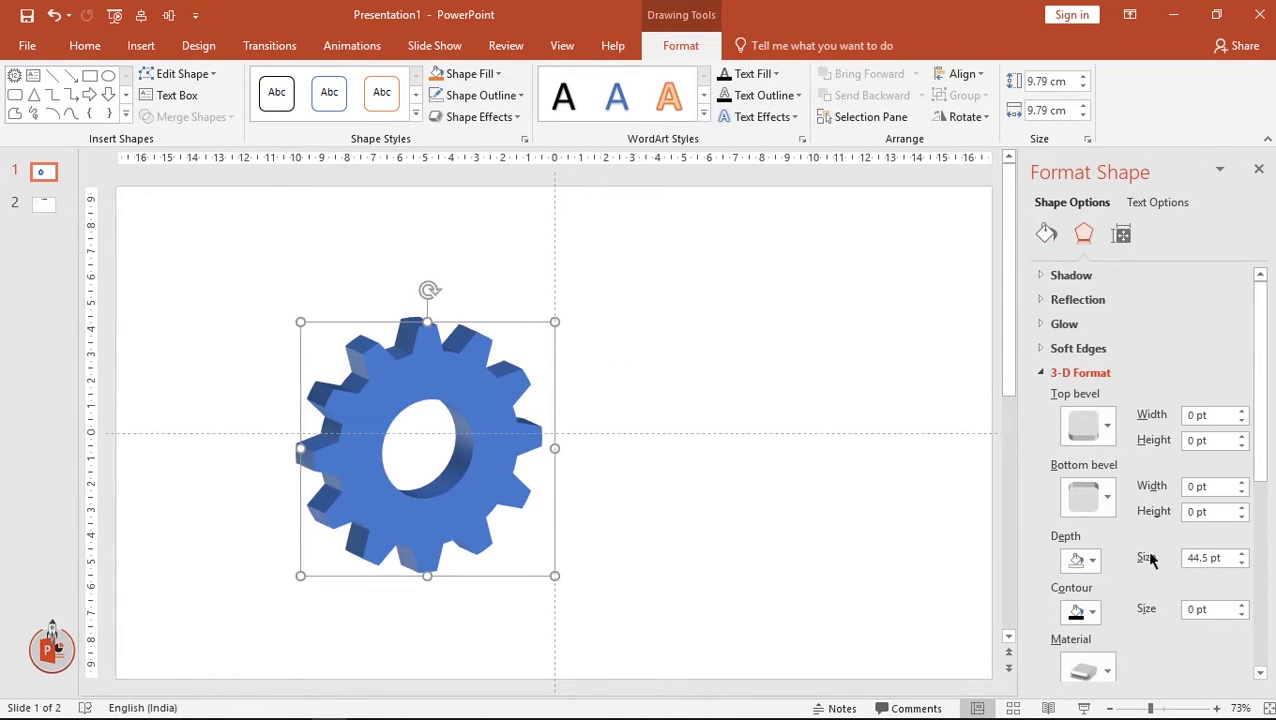
click(1241, 563)
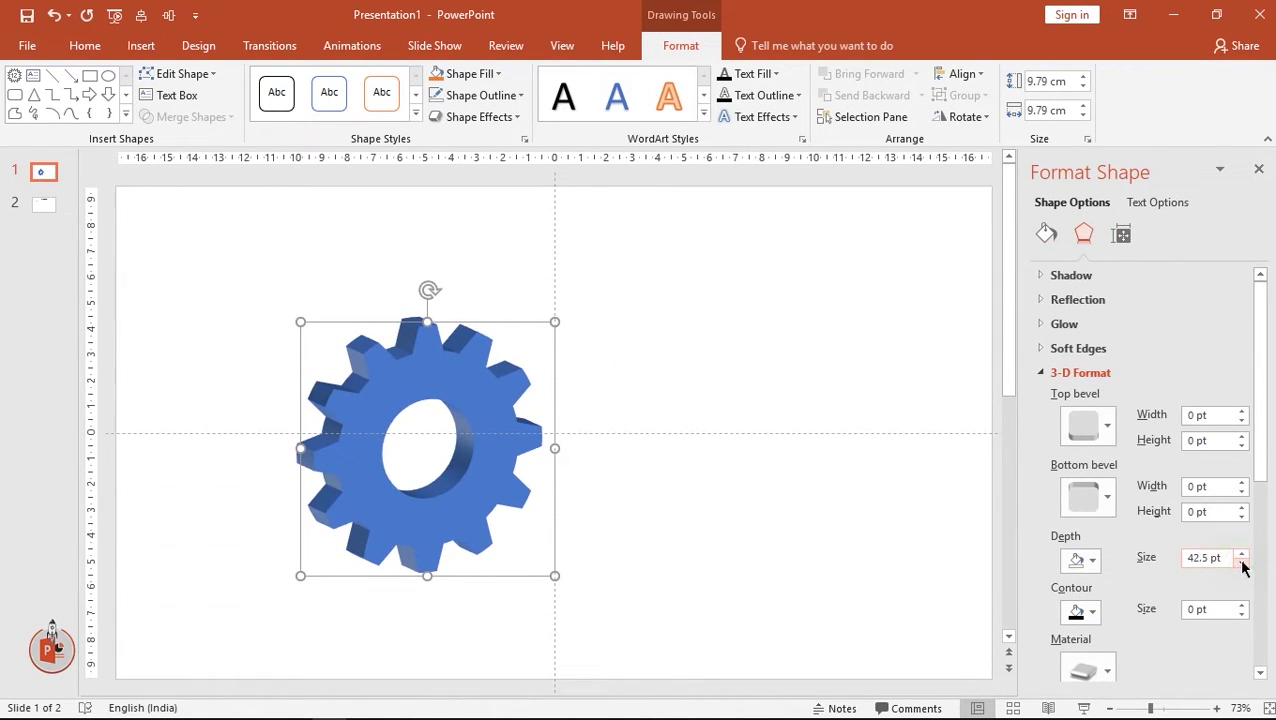
click(1241, 563)
click(1241, 563)
click(1241, 563)
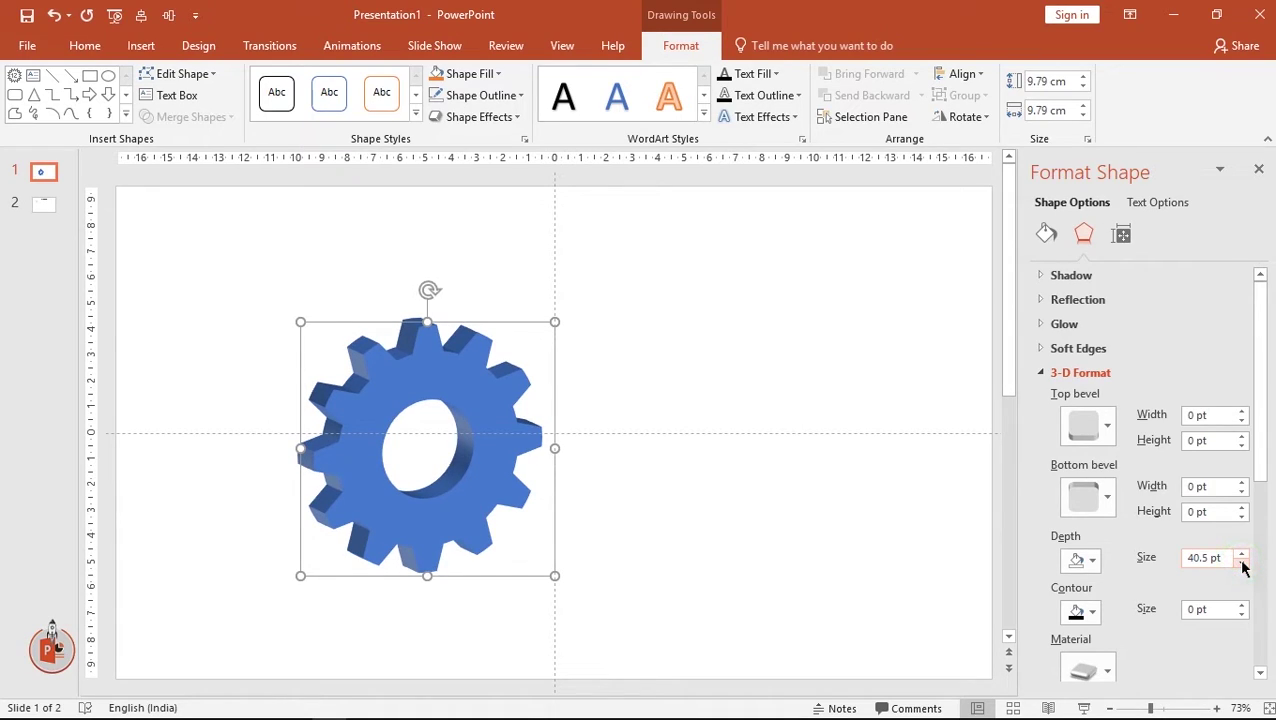
click(1241, 563)
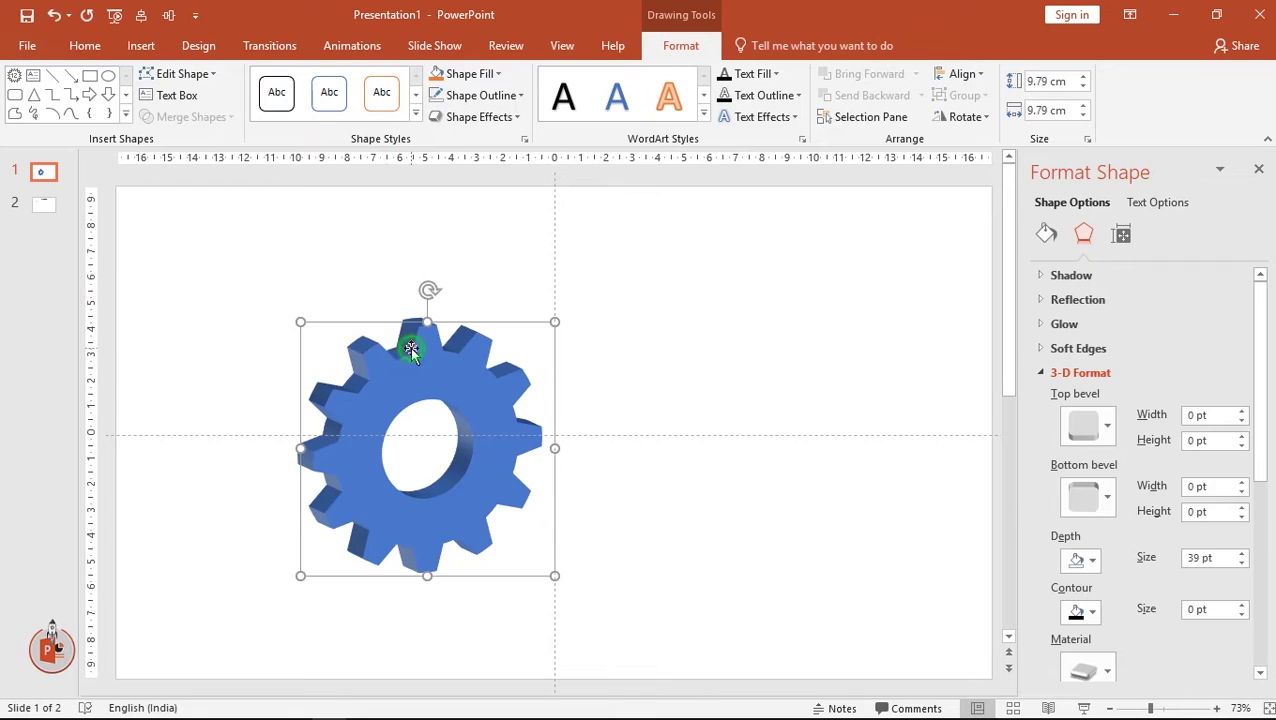
click(1242, 563)
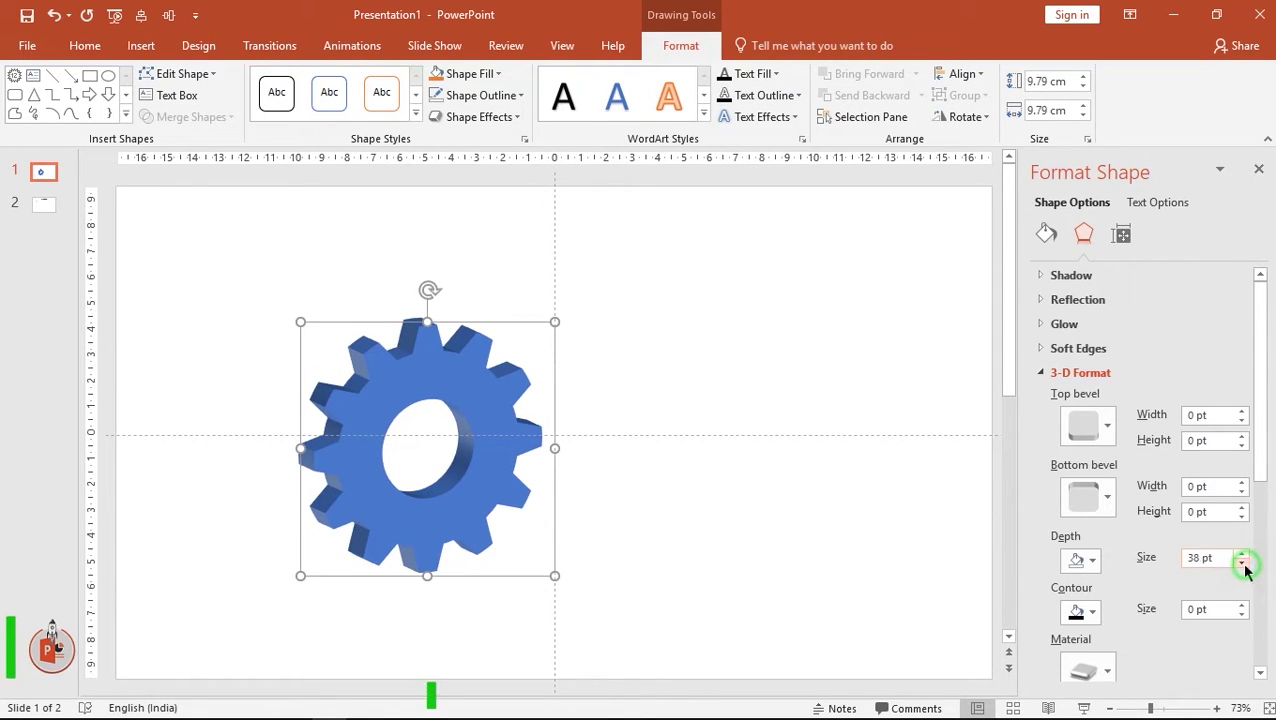
click(1243, 563)
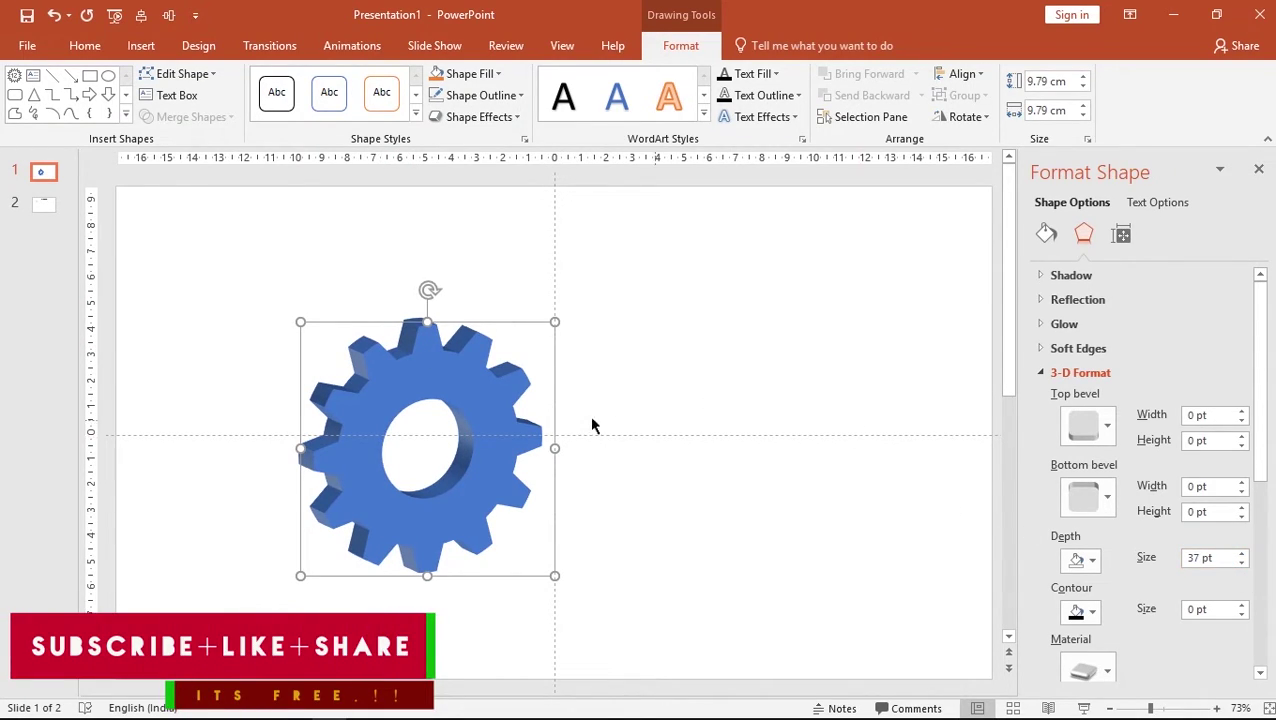
click(1258, 169)
Duplicate the gear with Ctrl+D, shrink the copy slightly and overlap it to the right
click(843, 365)
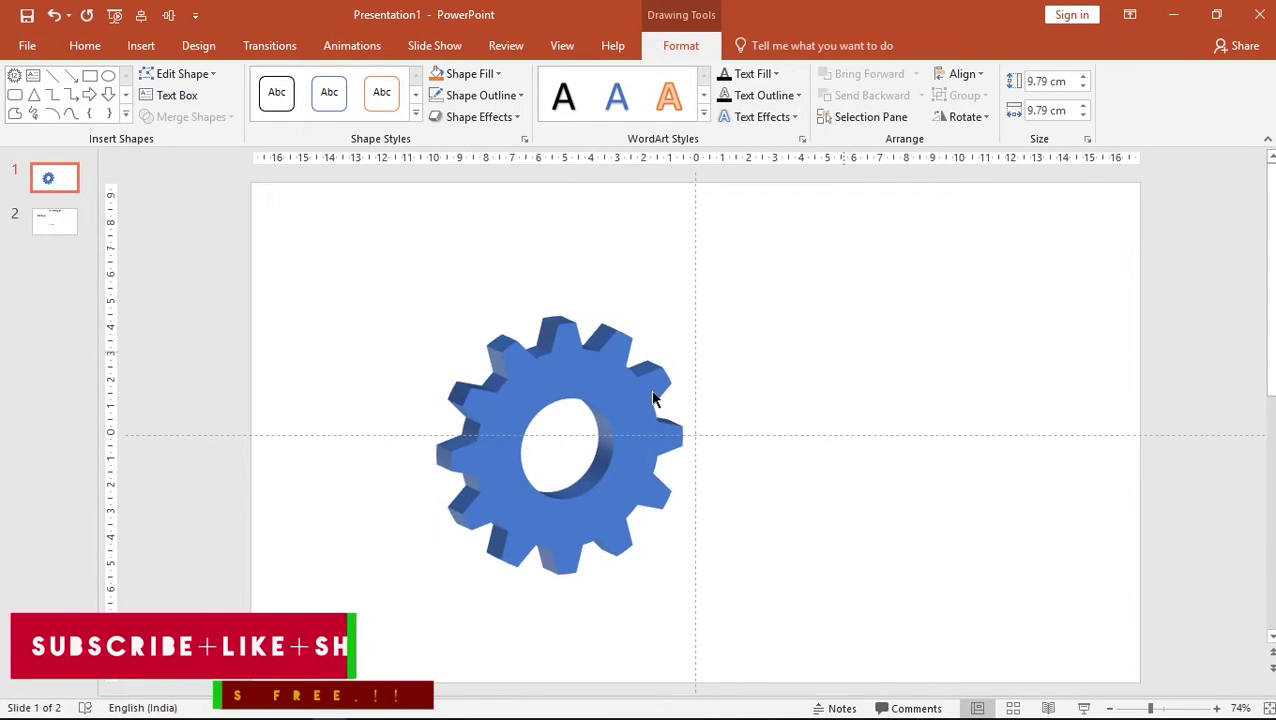
click(542, 375)
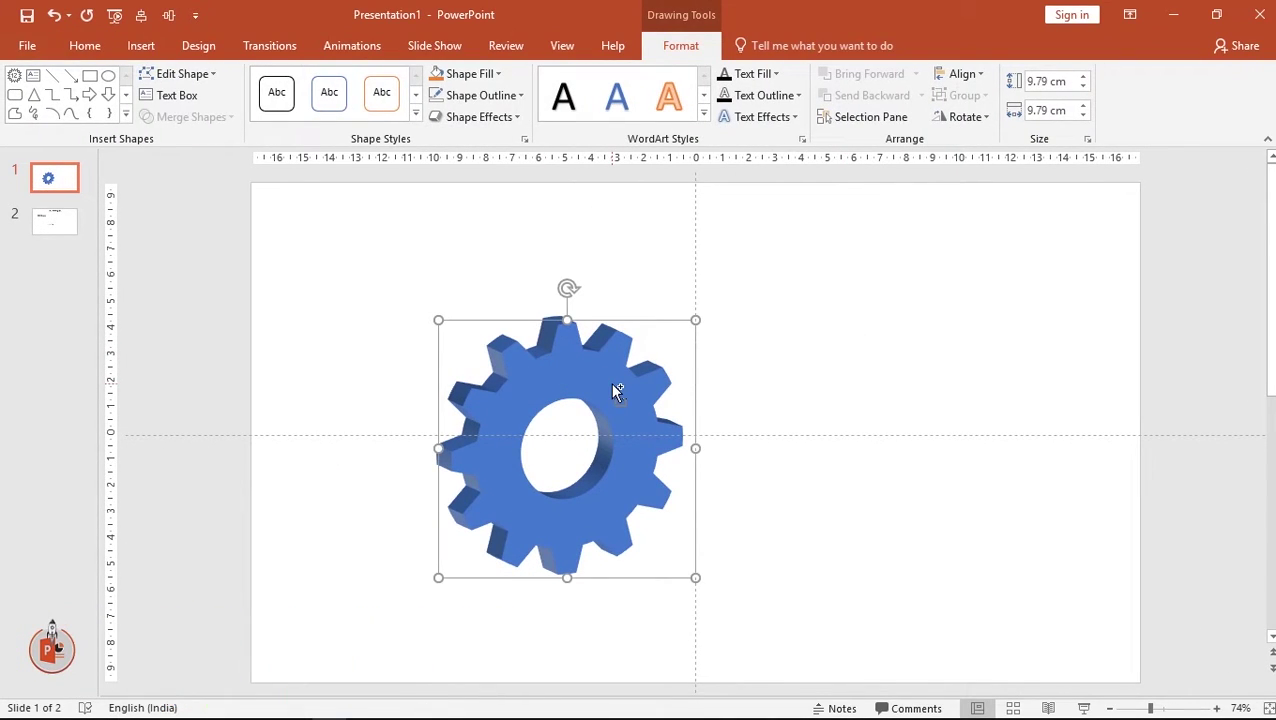
key(ctrl+d)
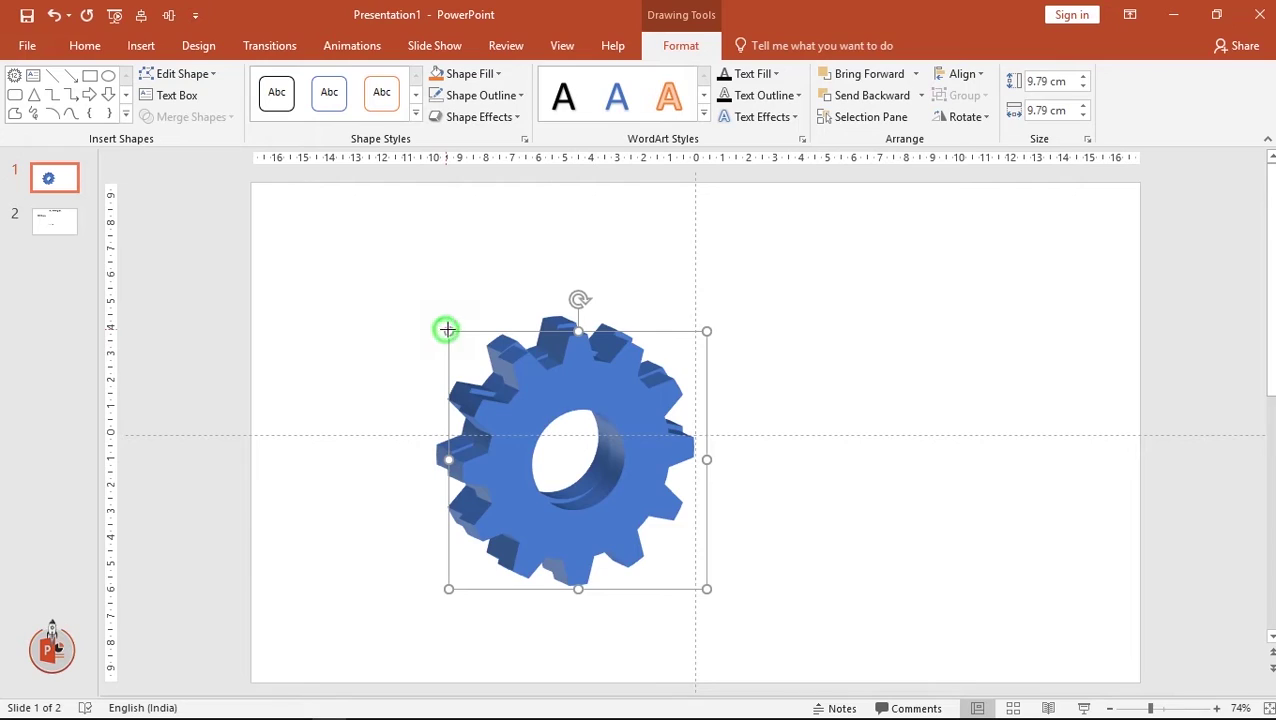
drag(444, 330, 466, 345)
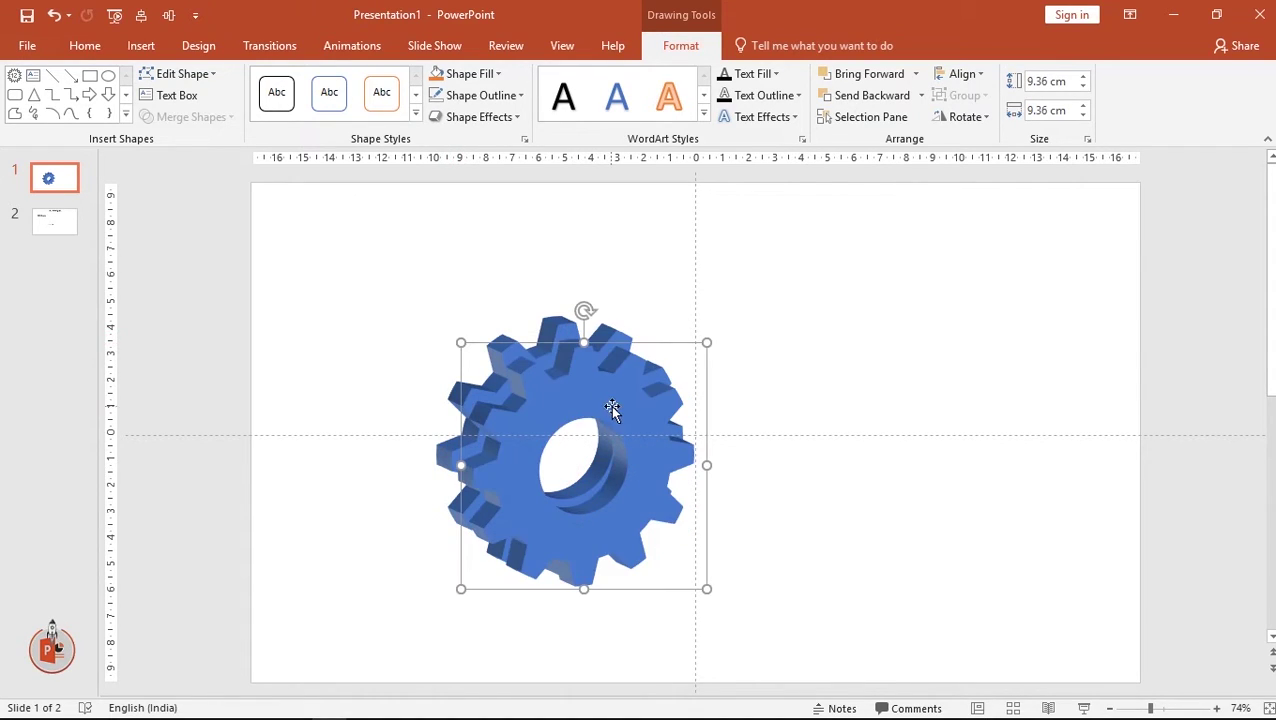
drag(607, 407, 697, 392)
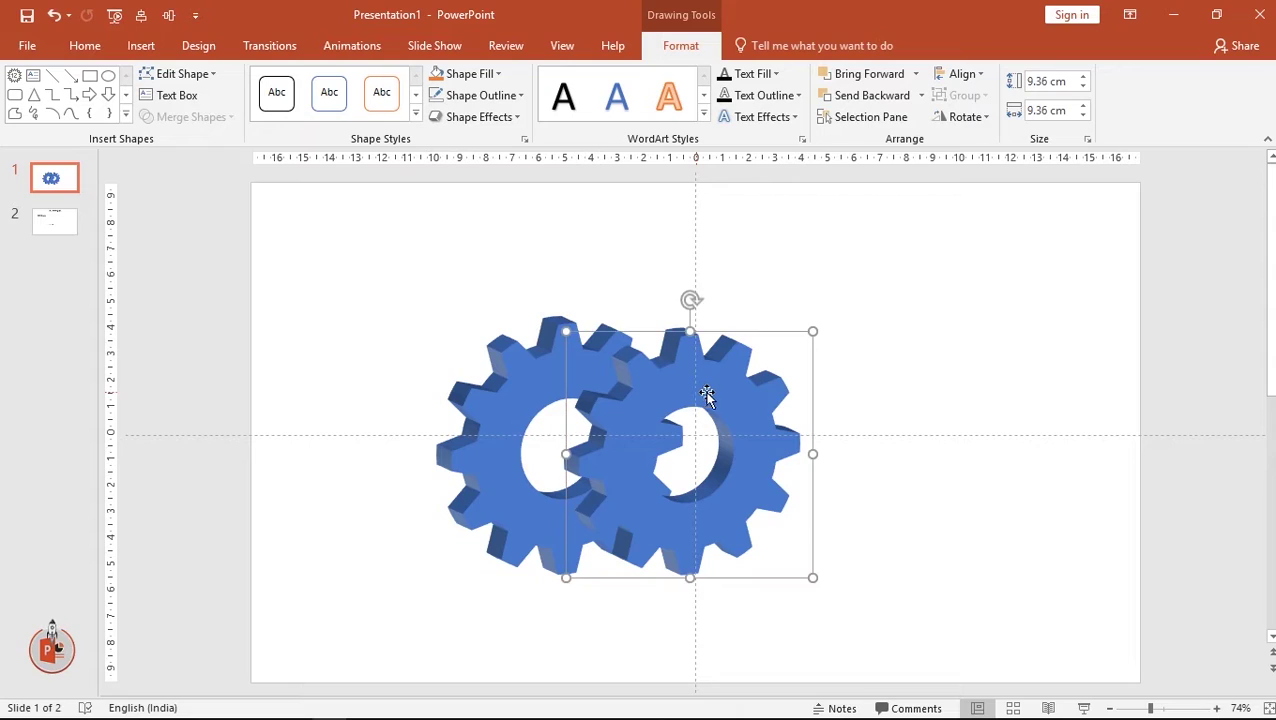
Duplicate the second gear, shrink it and place it further right as the third gear
click(851, 390)
click(689, 391)
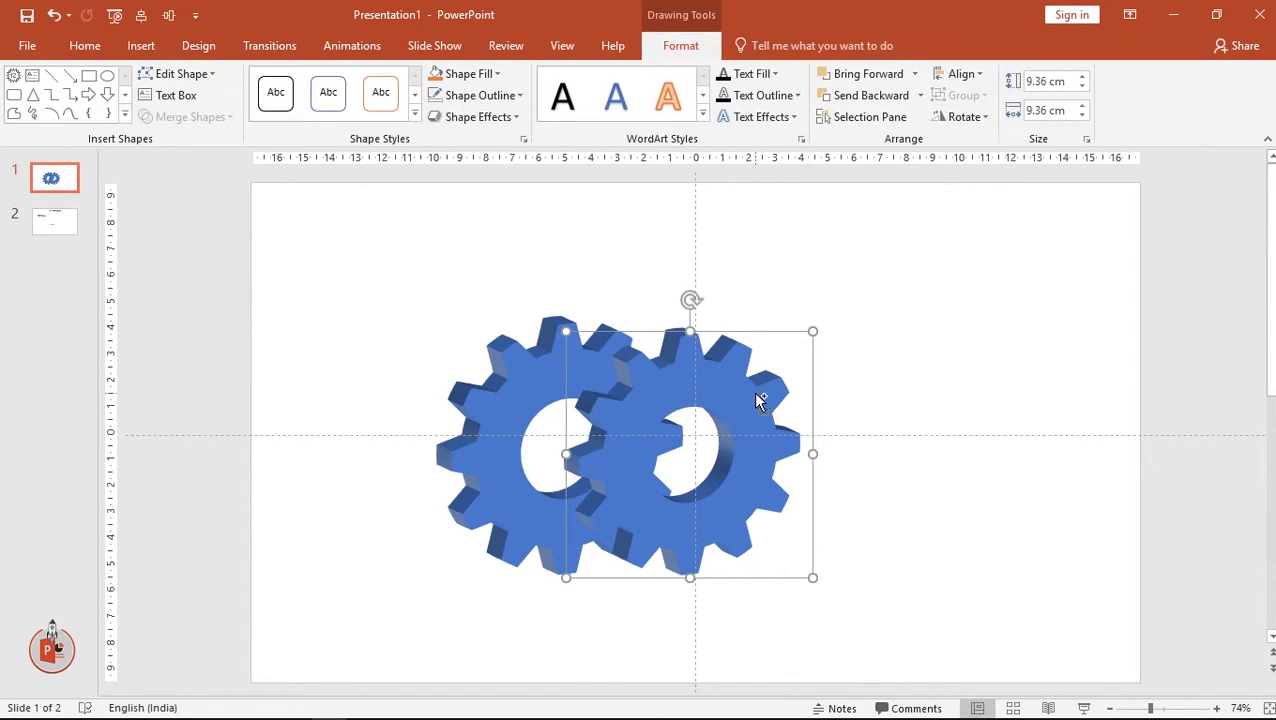
key(ctrl+d)
drag(578, 343, 611, 377)
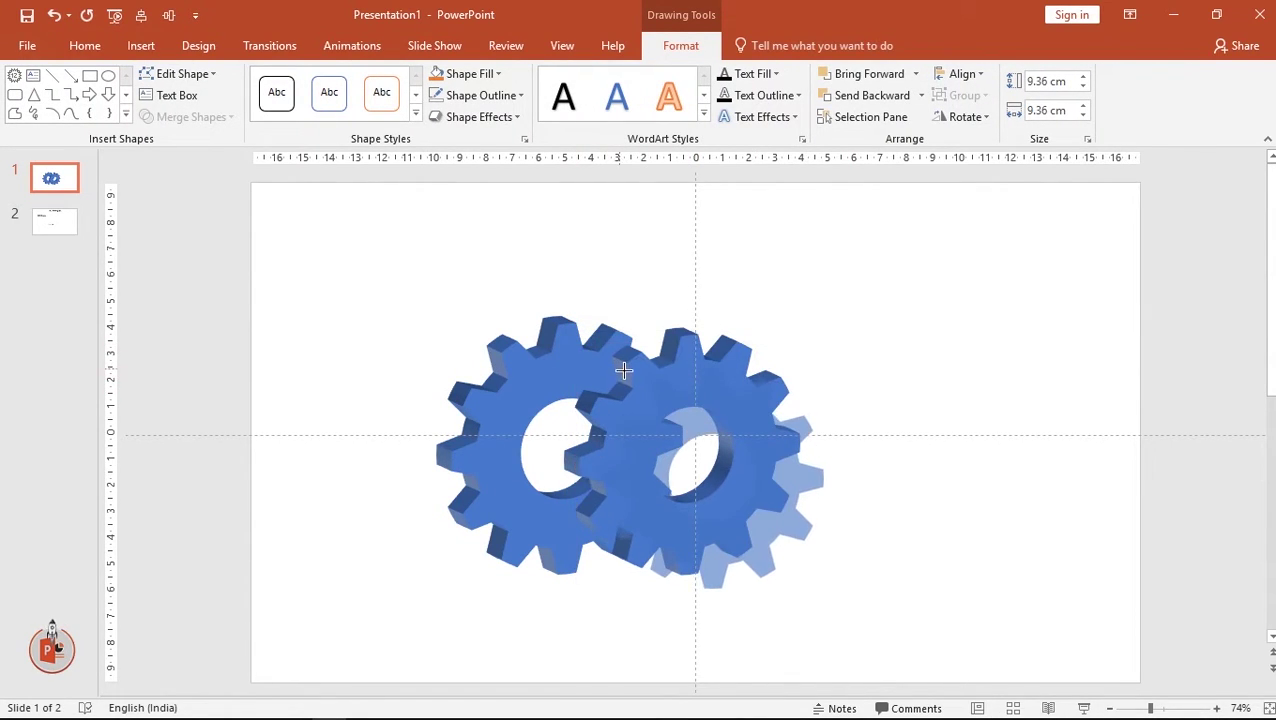
mouse_move(685, 414)
mouse_down()
mouse_move(718, 401)
mouse_move(761, 408)
mouse_up()
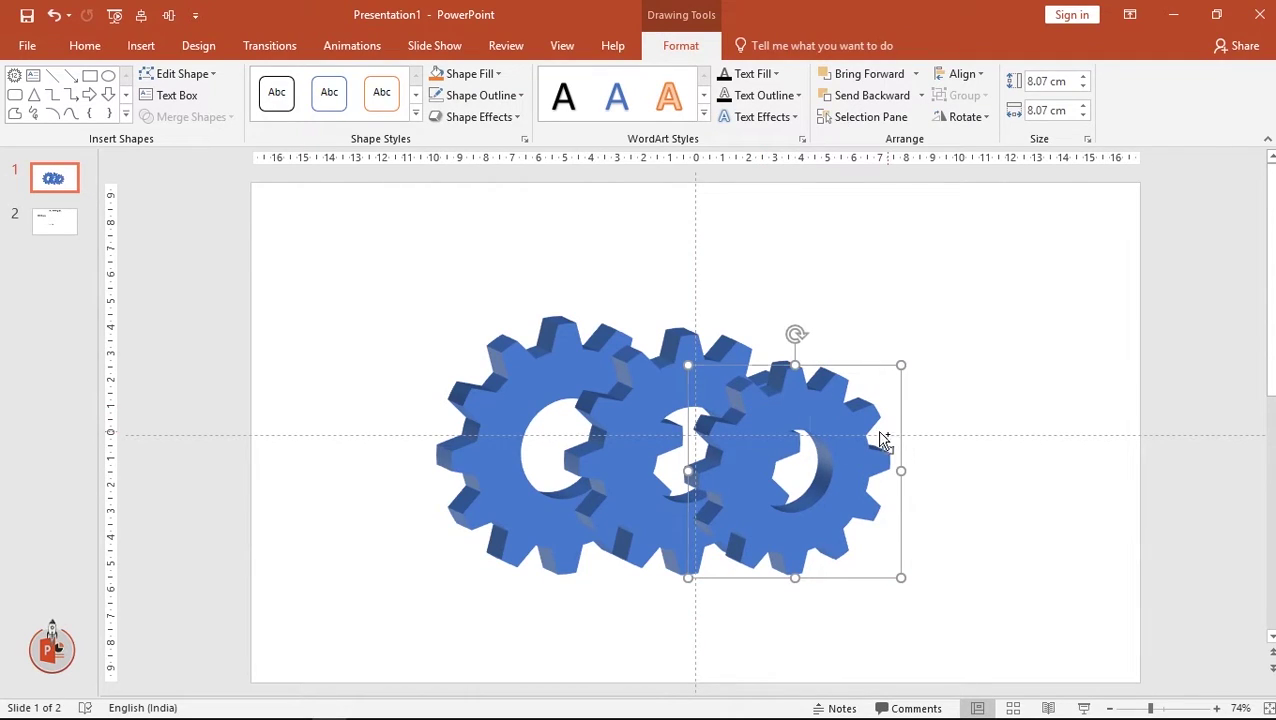
Add a fourth, smallest gear (7.4 cm) at the right end of the row
key(ctrl+d)
mouse_move(814, 400)
mouse_down()
mouse_move(875, 449)
mouse_move(823, 412)
mouse_up()
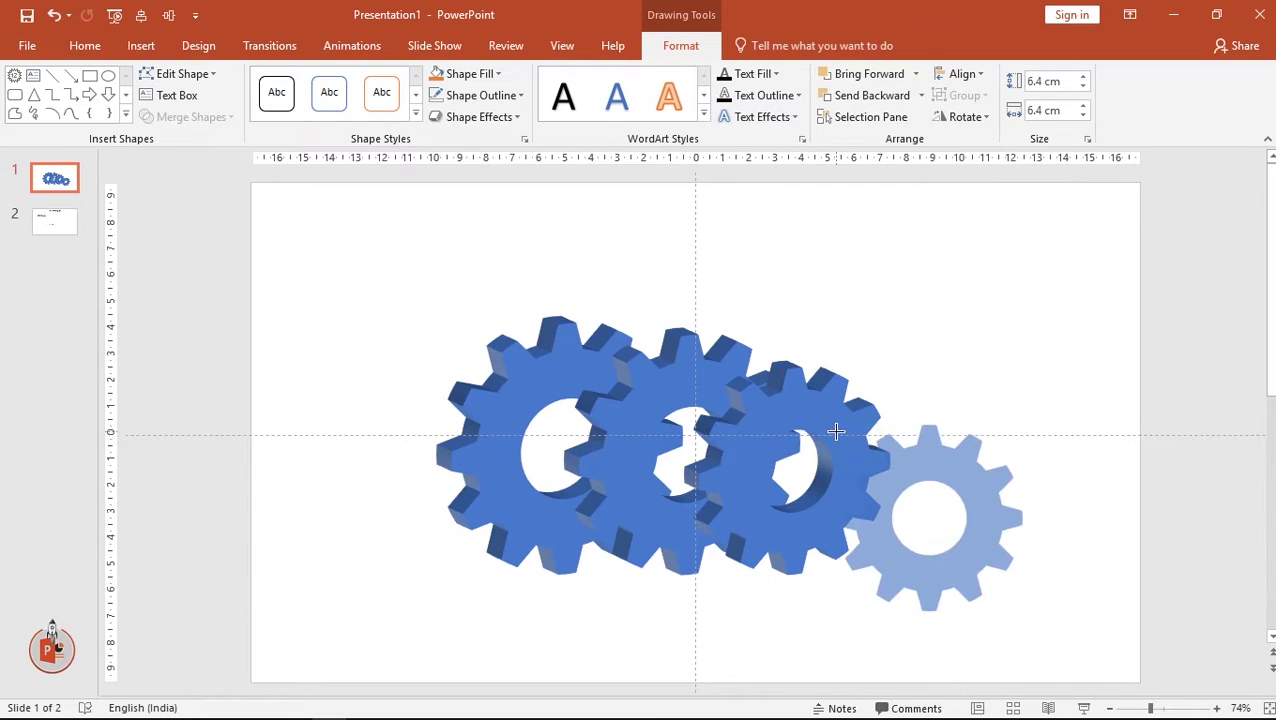
drag(893, 436, 884, 421)
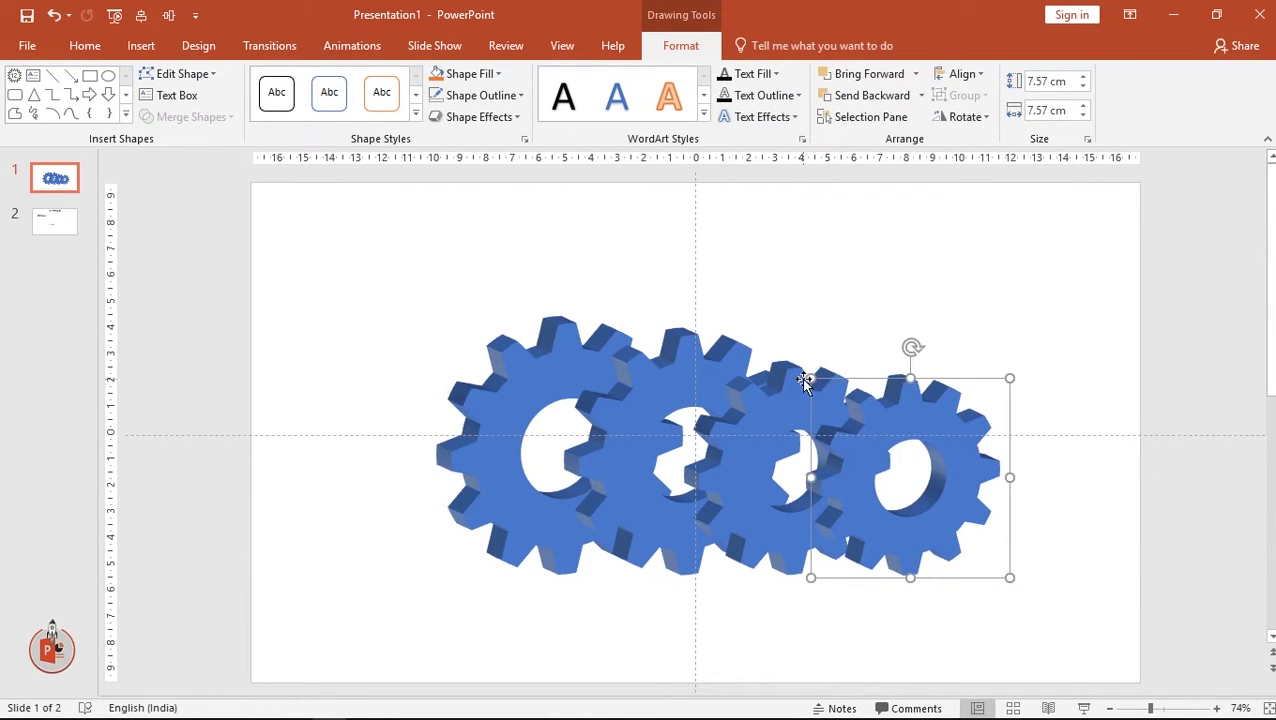
drag(810, 379, 815, 384)
drag(891, 421, 888, 427)
Select all four gears together to check the row
click(997, 367)
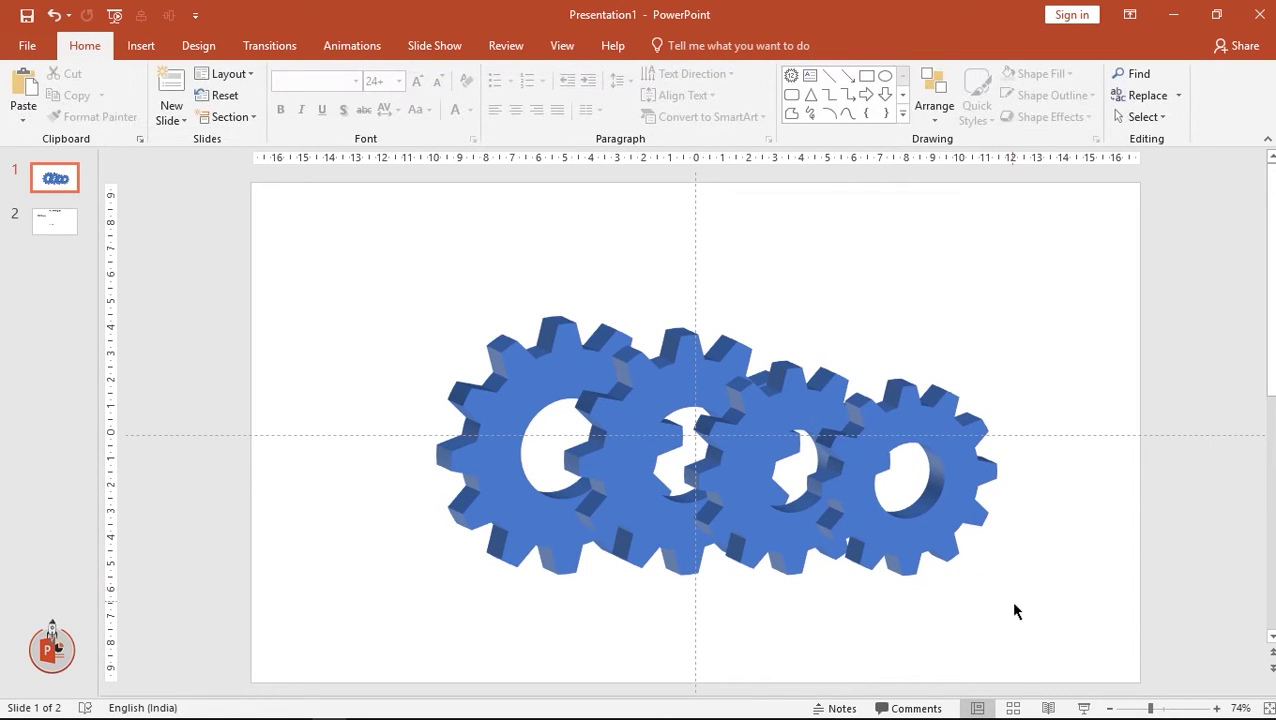
drag(1014, 610, 344, 239)
double_click(665, 382)
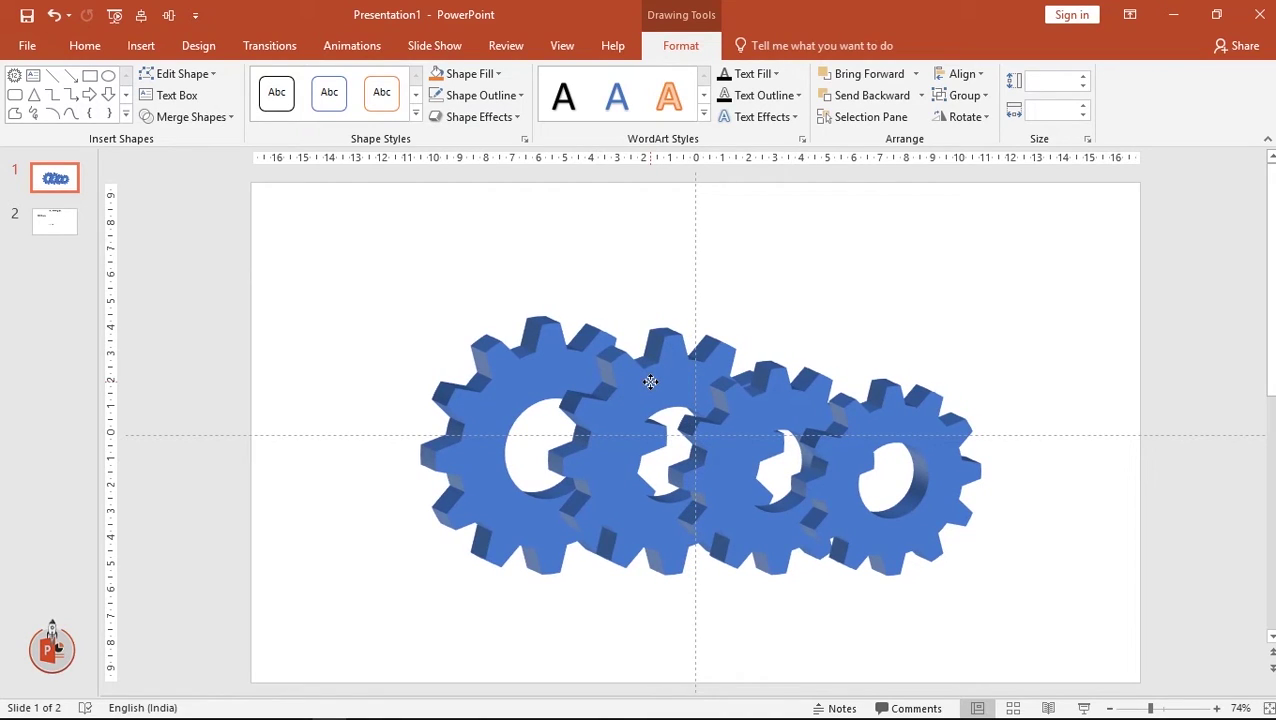
click(1026, 406)
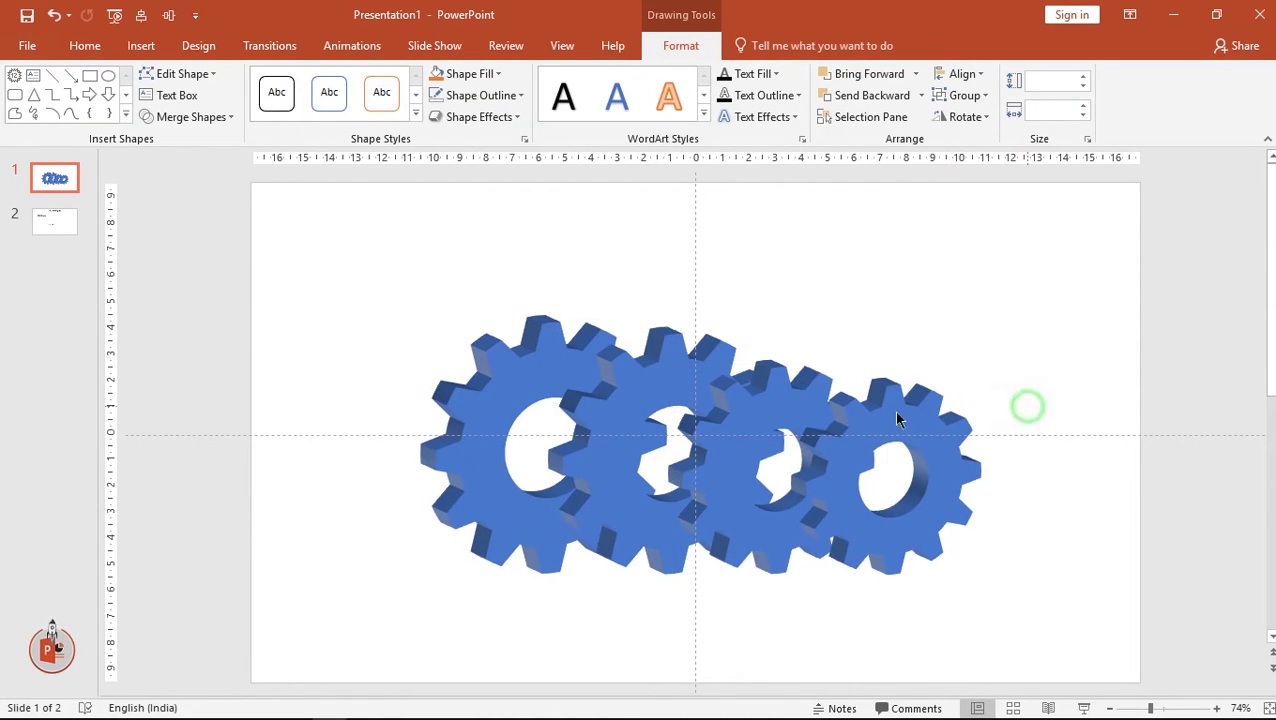
Switch the leftmost gear to a gradient fill and reduce it to two gradient stops
click(540, 367)
right_click(545, 364)
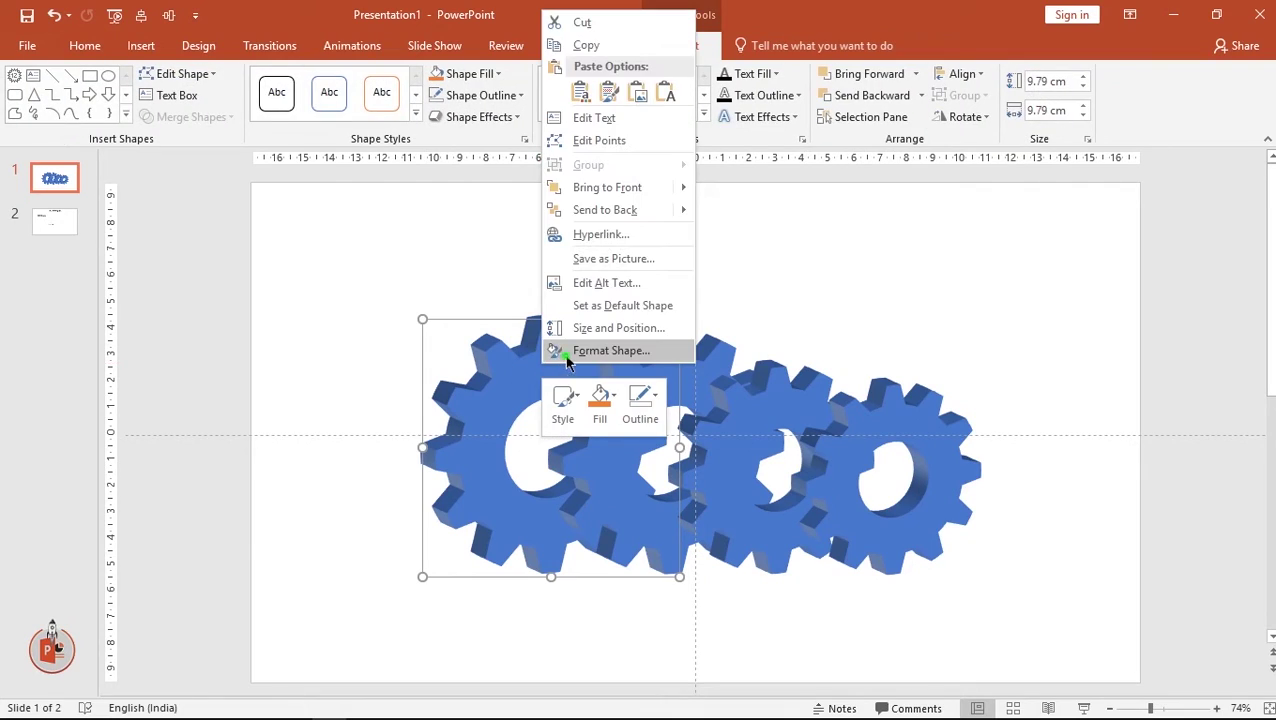
click(565, 350)
click(1088, 345)
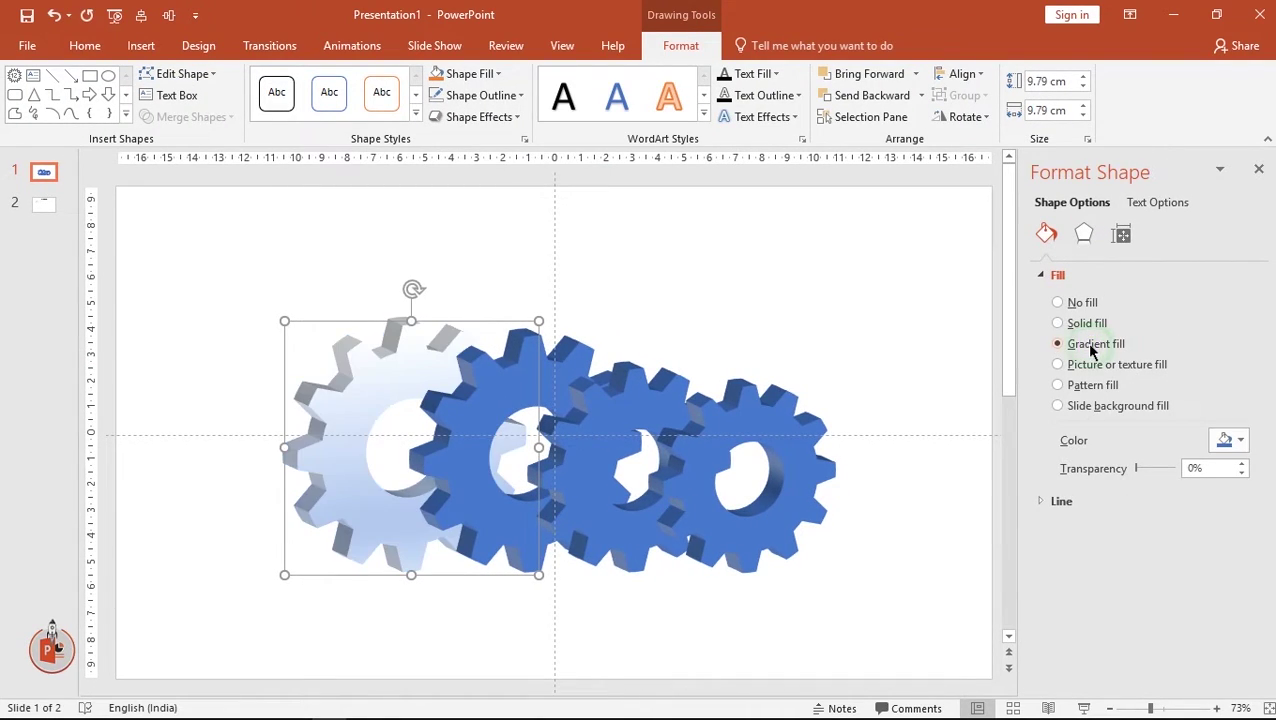
click(1162, 572)
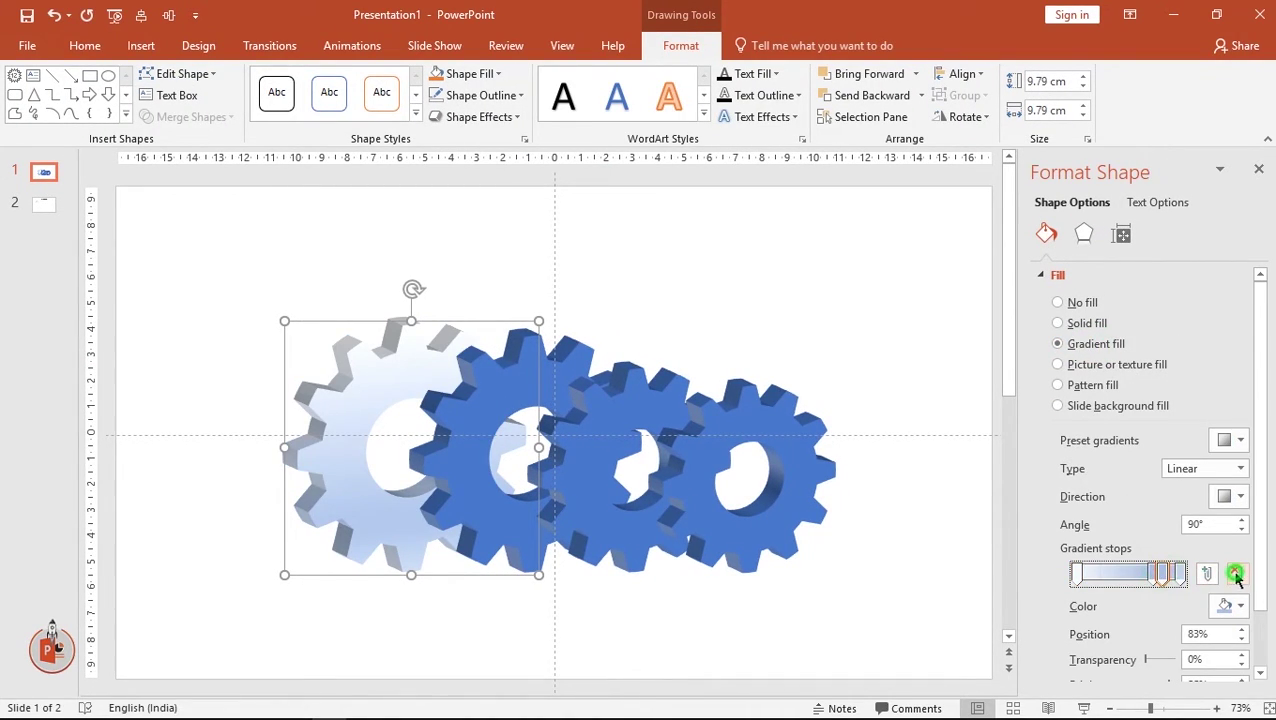
click(1236, 573)
click(1152, 572)
click(1236, 573)
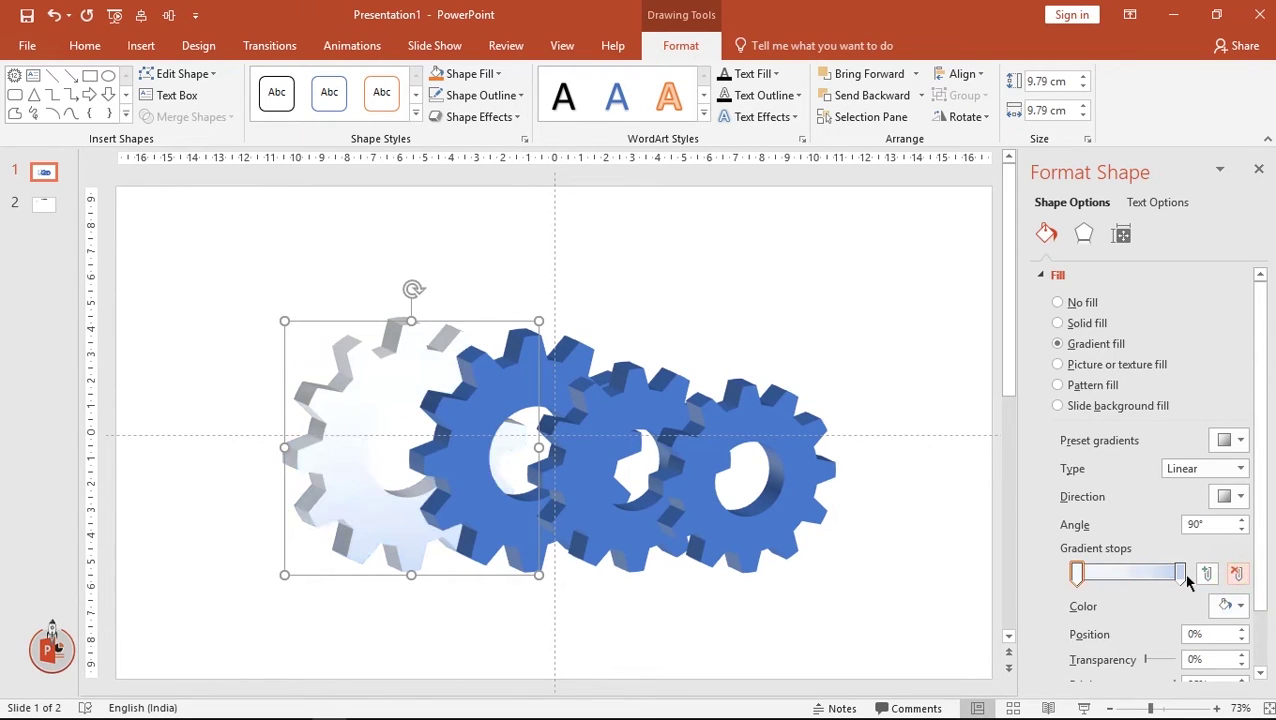
click(1181, 573)
Set the gradient's end stop to magenta from the hexagon palette
click(1240, 605)
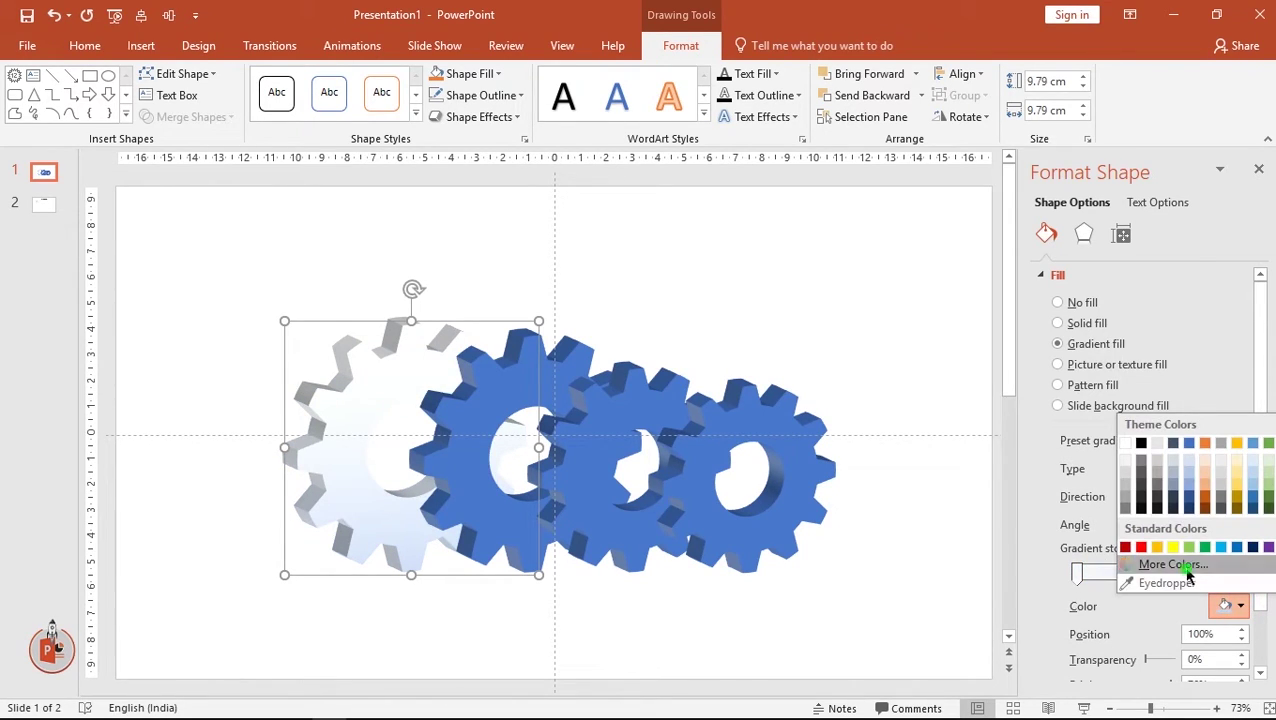
click(1172, 564)
click(522, 204)
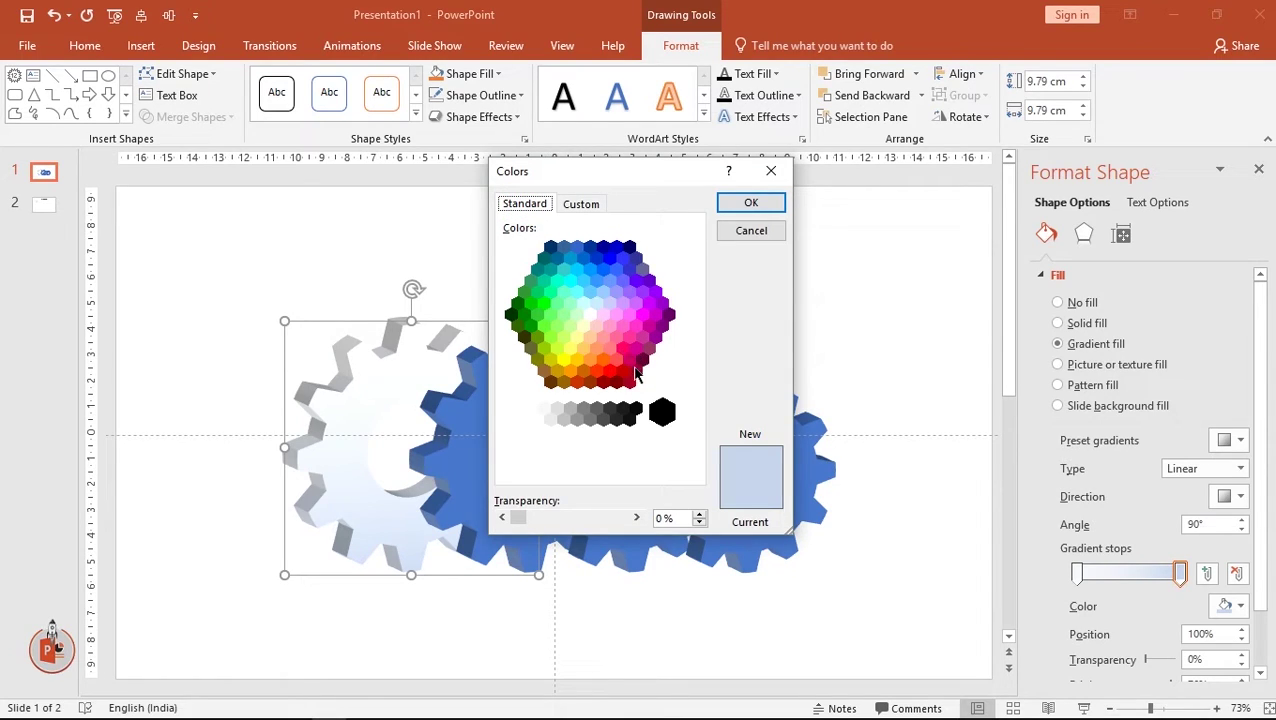
click(628, 359)
click(751, 204)
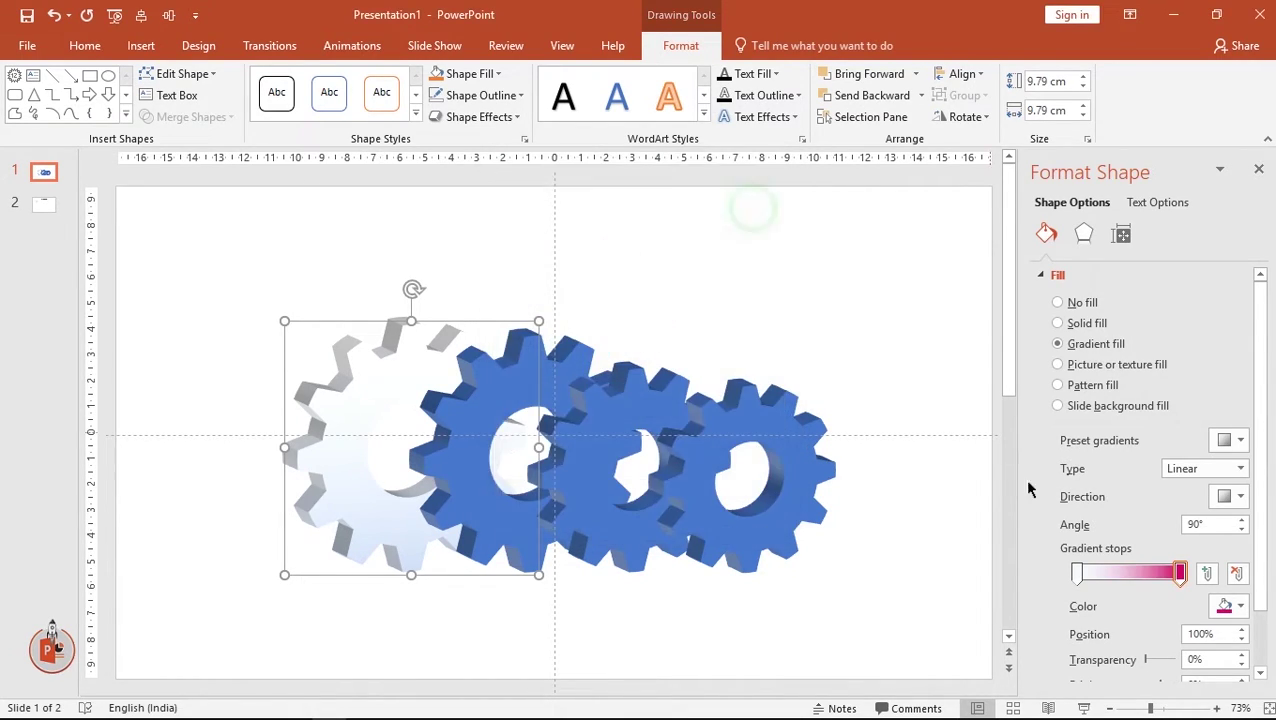
Set the gradient's start stop to pink from the hexagon palette
click(1076, 573)
click(1238, 606)
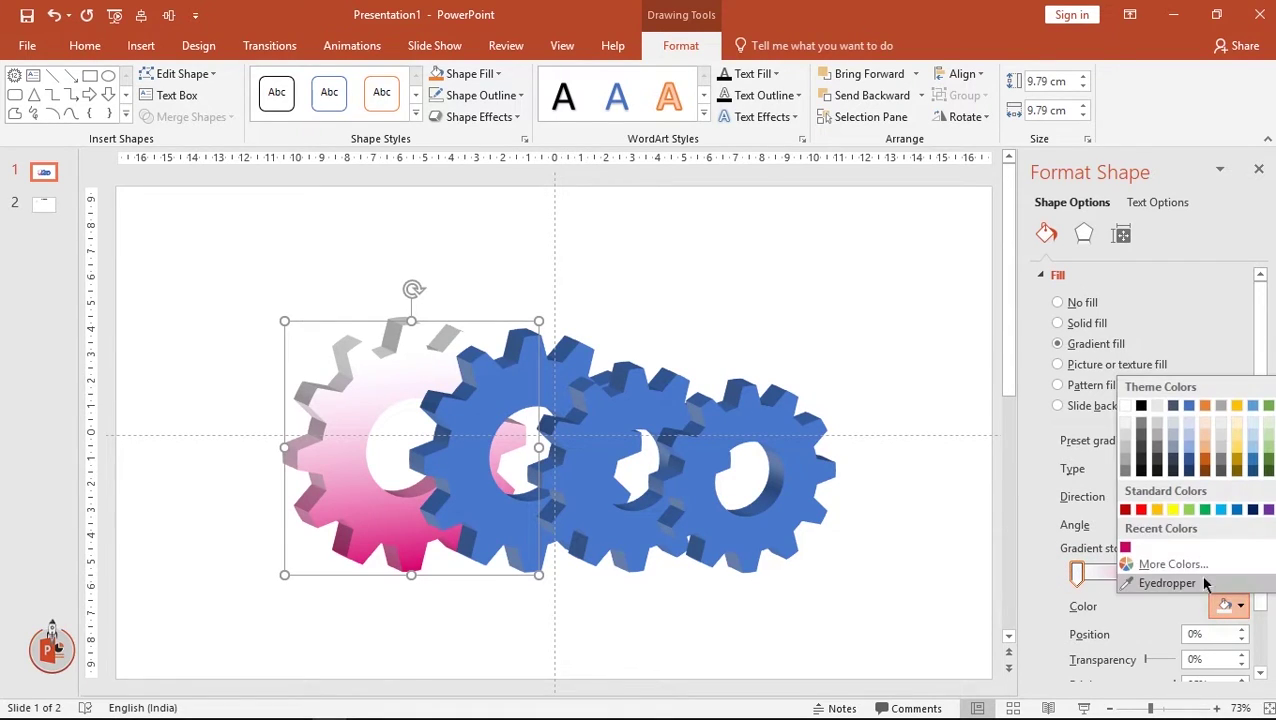
click(1172, 561)
click(519, 205)
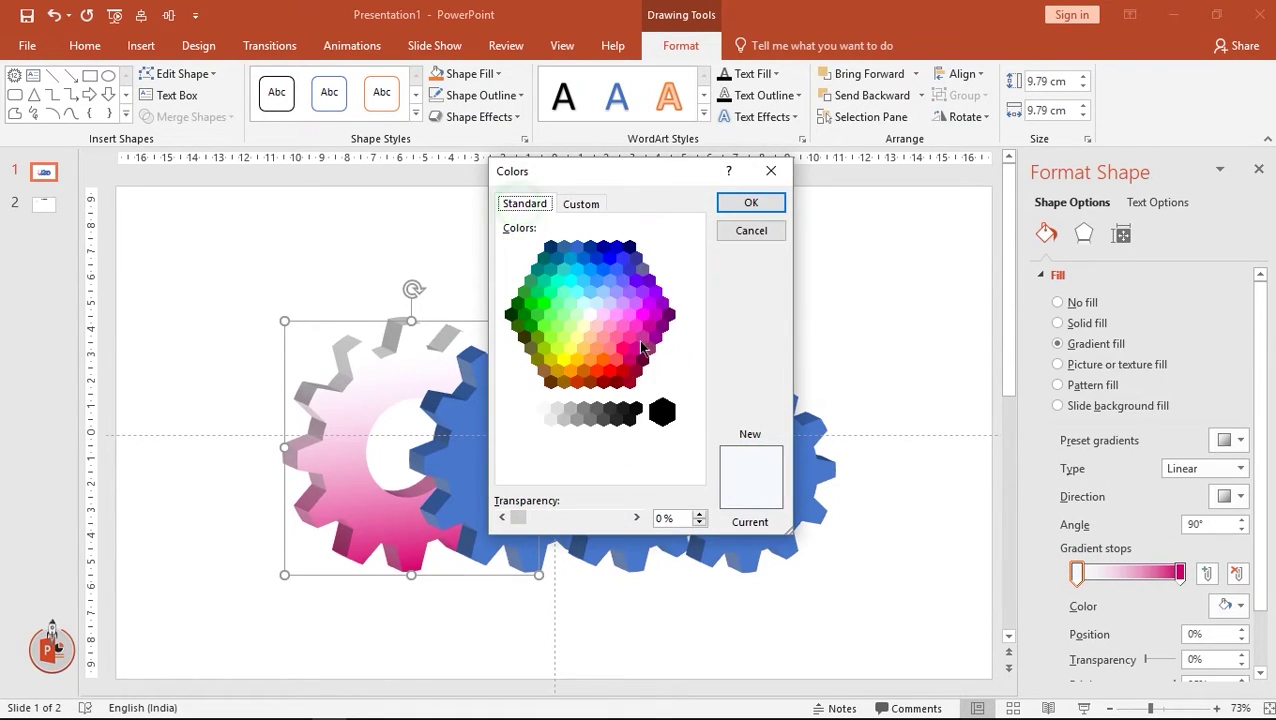
click(630, 346)
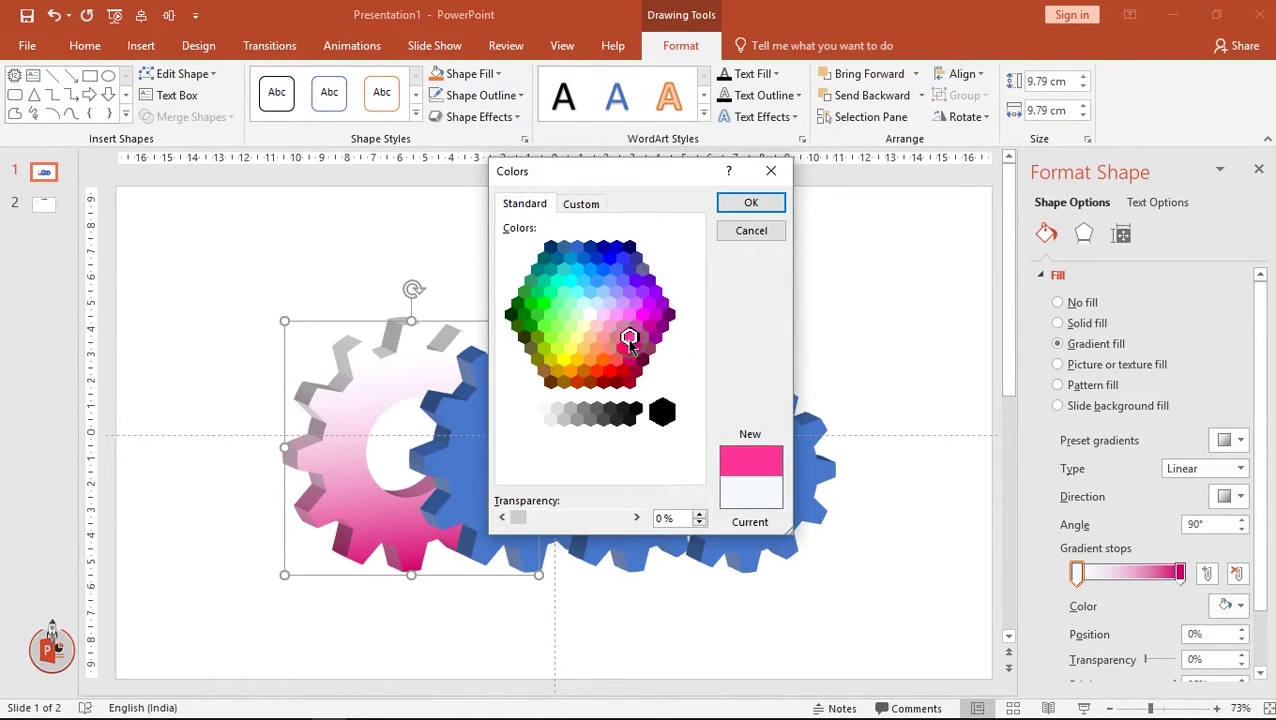
click(750, 203)
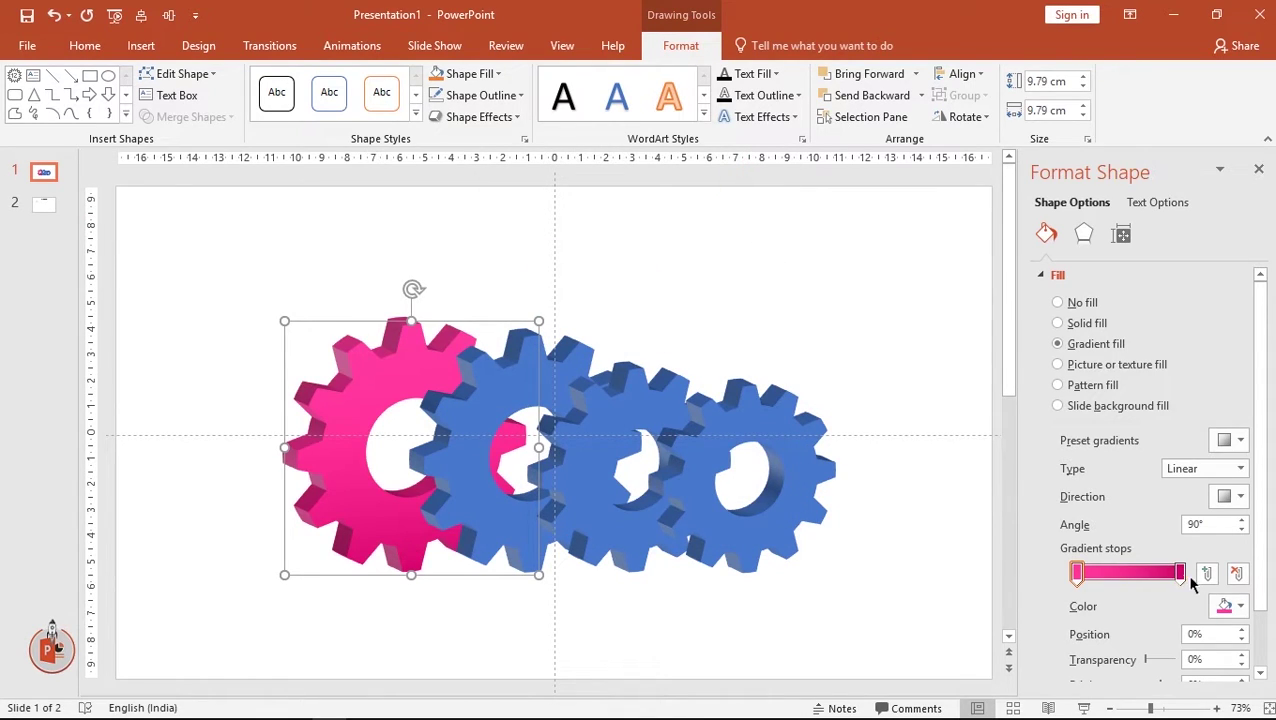
Darken the end stop to custom colour RGB 154, 0, 77
click(1180, 572)
click(1238, 606)
click(1139, 564)
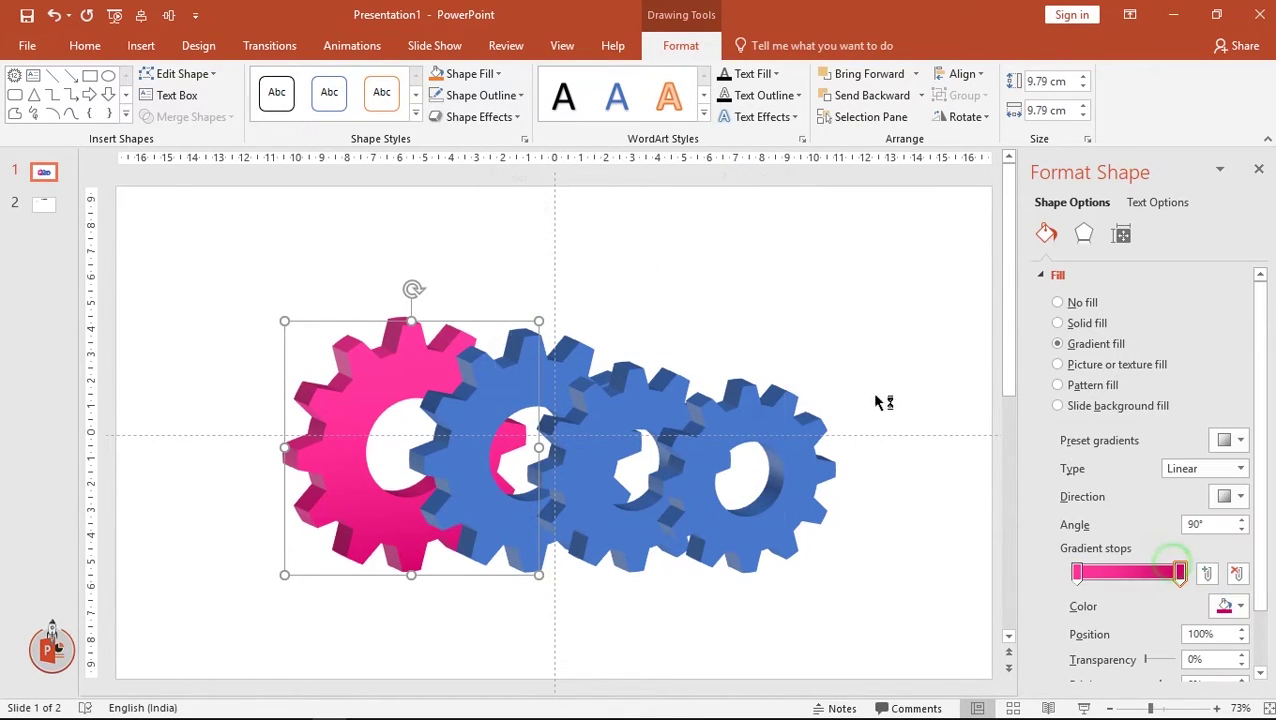
click(583, 203)
drag(694, 313, 693, 338)
Confirm a darker custom magenta for the gradient's end stop on the pink gear
click(748, 203)
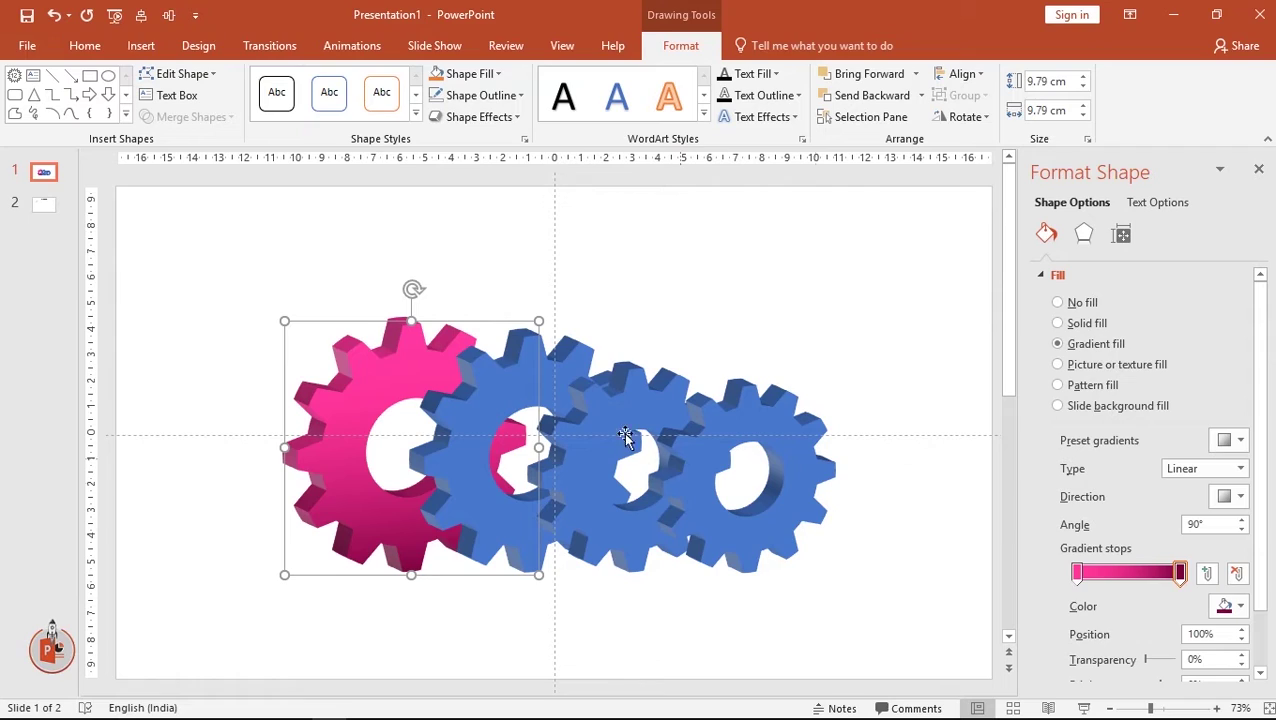
click(522, 382)
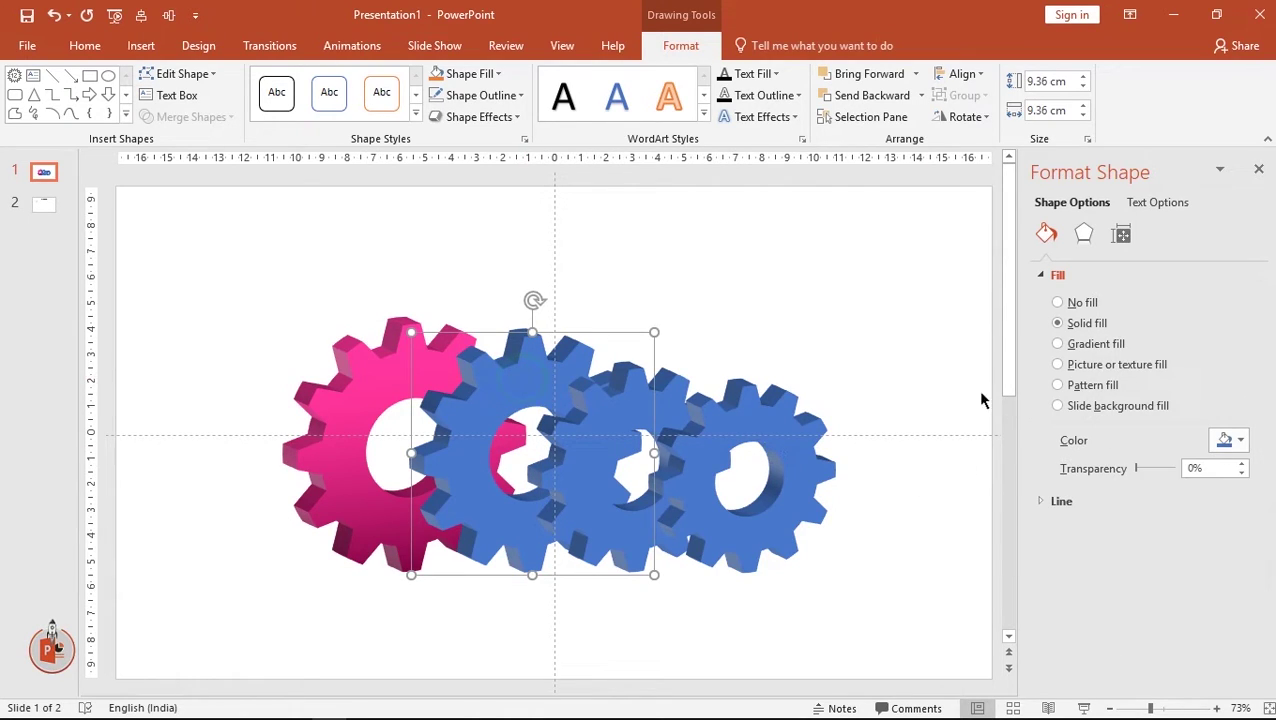
click(399, 358)
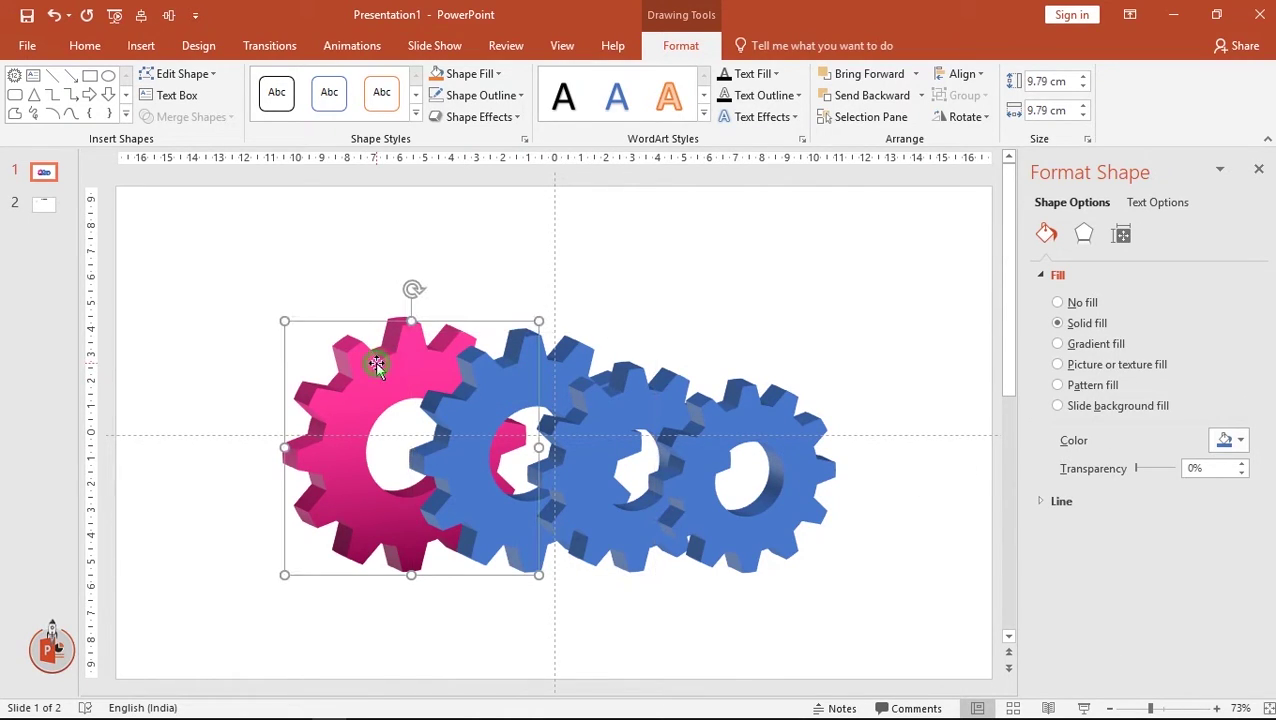
Copy the pink gear's gradient onto the second, third and fourth gears with Format Painter
click(85, 45)
click(95, 116)
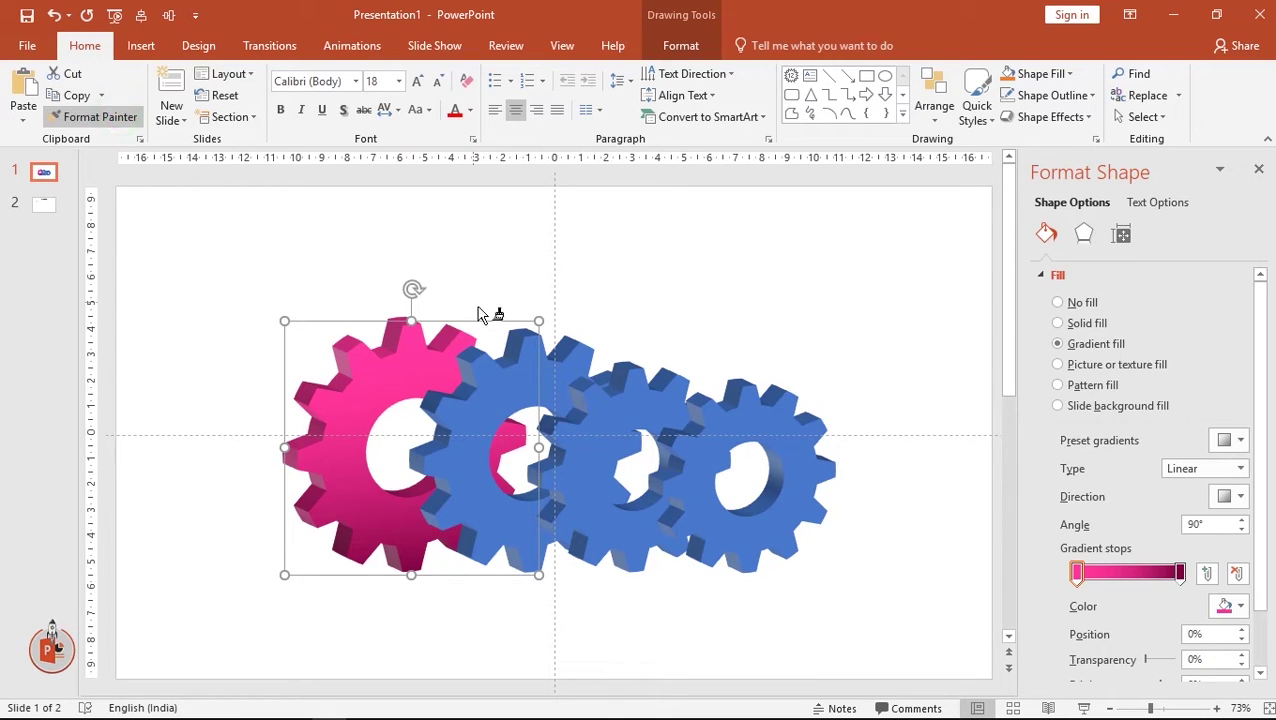
click(492, 387)
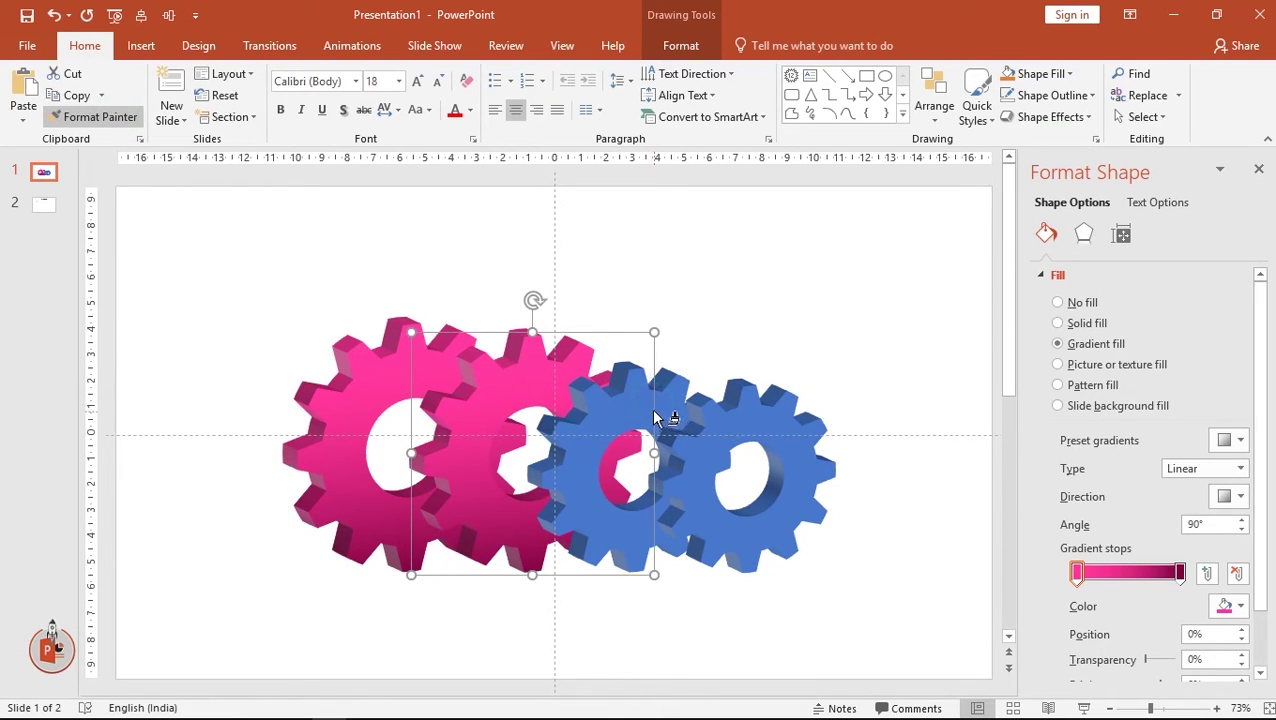
click(698, 418)
click(779, 424)
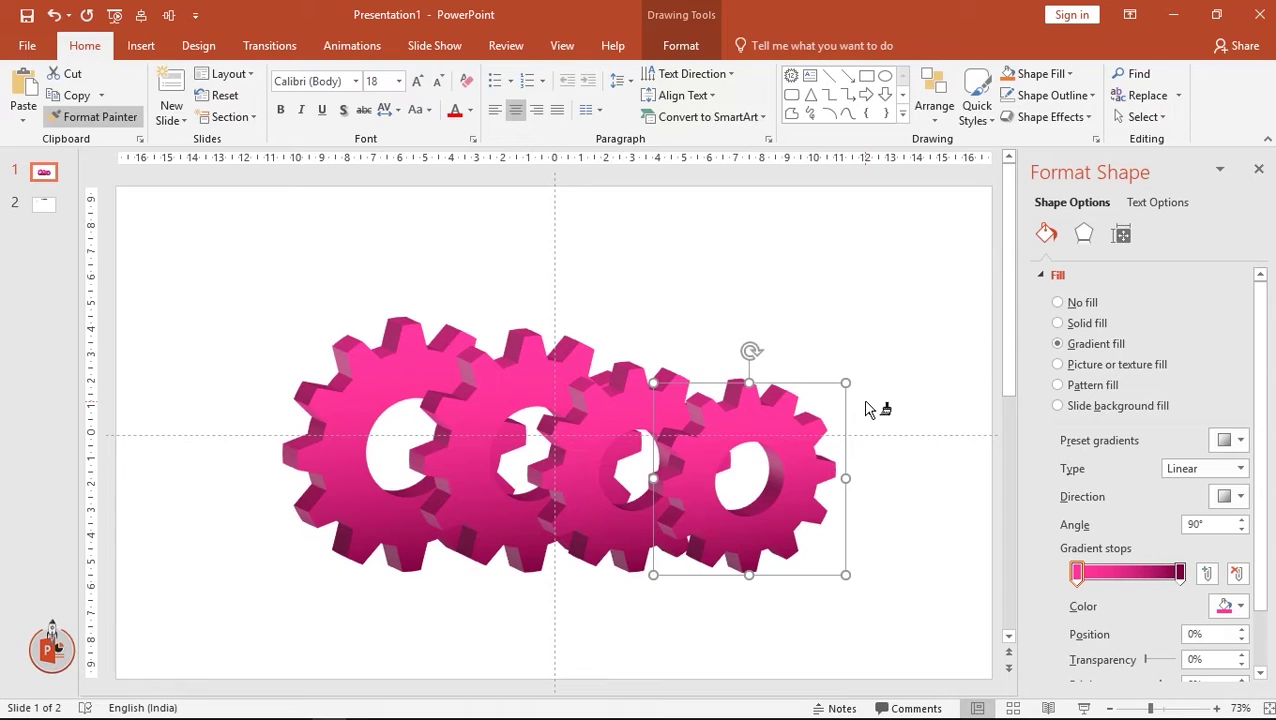
click(865, 408)
click(541, 378)
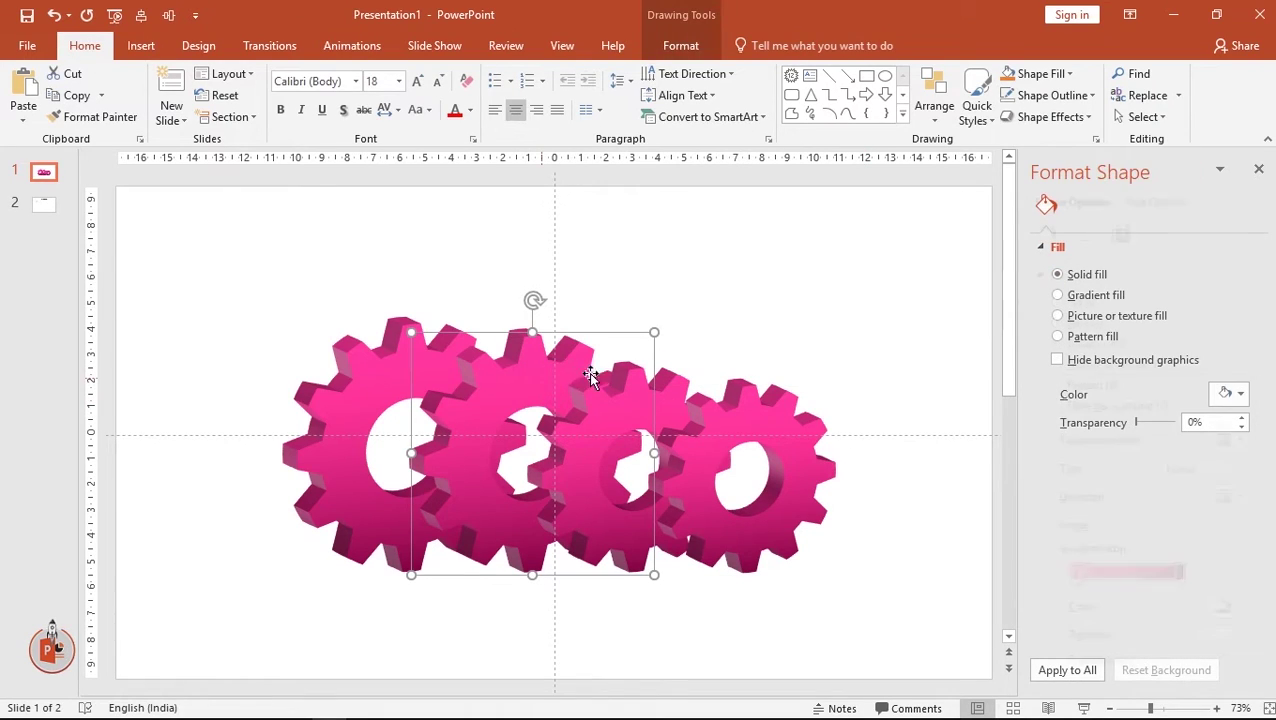
Set the second gear's end gradient stop to dark orange from the colour hexagon
right_click(590, 375)
key(Escape)
click(1180, 572)
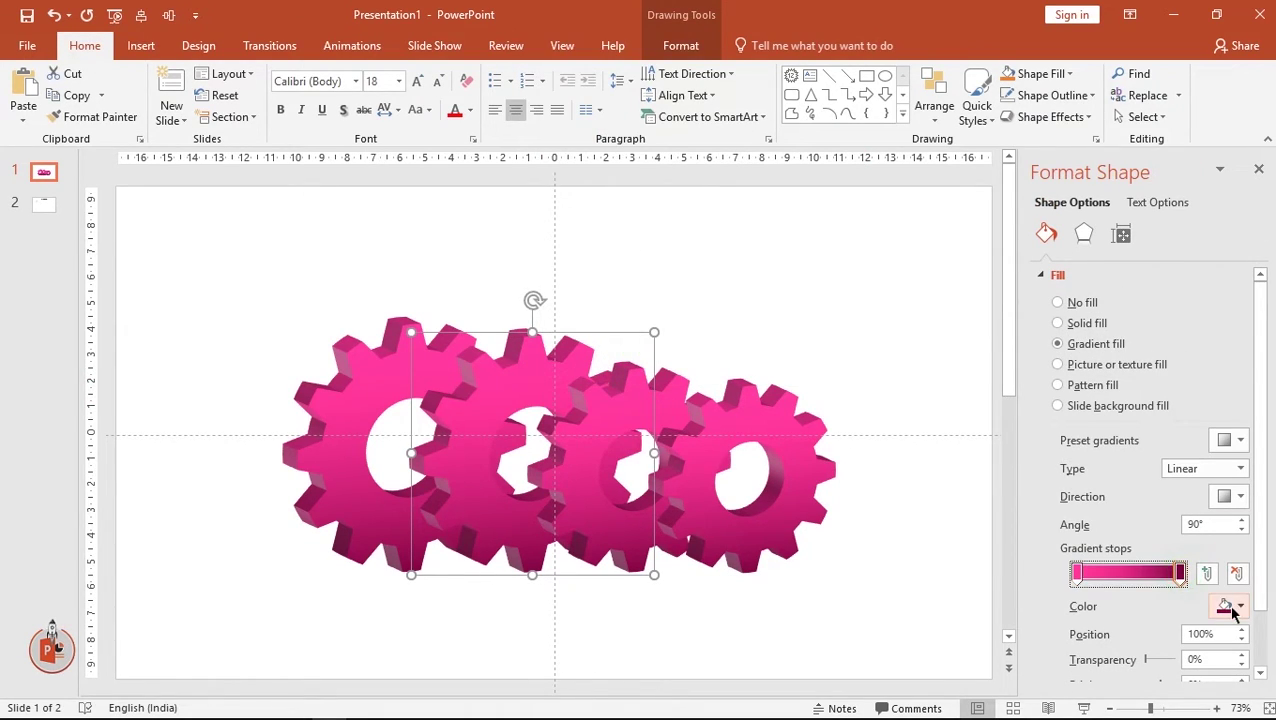
click(1238, 607)
click(1150, 564)
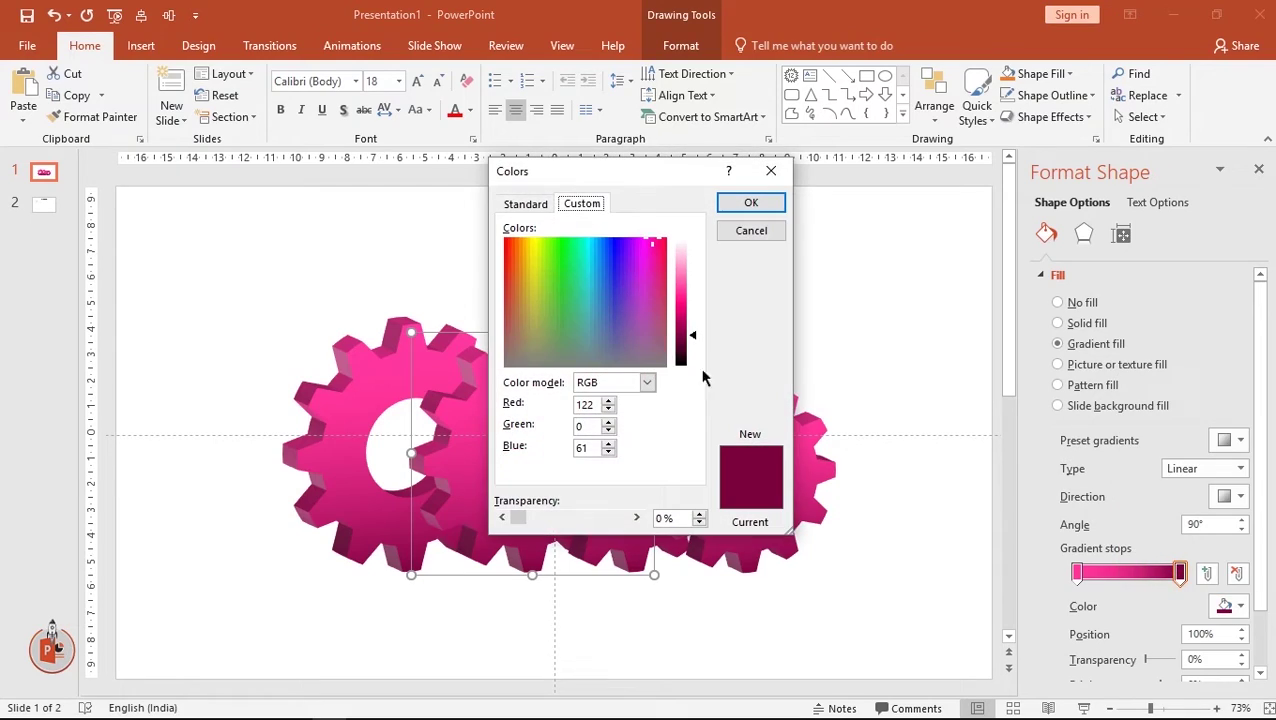
click(528, 205)
click(587, 380)
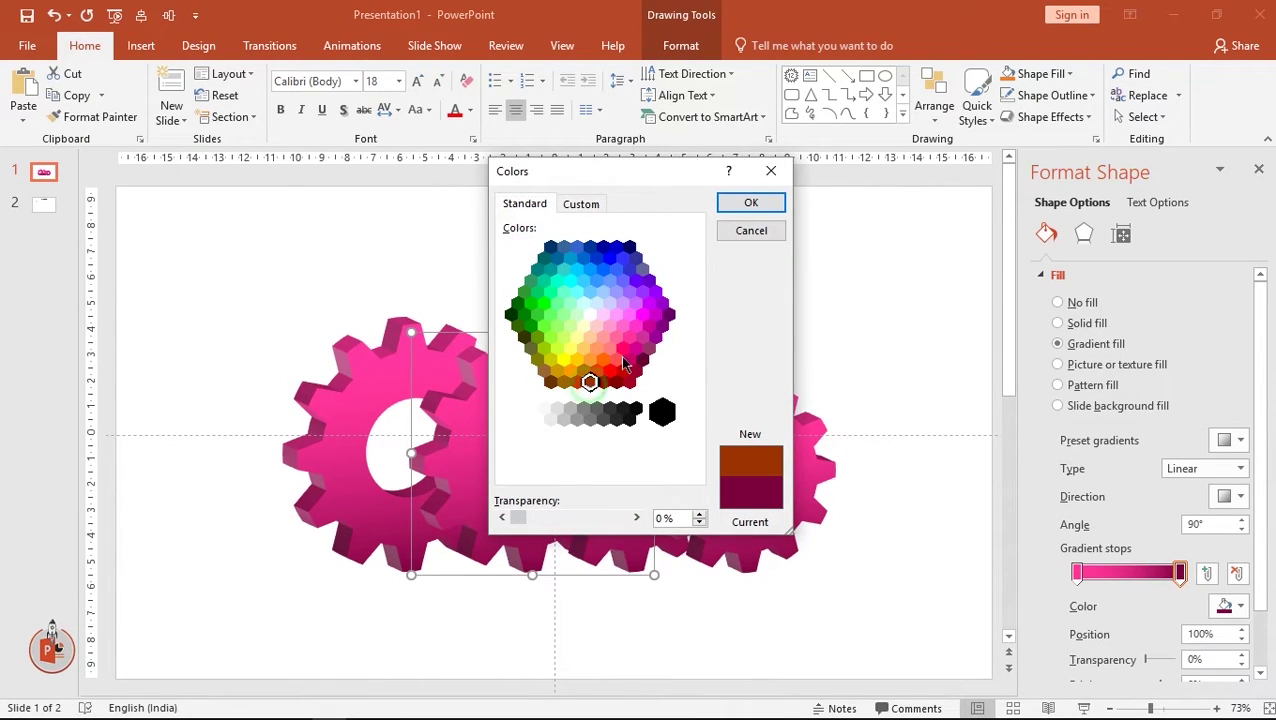
click(750, 204)
Set the second gear's start gradient stop to a lighter orange shade
click(1076, 572)
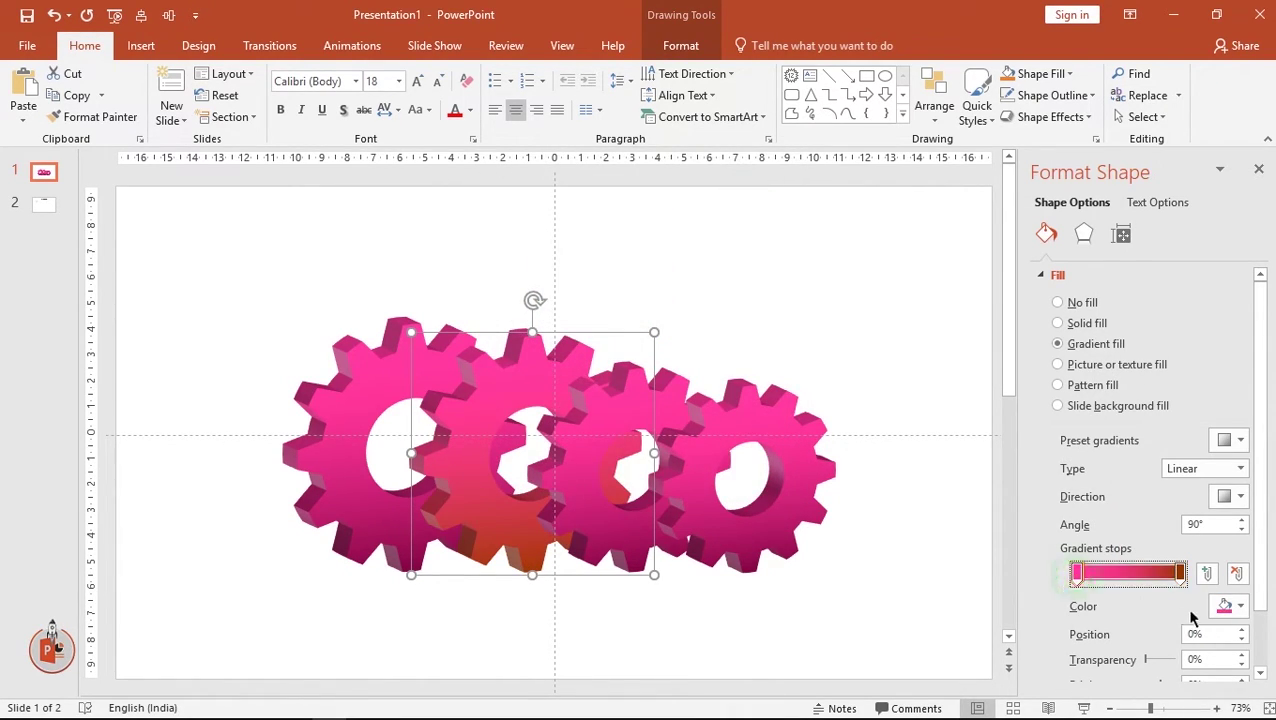
click(1238, 607)
click(1150, 564)
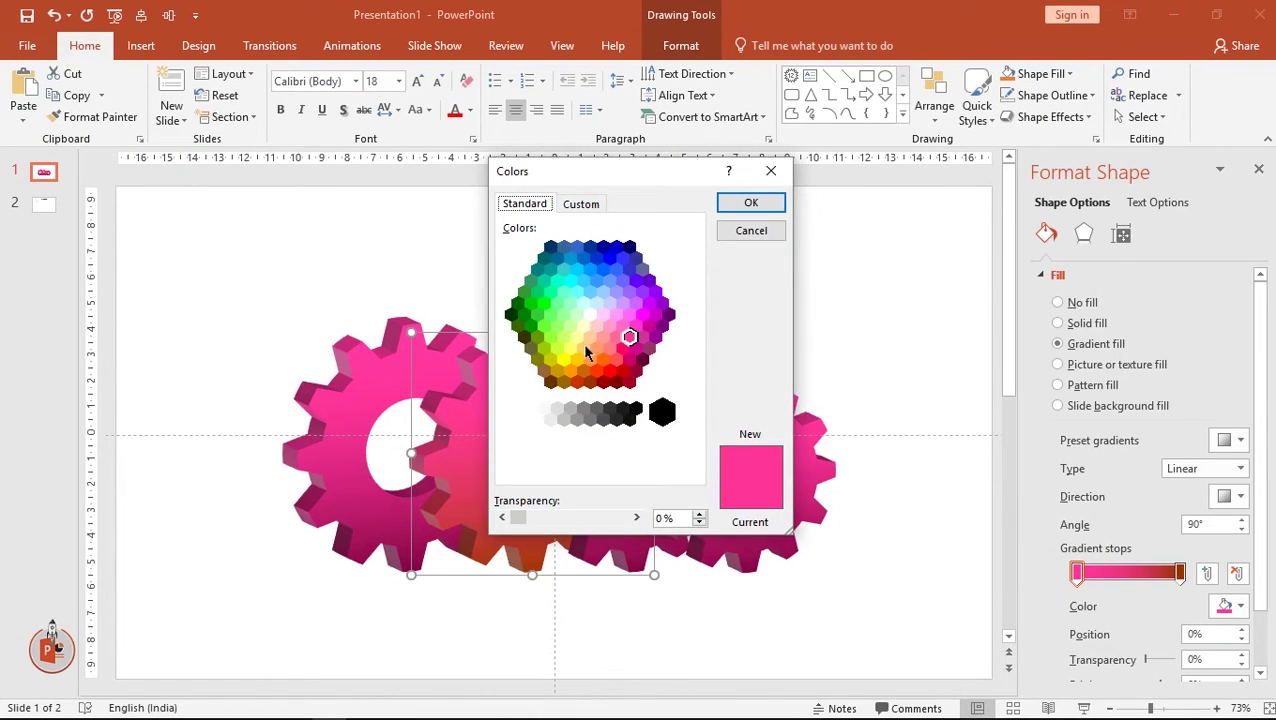
click(575, 375)
click(728, 206)
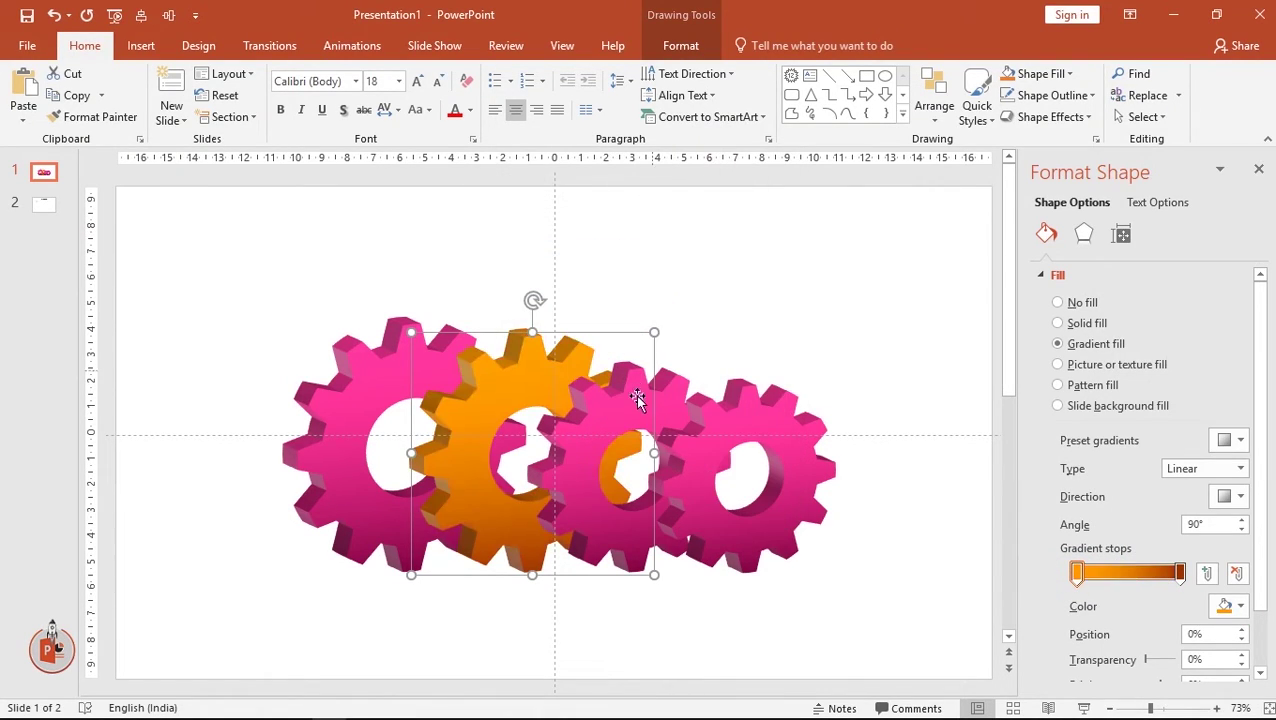
click(606, 402)
Set the third gear's end gradient stop to a dark green
click(1180, 572)
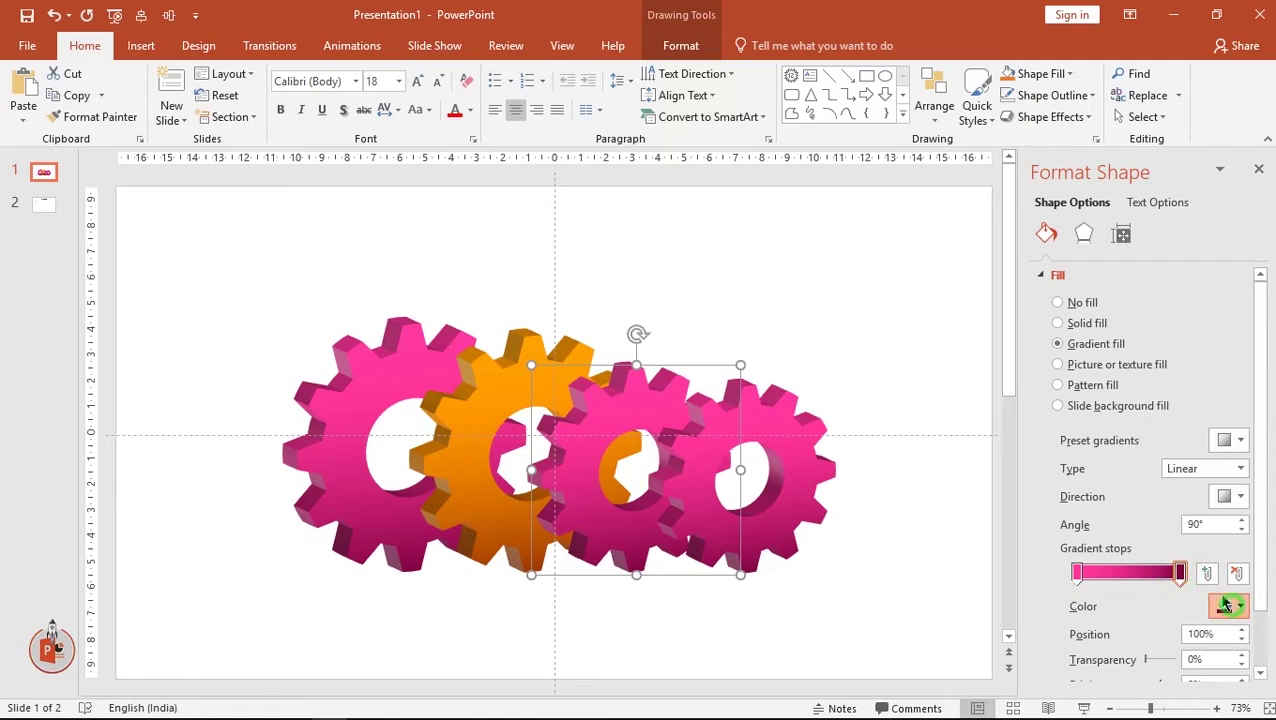
click(1236, 606)
click(1166, 567)
click(535, 208)
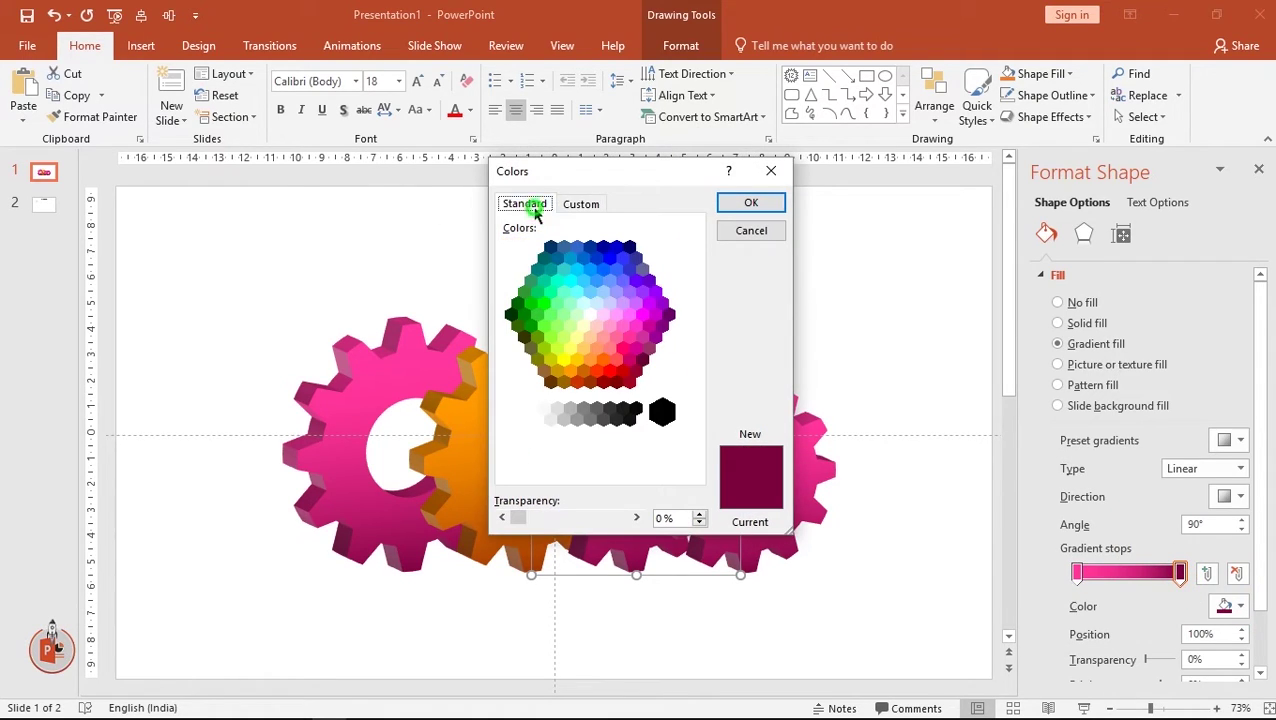
click(524, 338)
click(524, 316)
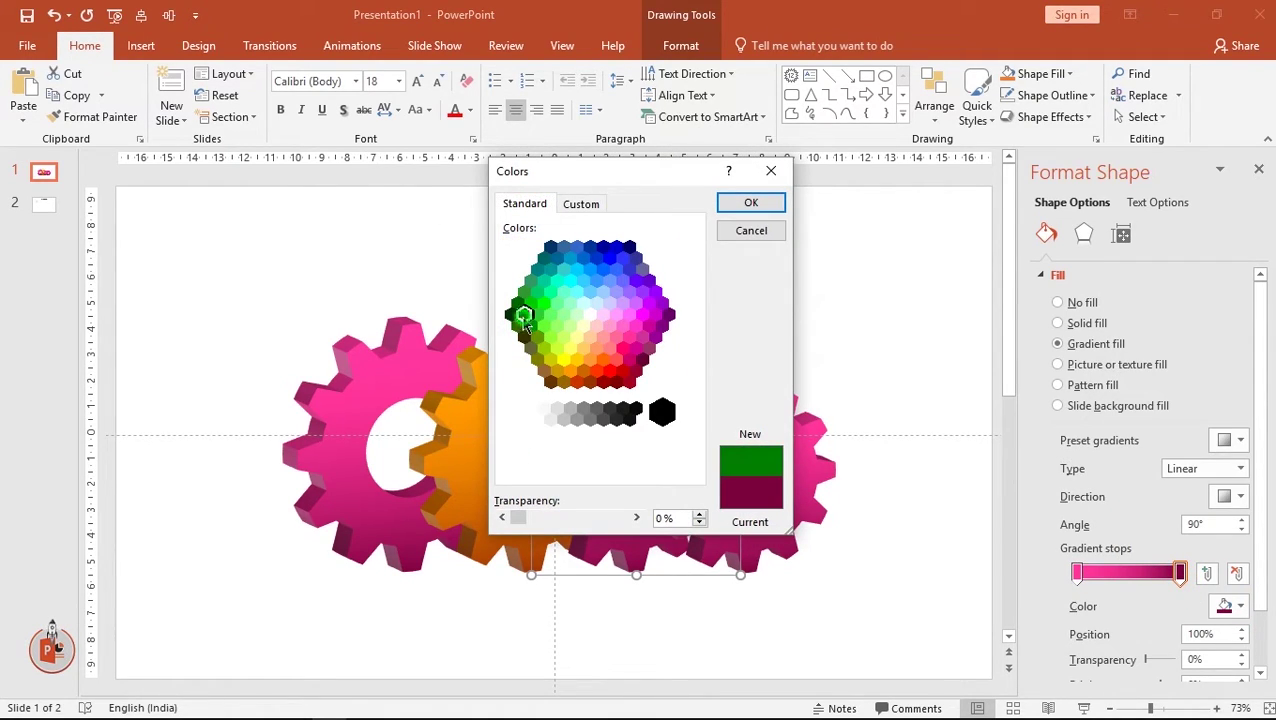
click(516, 303)
click(750, 202)
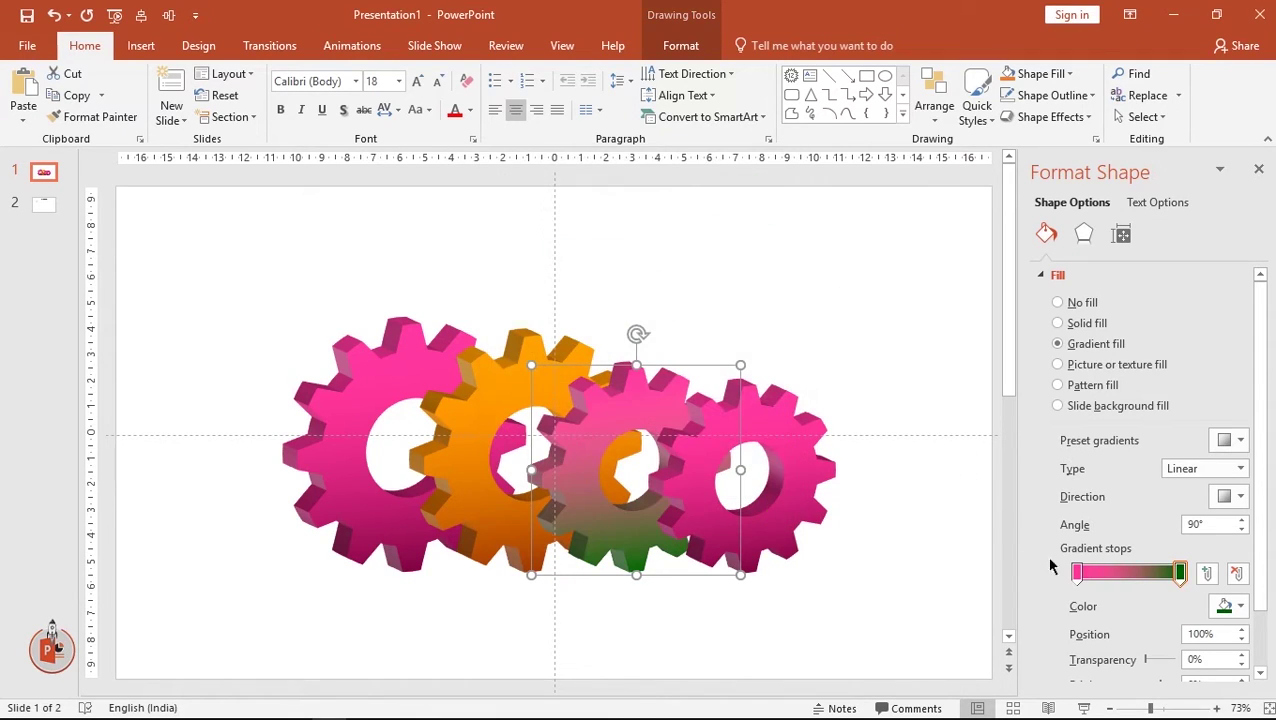
Set the third gear's start gradient stop to bright green
click(1077, 572)
click(1230, 606)
click(1100, 578)
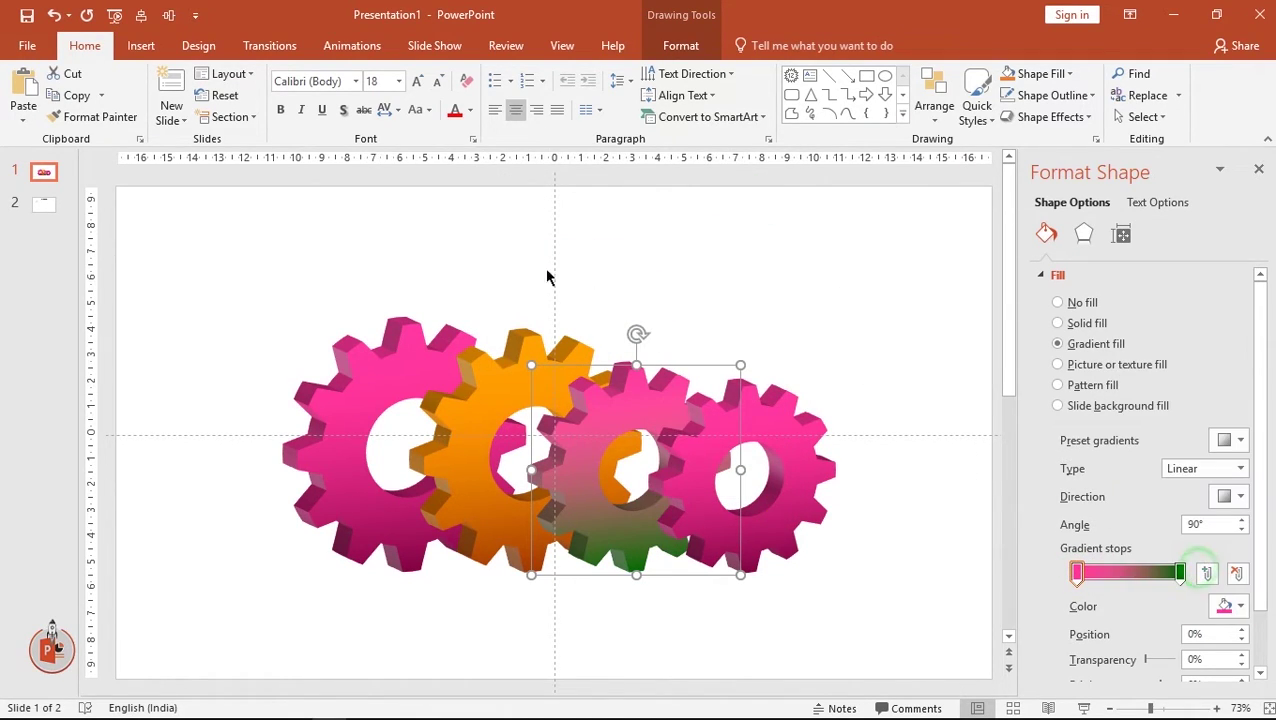
click(537, 312)
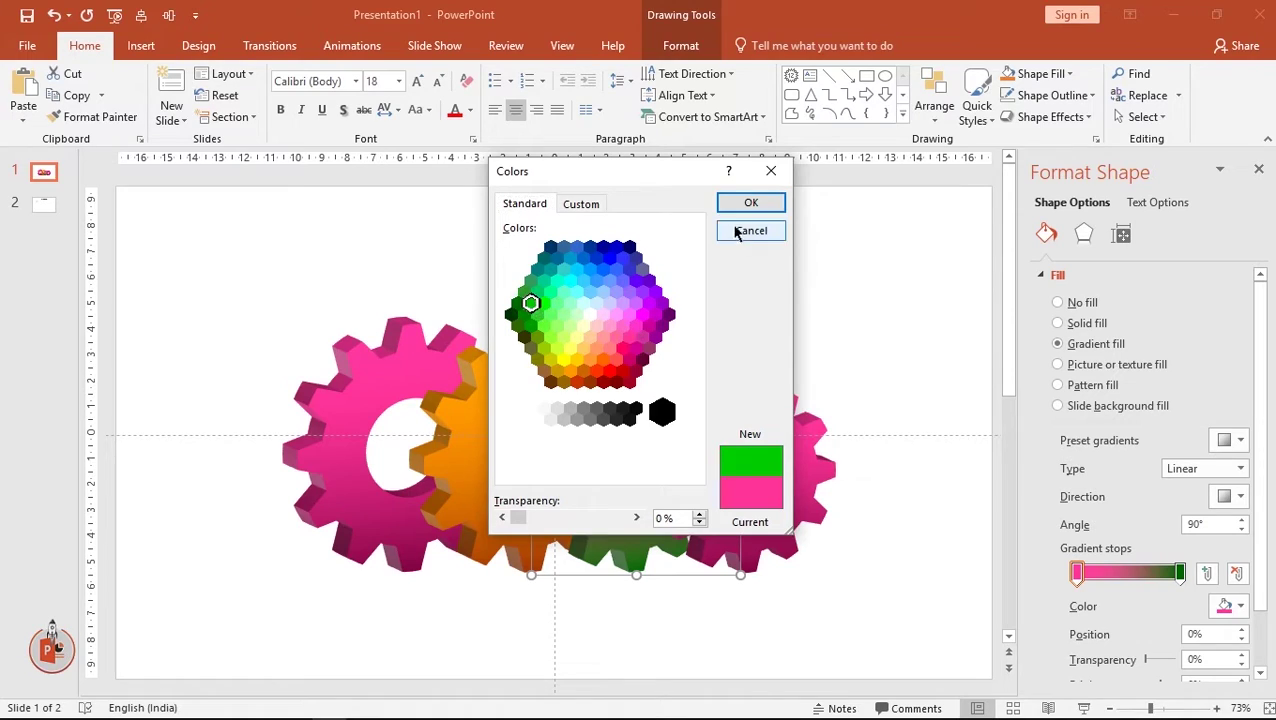
click(750, 202)
Set the fourth gear's end gradient stop to a teal-blue
click(785, 415)
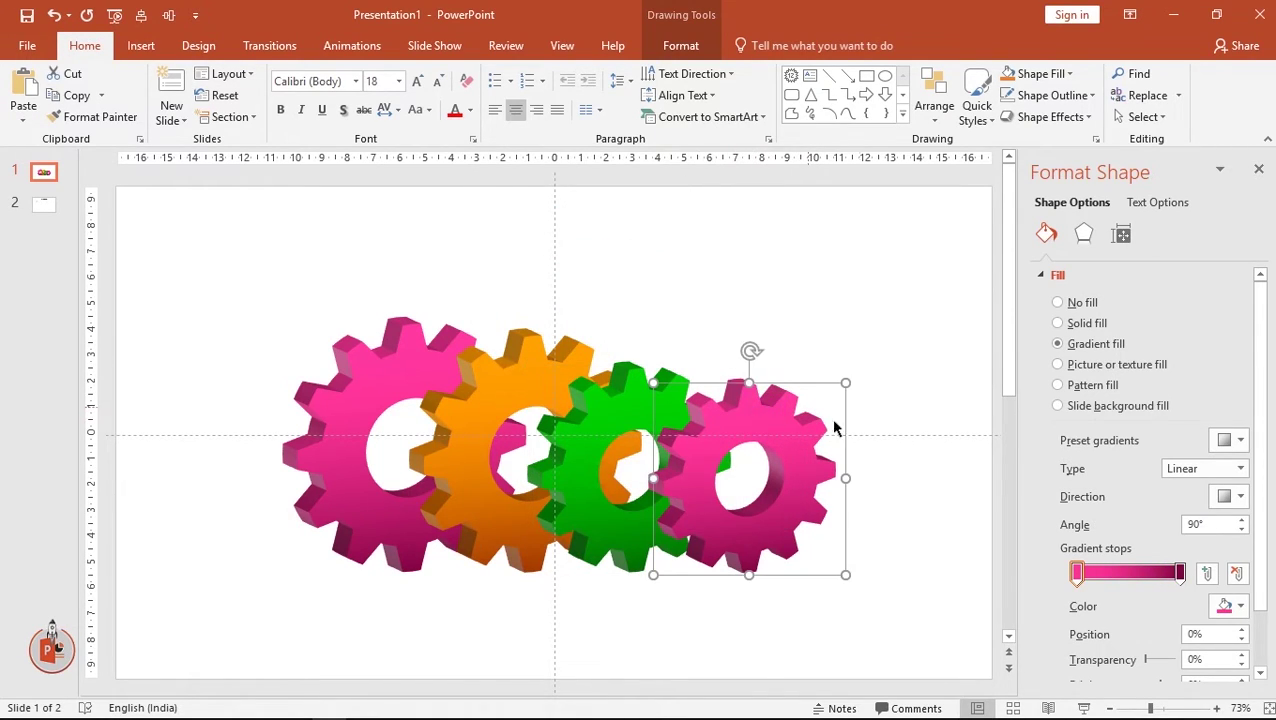
click(1180, 572)
click(1230, 606)
click(1172, 564)
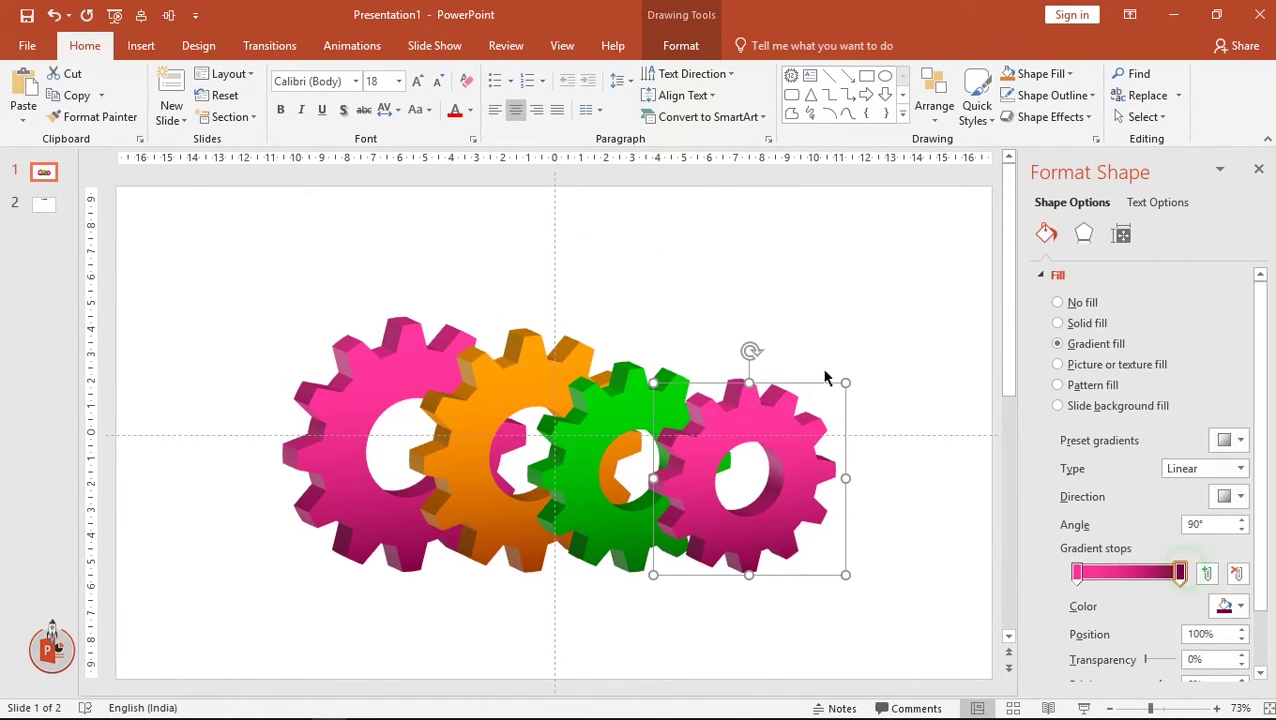
click(524, 203)
click(557, 259)
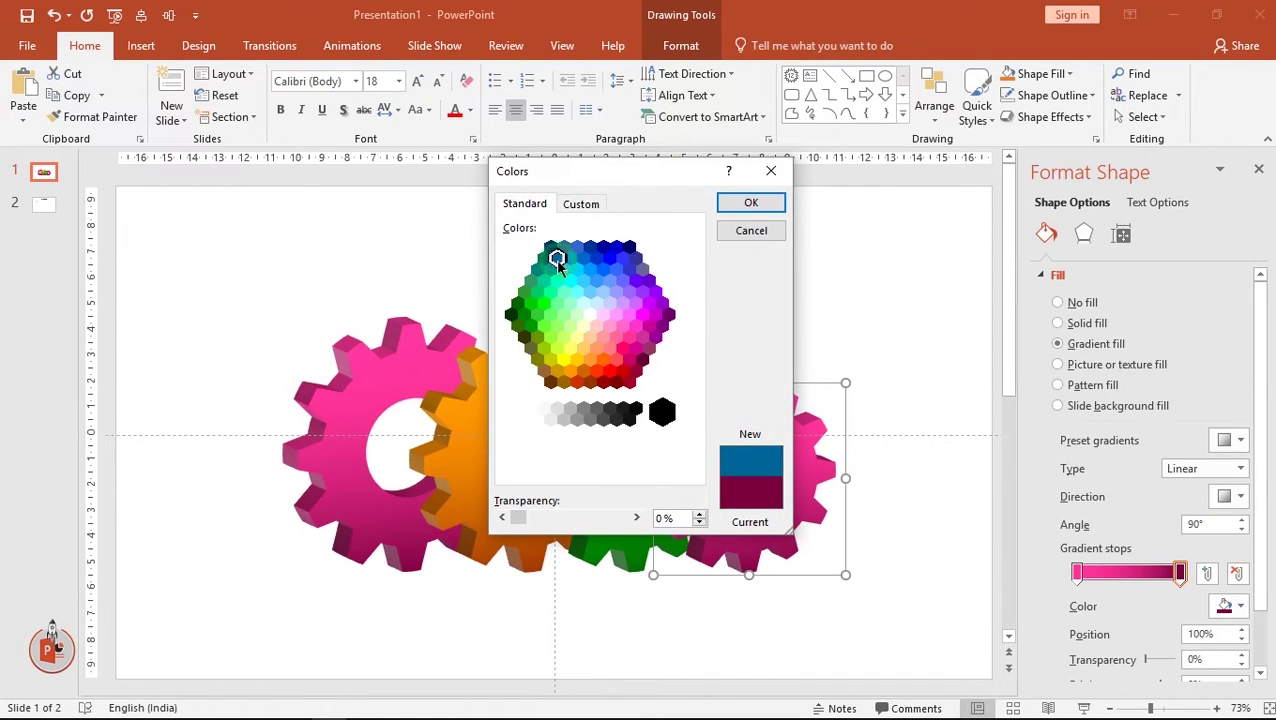
click(545, 259)
click(557, 259)
click(745, 205)
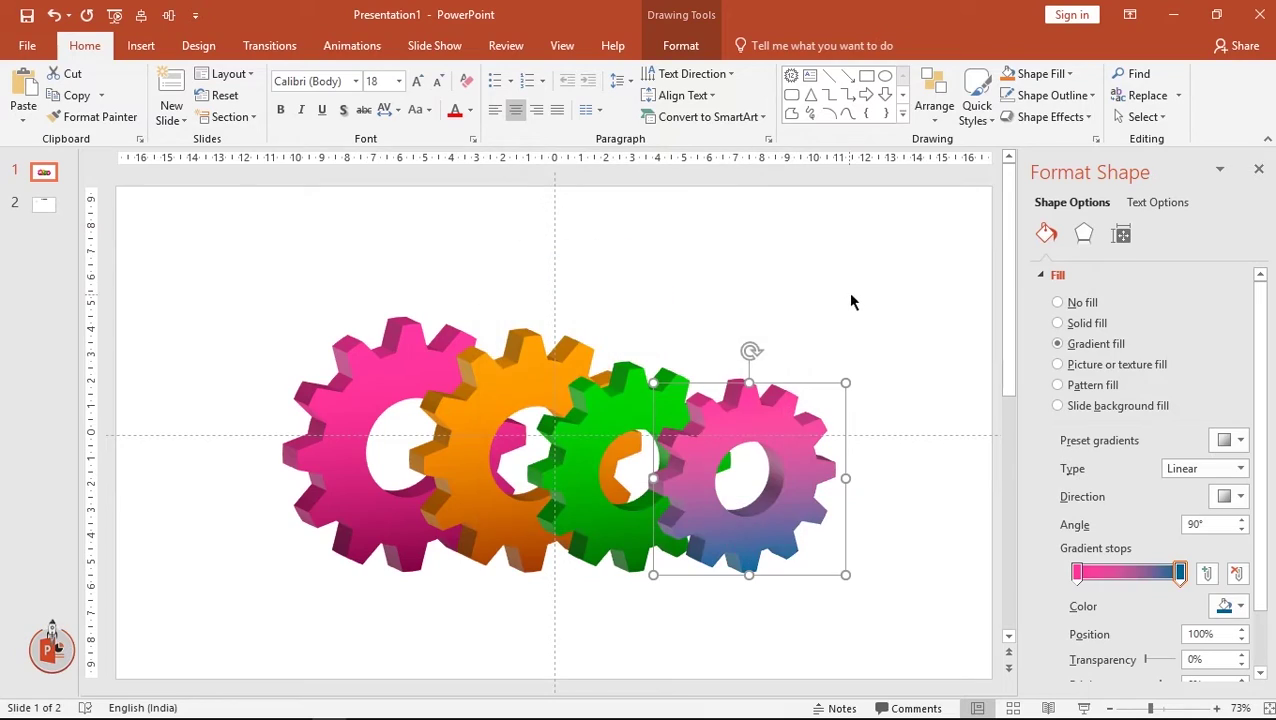
Set the fourth gear's start gradient stop to light blue and close the Format Shape pane
click(1078, 574)
click(1230, 606)
click(1150, 566)
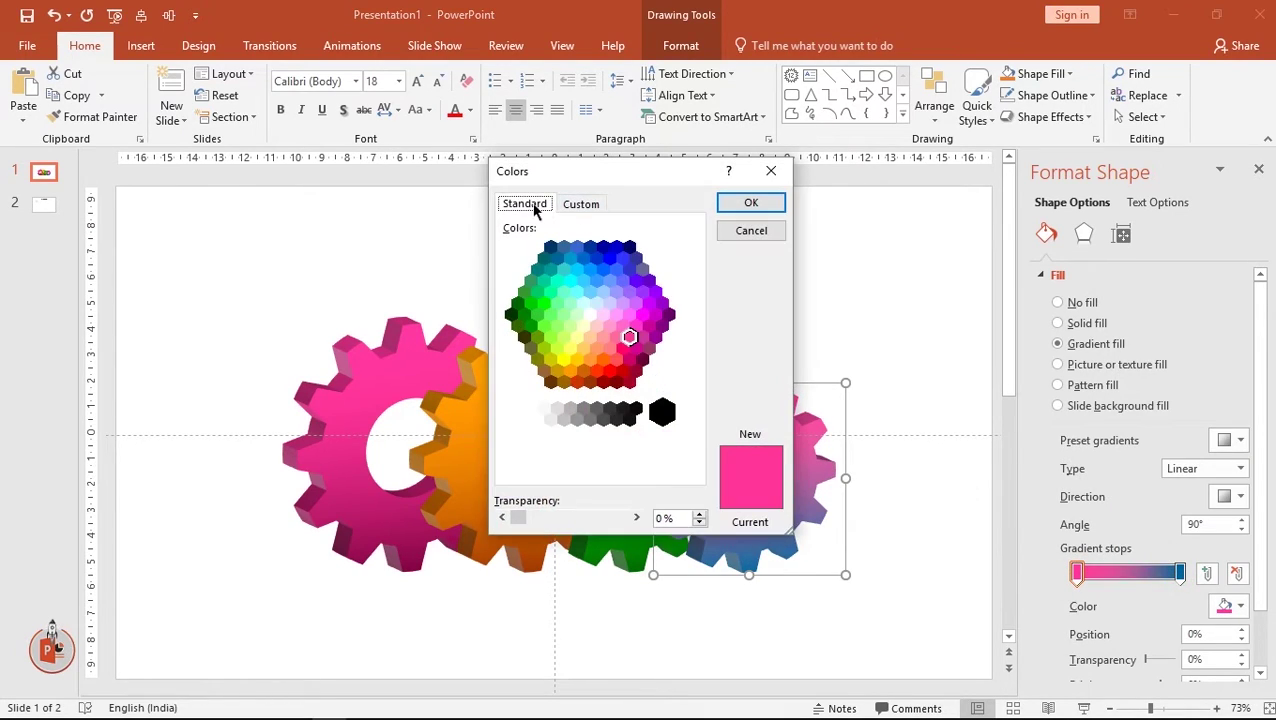
click(585, 280)
click(750, 203)
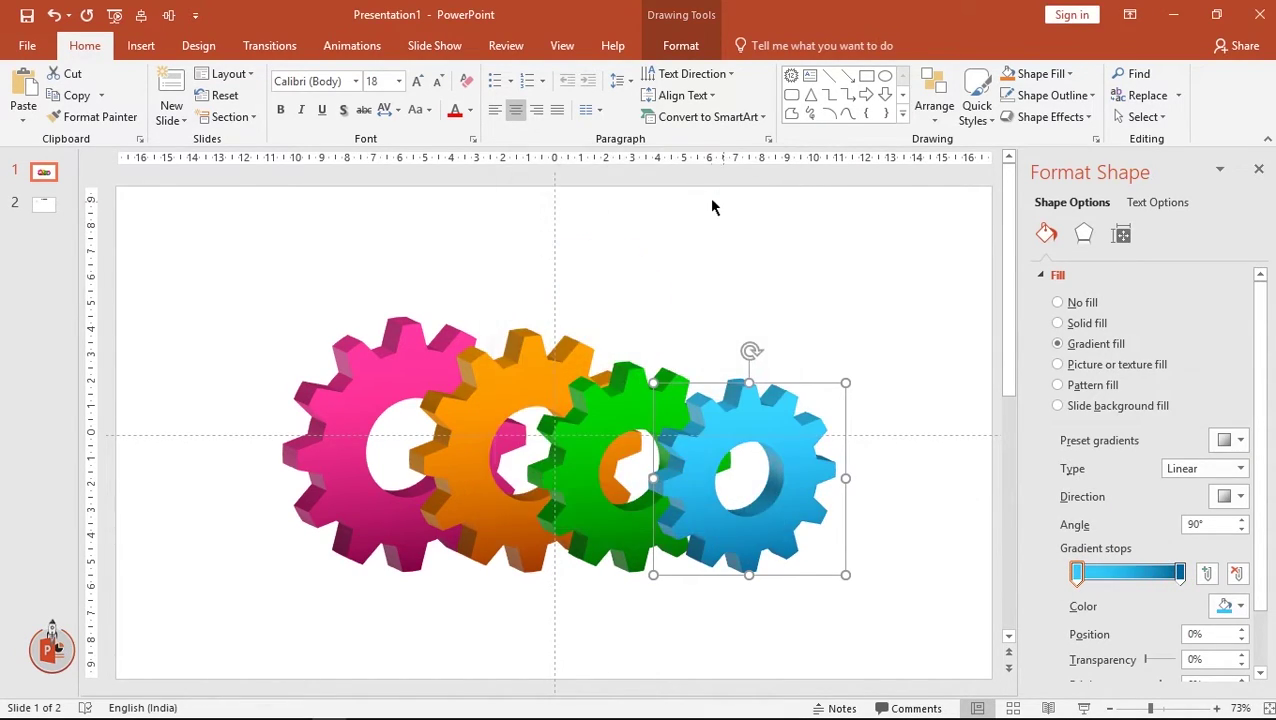
click(1259, 168)
click(1086, 385)
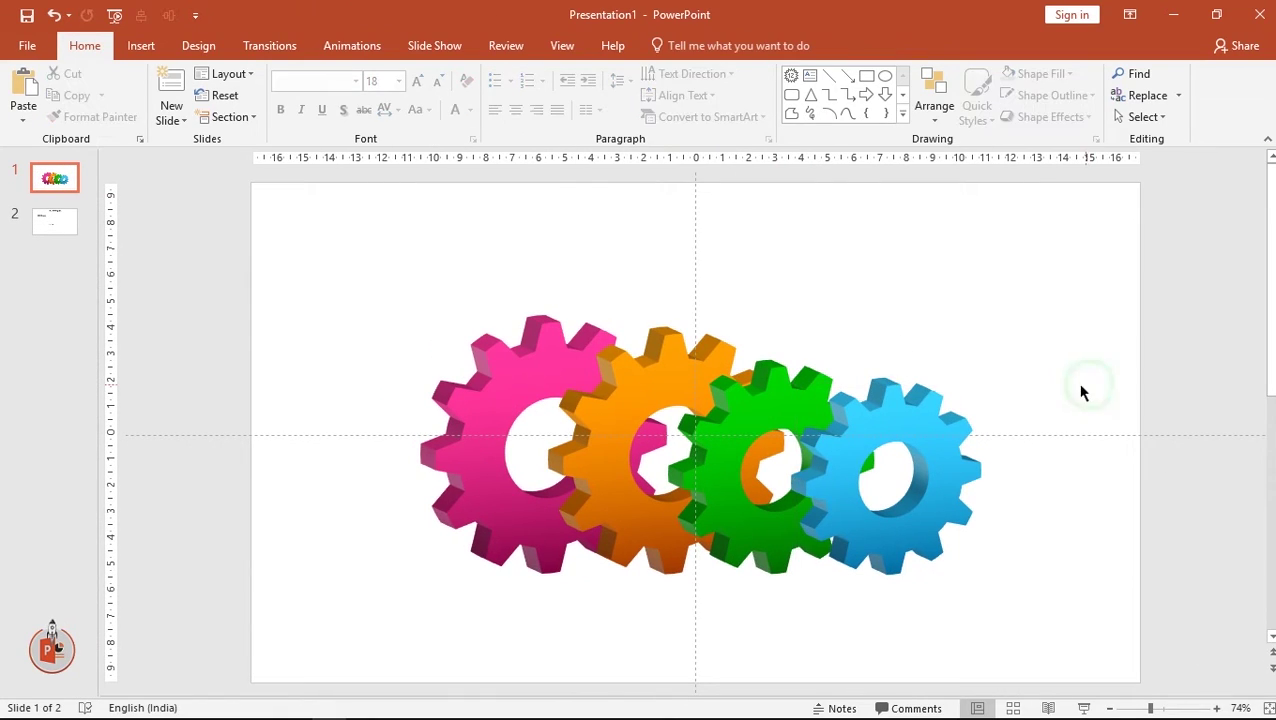
Fill the slide background with a grey radial preset gradient
right_click(417, 219)
click(475, 370)
click(1080, 295)
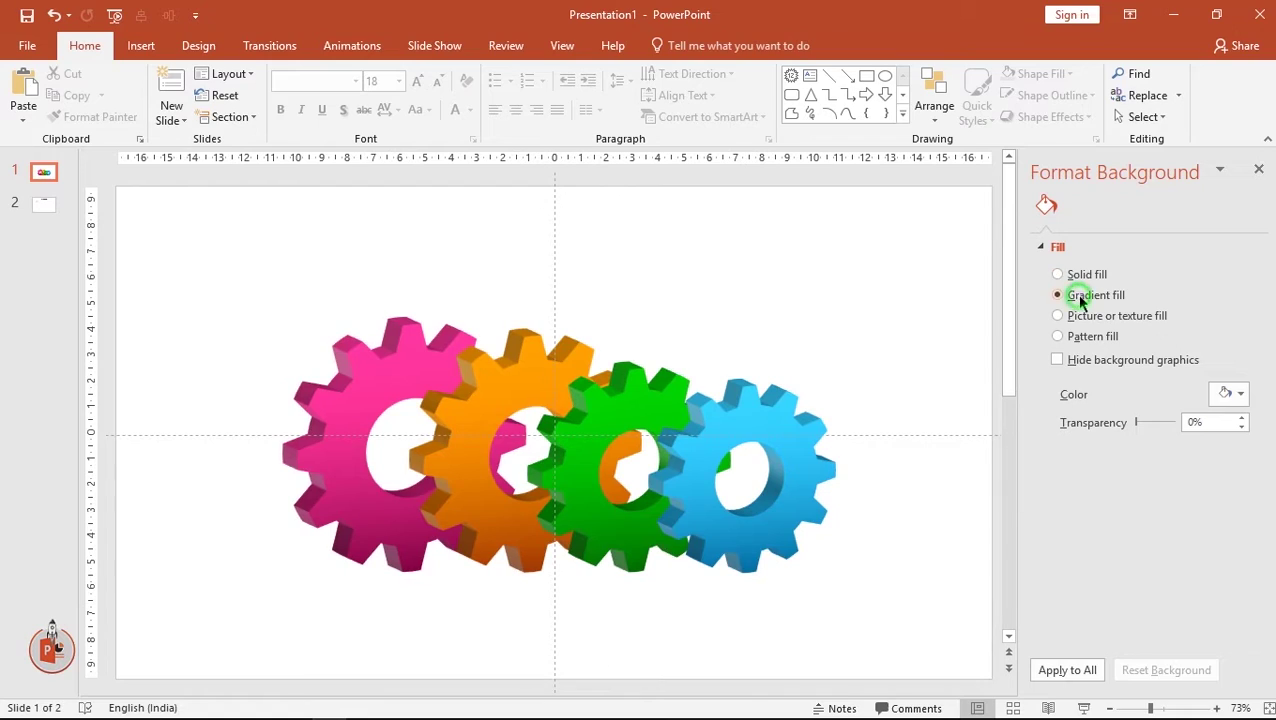
click(1229, 394)
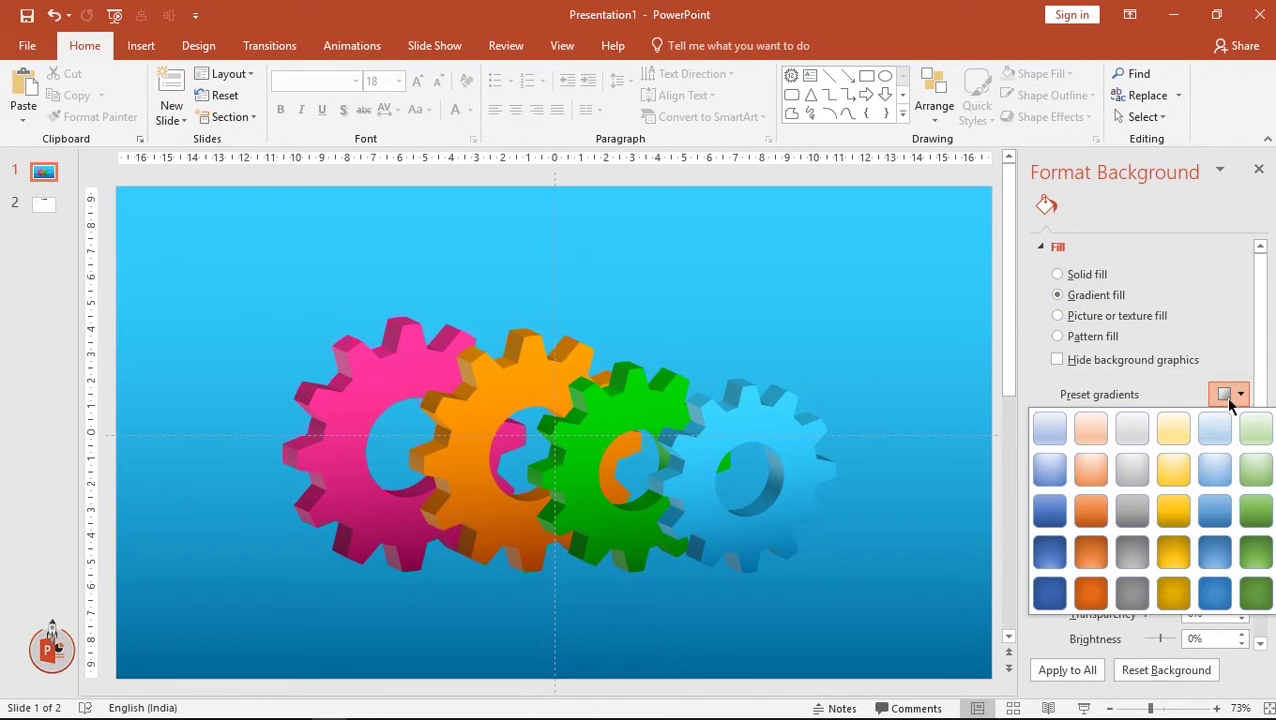
click(1133, 511)
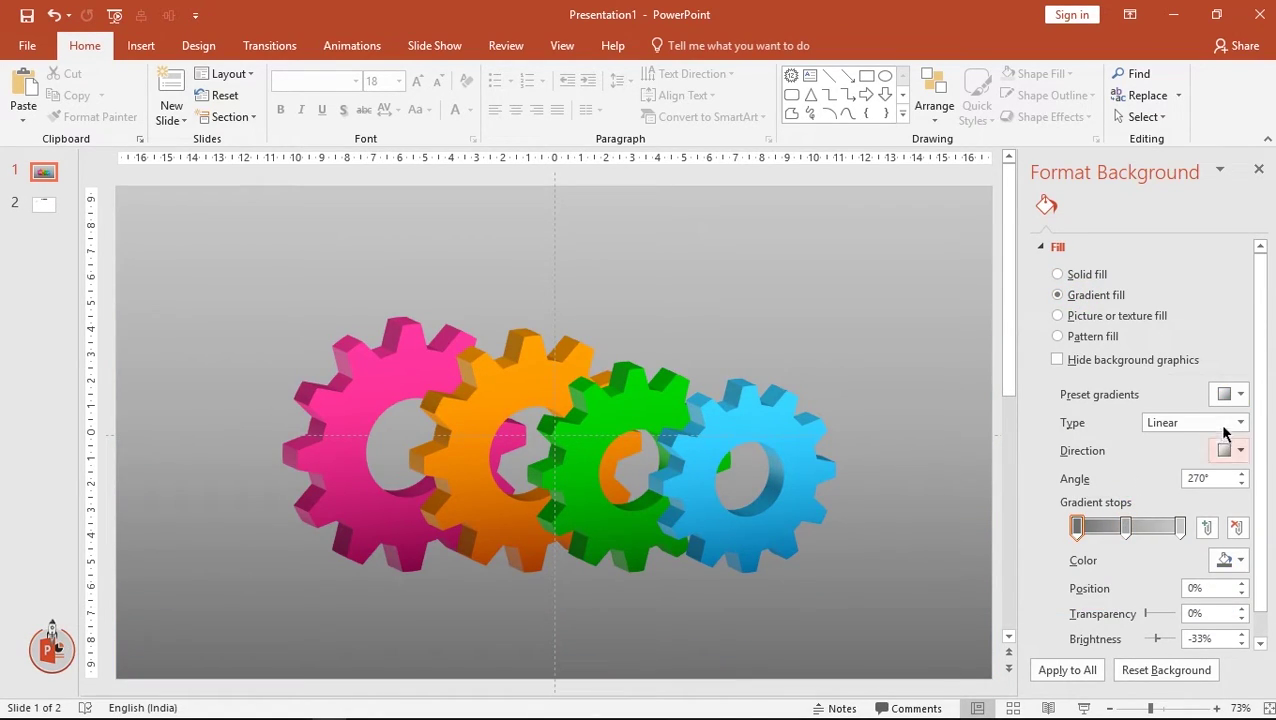
click(1229, 394)
click(1128, 472)
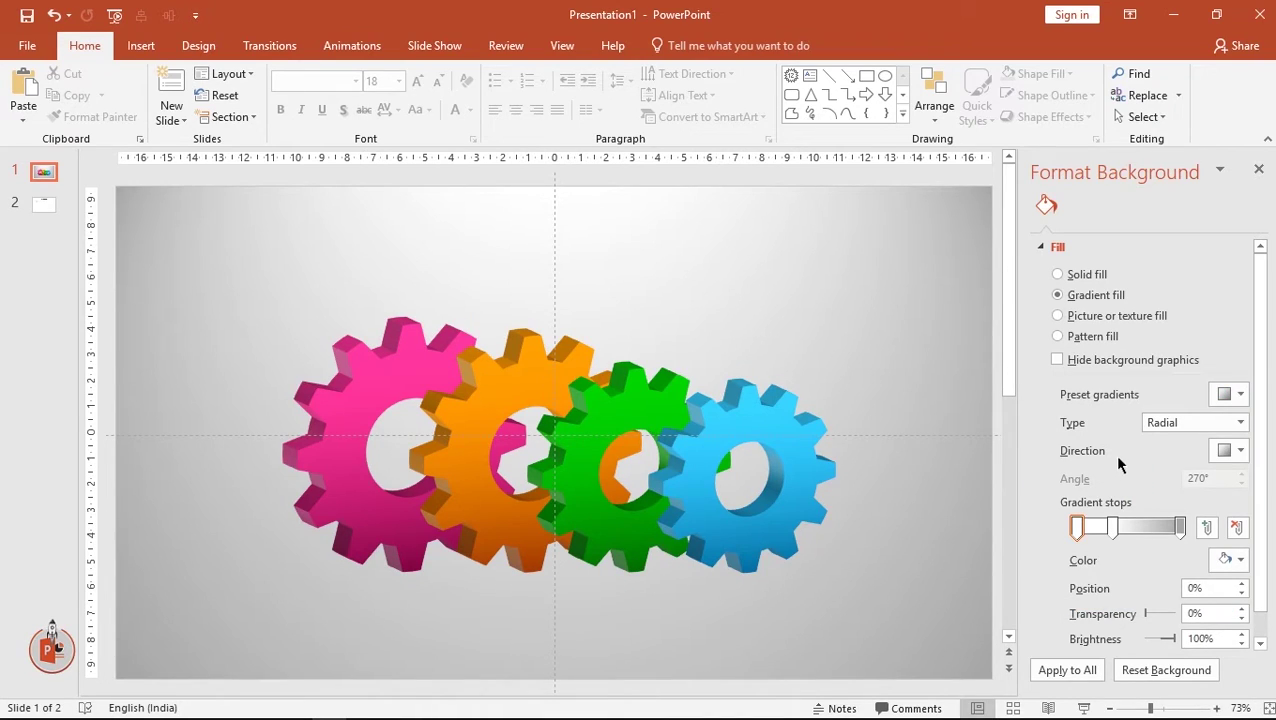
Adjust the background gradient stops, moving the first to about 37% and adding one near 61%
drag(1118, 538, 1135, 540)
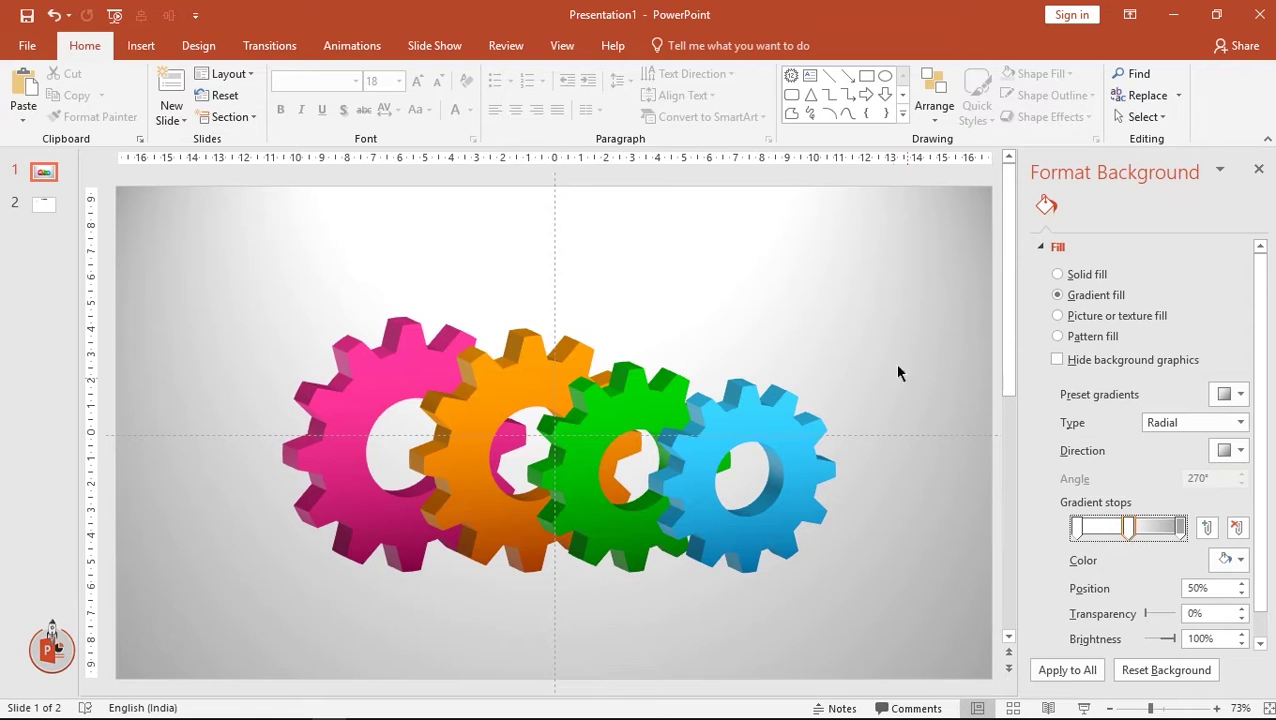
drag(1127, 531, 1116, 531)
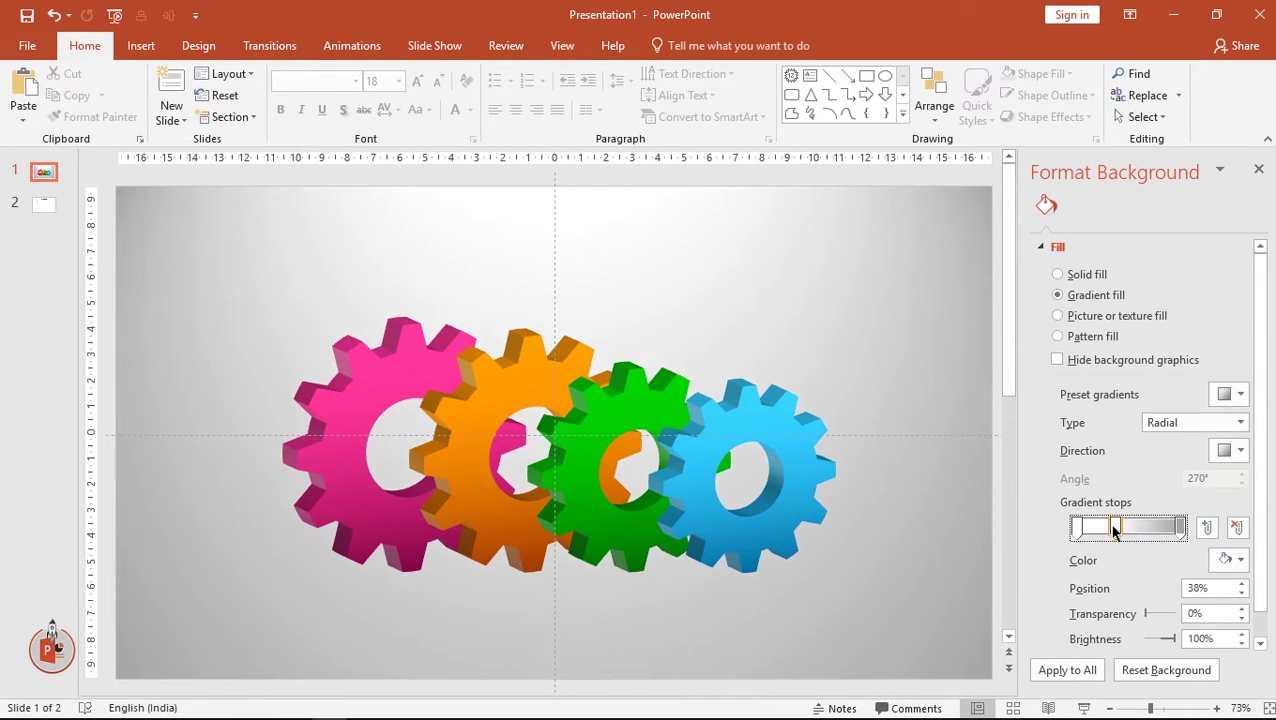
click(1233, 532)
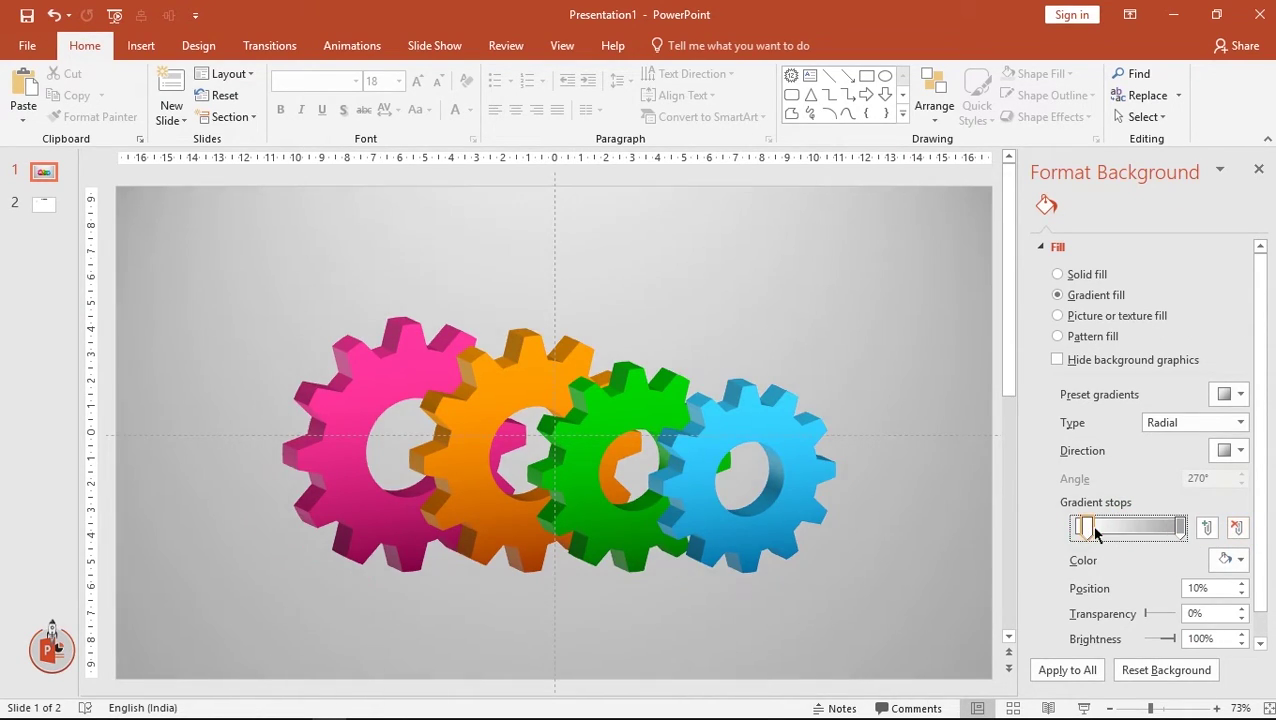
drag(1078, 530, 1123, 533)
click(1141, 528)
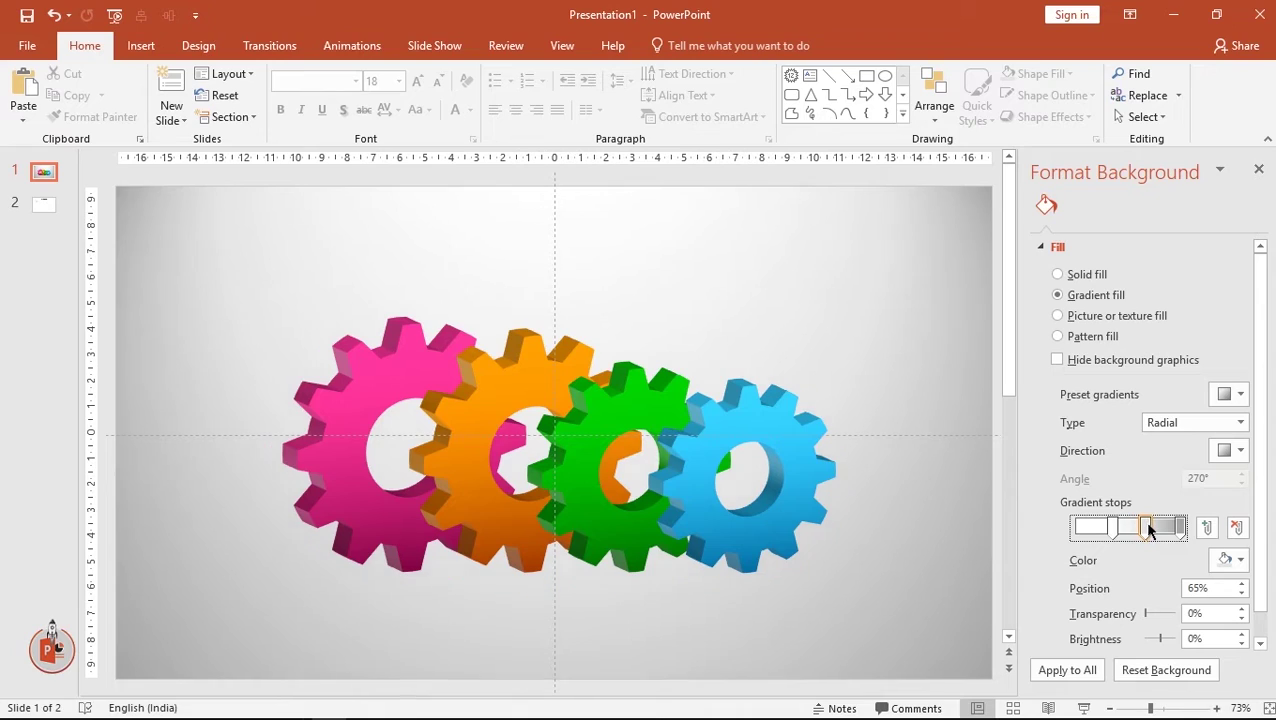
click(1259, 169)
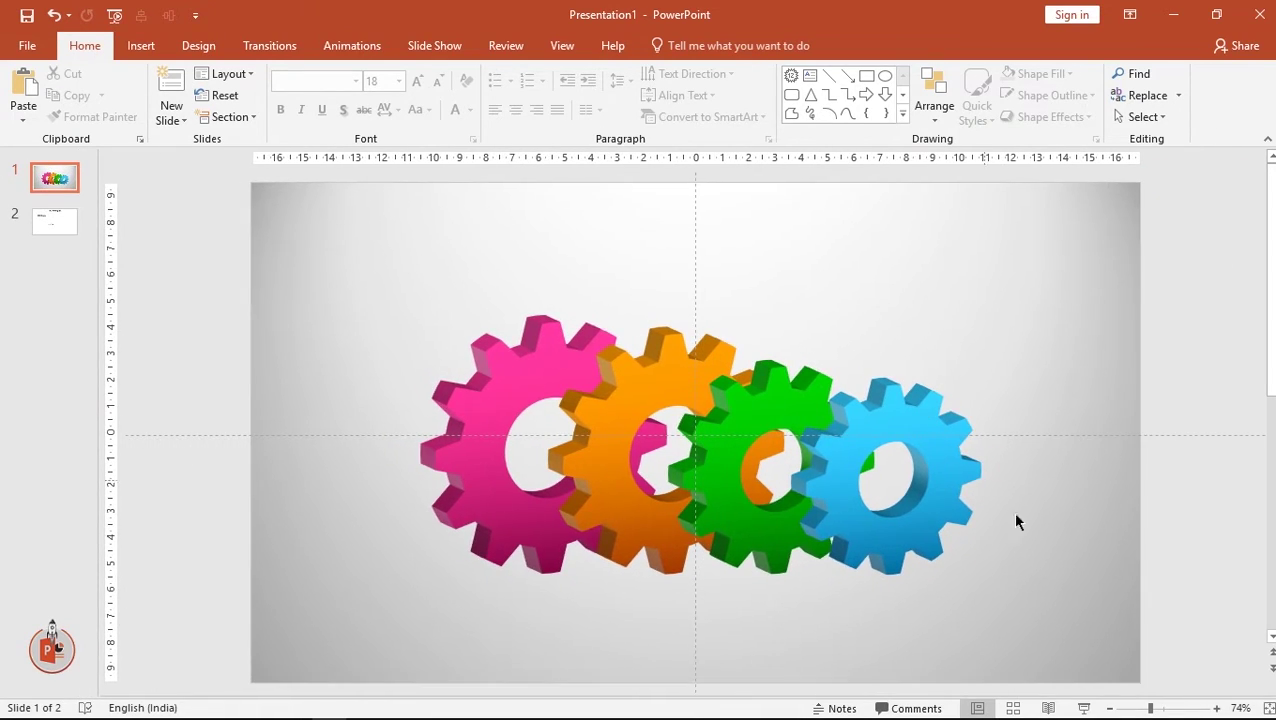
Hide the slide guides and select all four gears
click(562, 45)
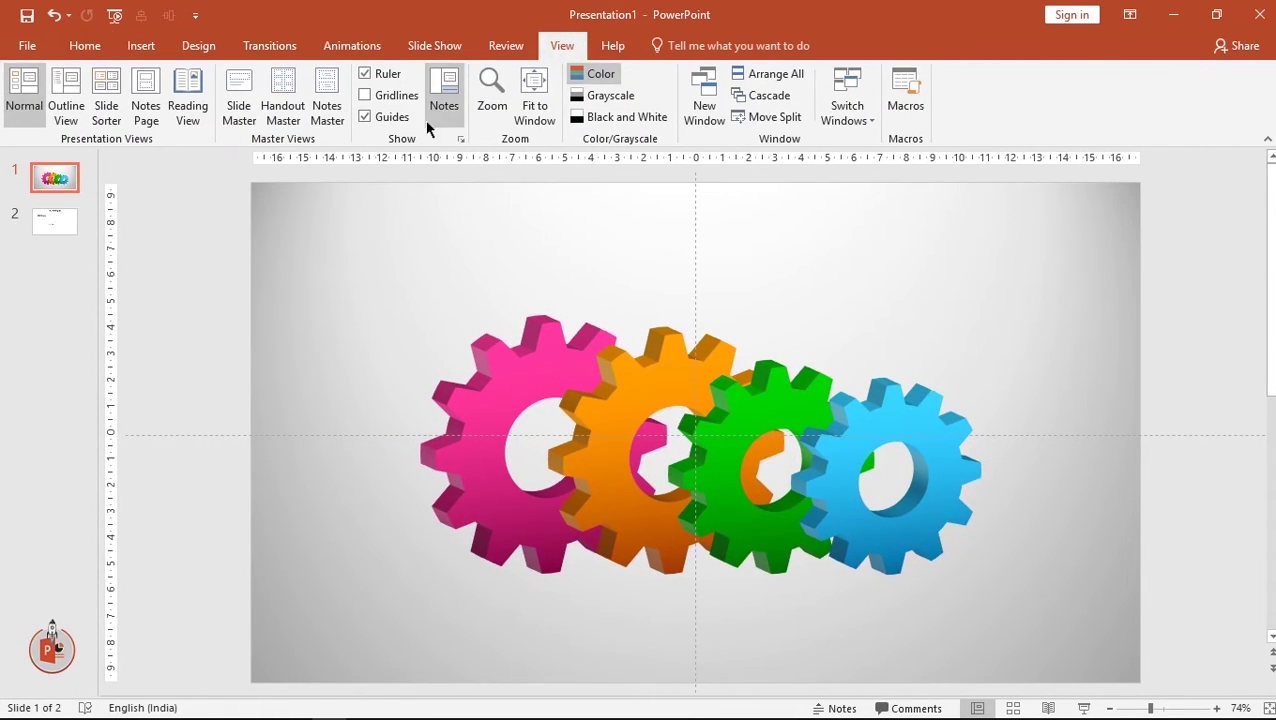
click(365, 116)
click(572, 402)
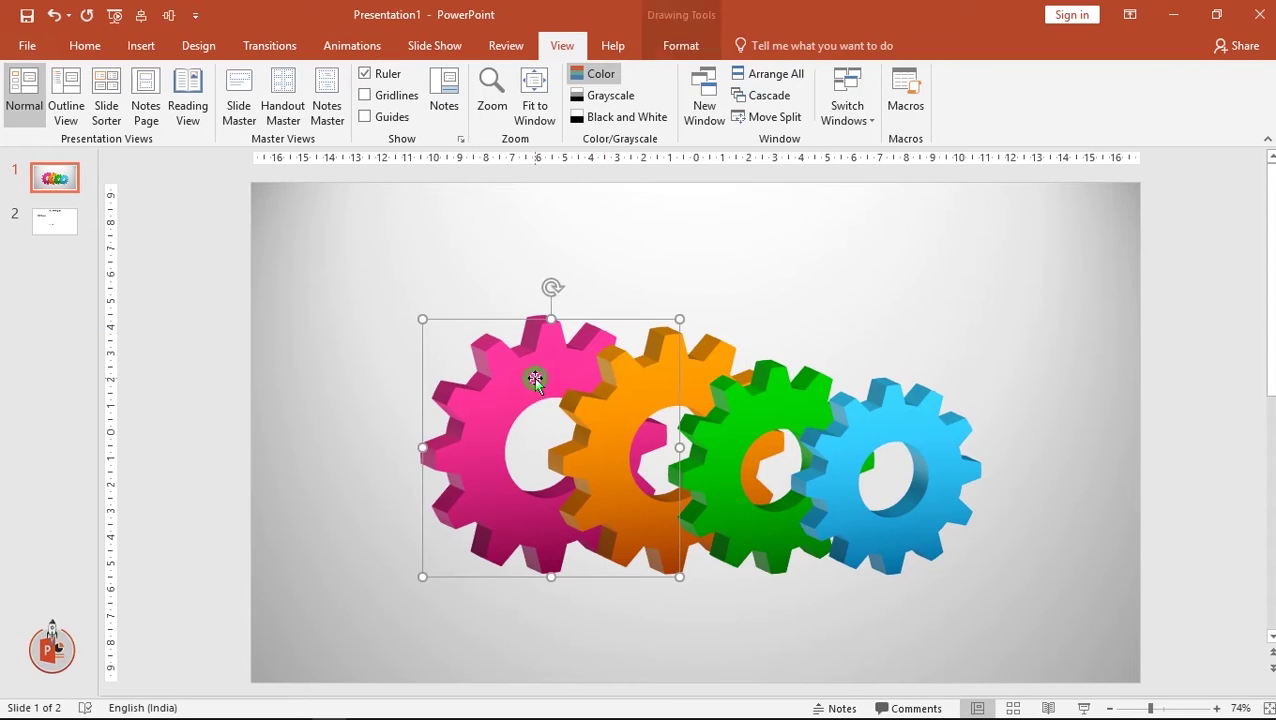
shift+click(630, 402)
shift+click(800, 408)
shift+click(901, 410)
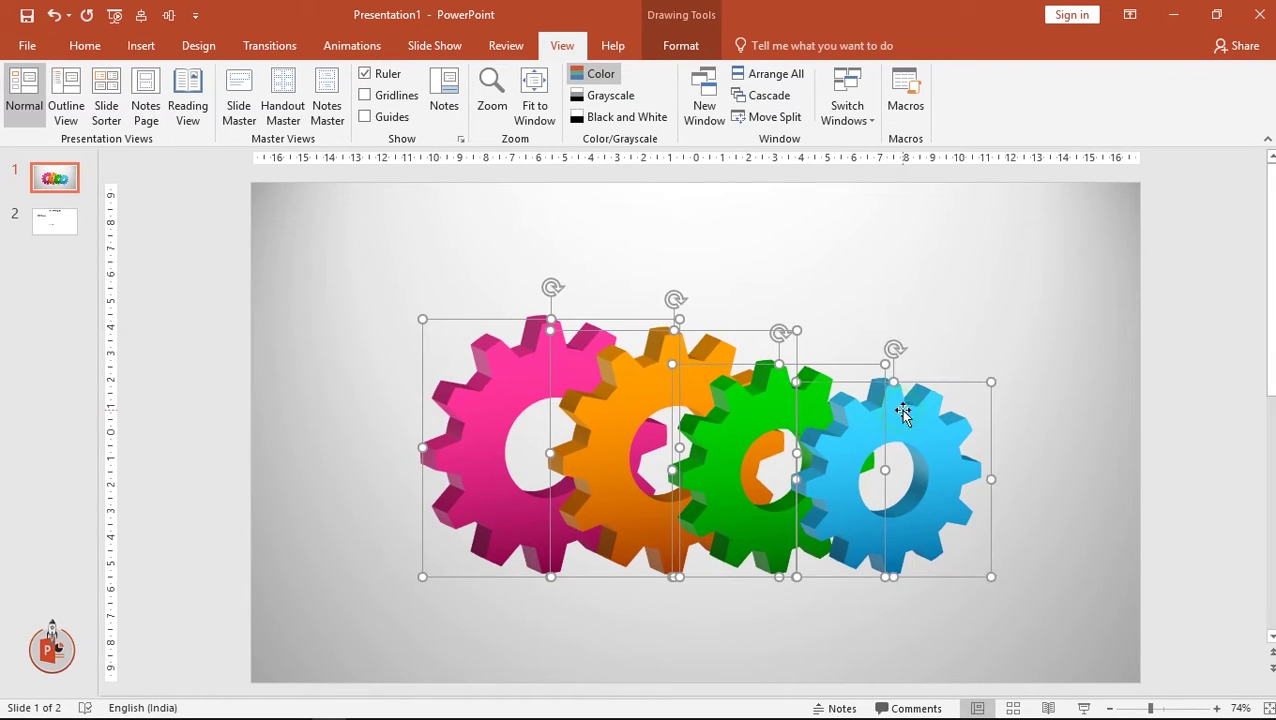
Apply a tight reflection preset to the four selected gears
right_click(903, 411)
click(957, 681)
click(1083, 234)
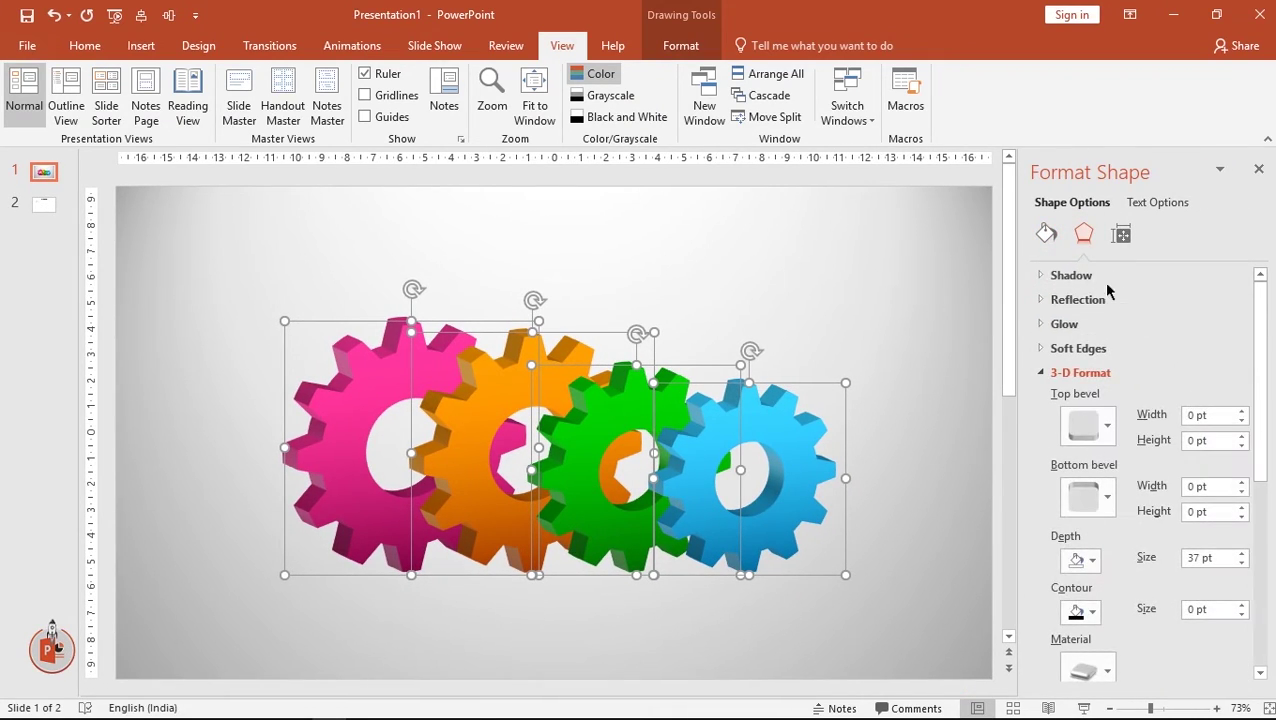
click(1077, 276)
click(1080, 276)
click(1077, 300)
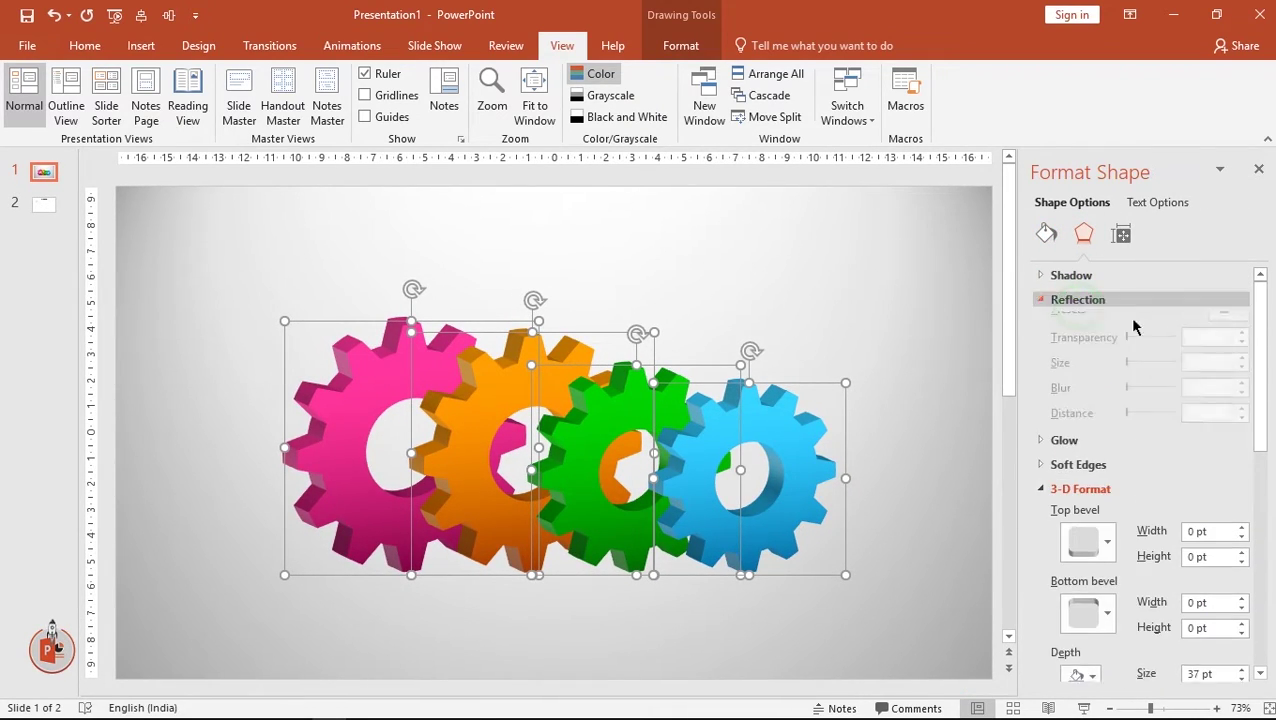
click(1230, 324)
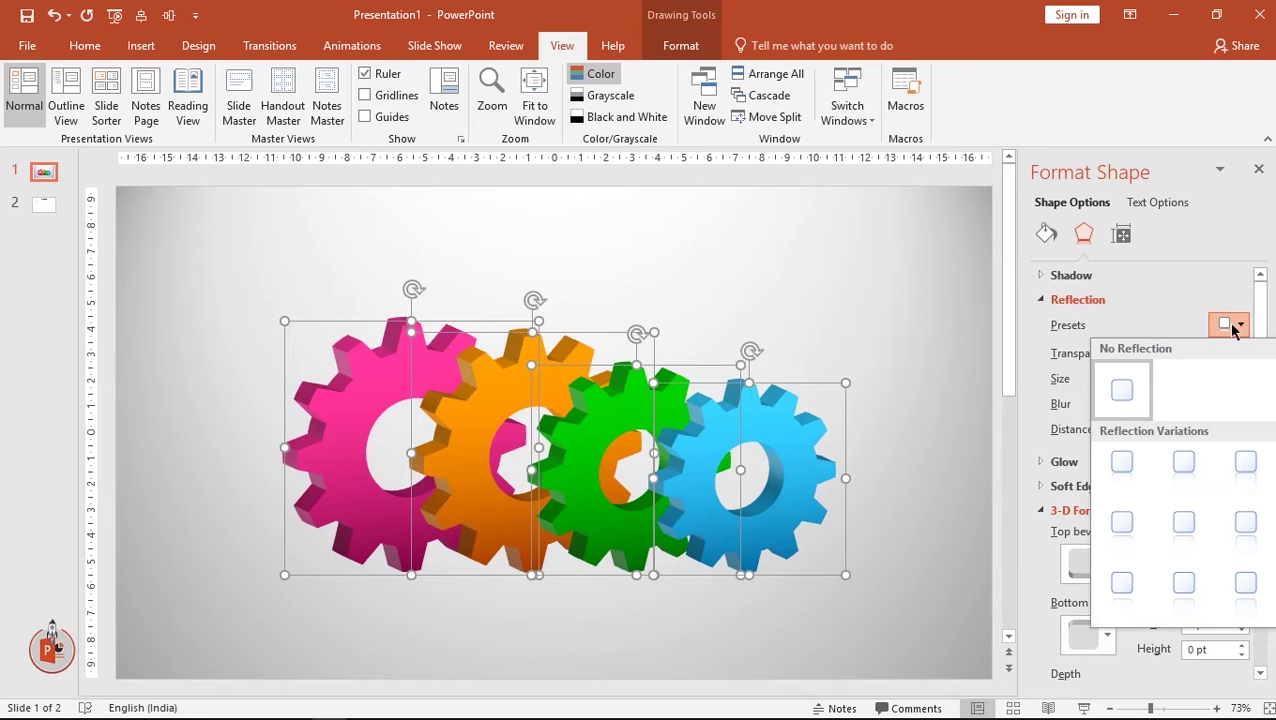
click(1121, 462)
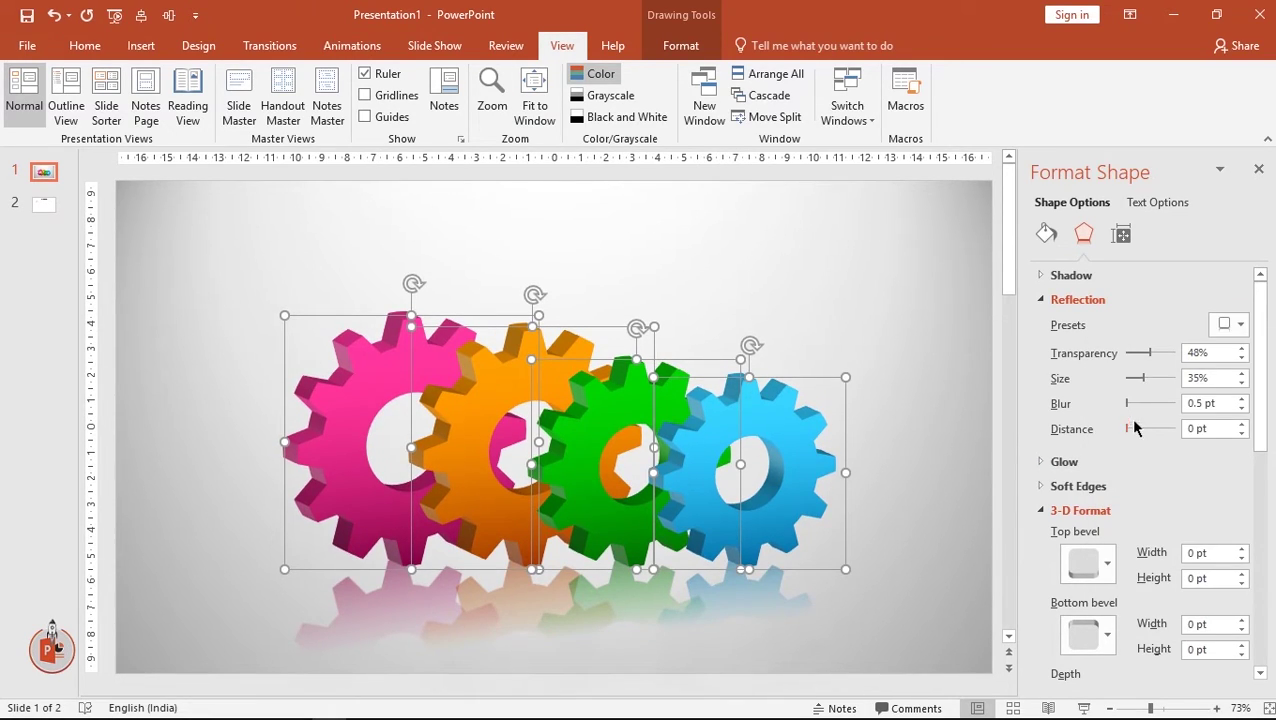
Raise the reflection blur to 17 pt and close the Format Shape pane
click(1241, 399)
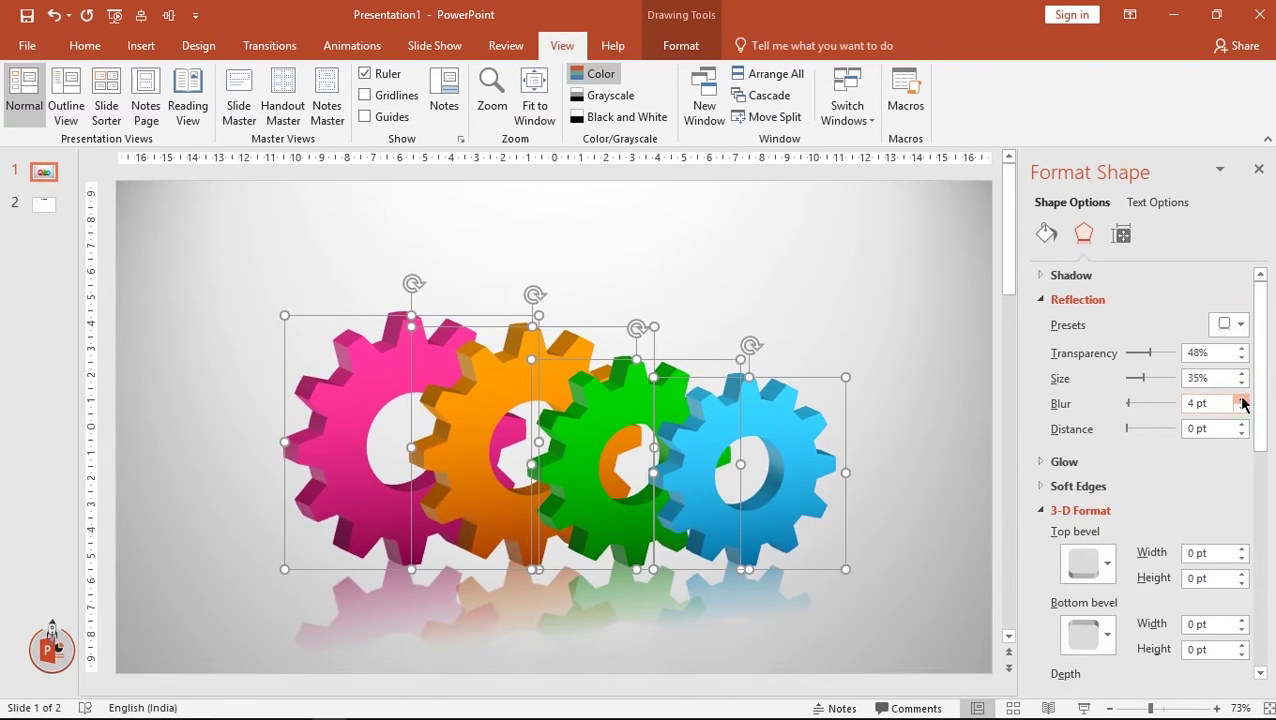
click(1241, 399)
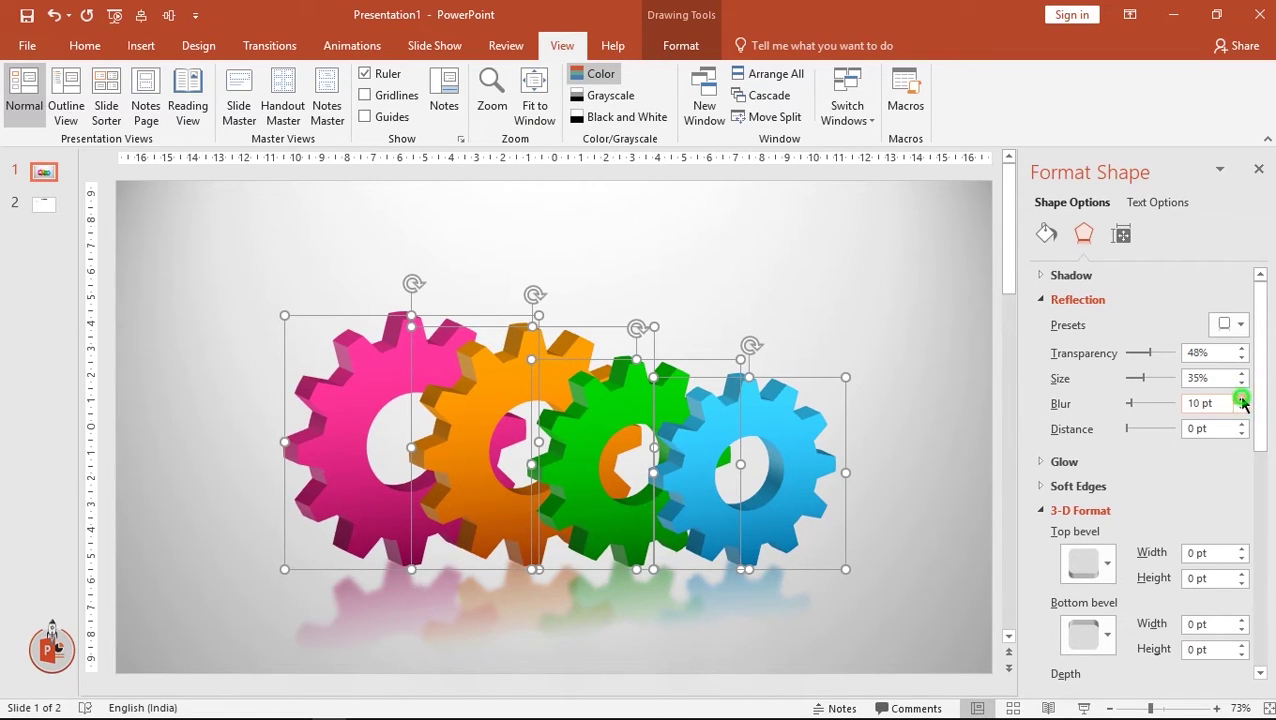
click(1241, 399)
click(1241, 399)
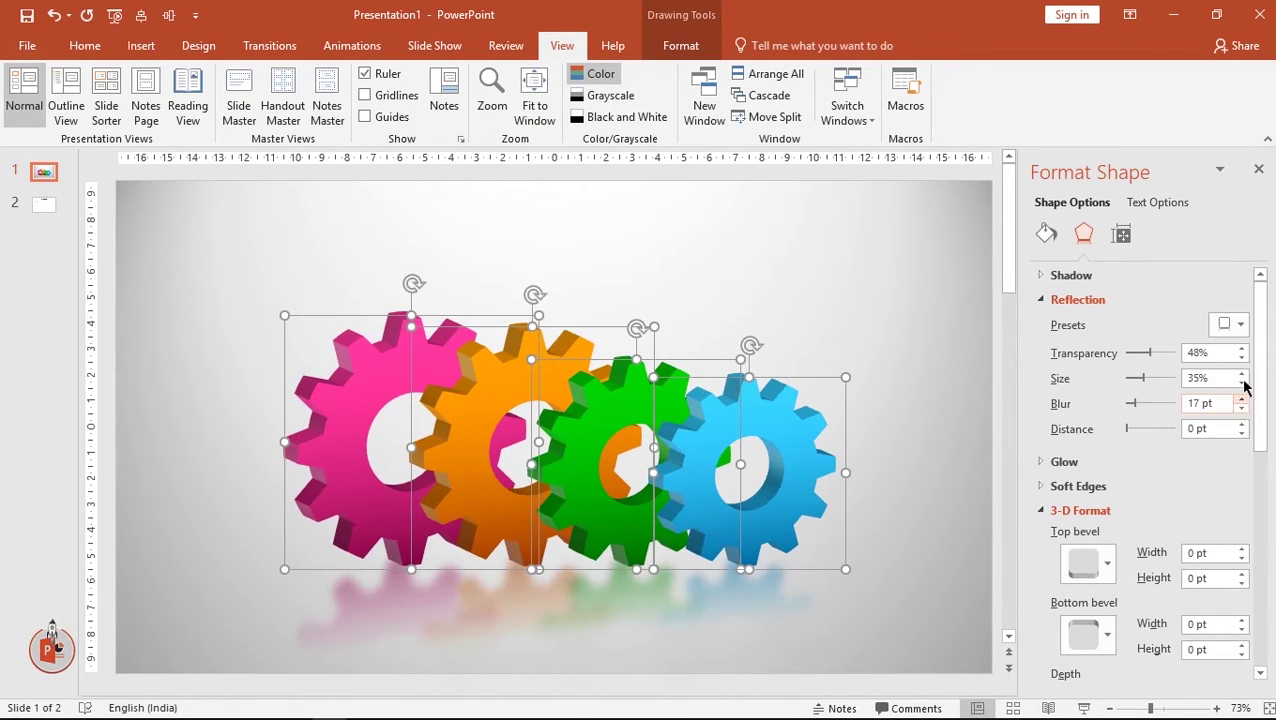
click(1257, 174)
click(1121, 439)
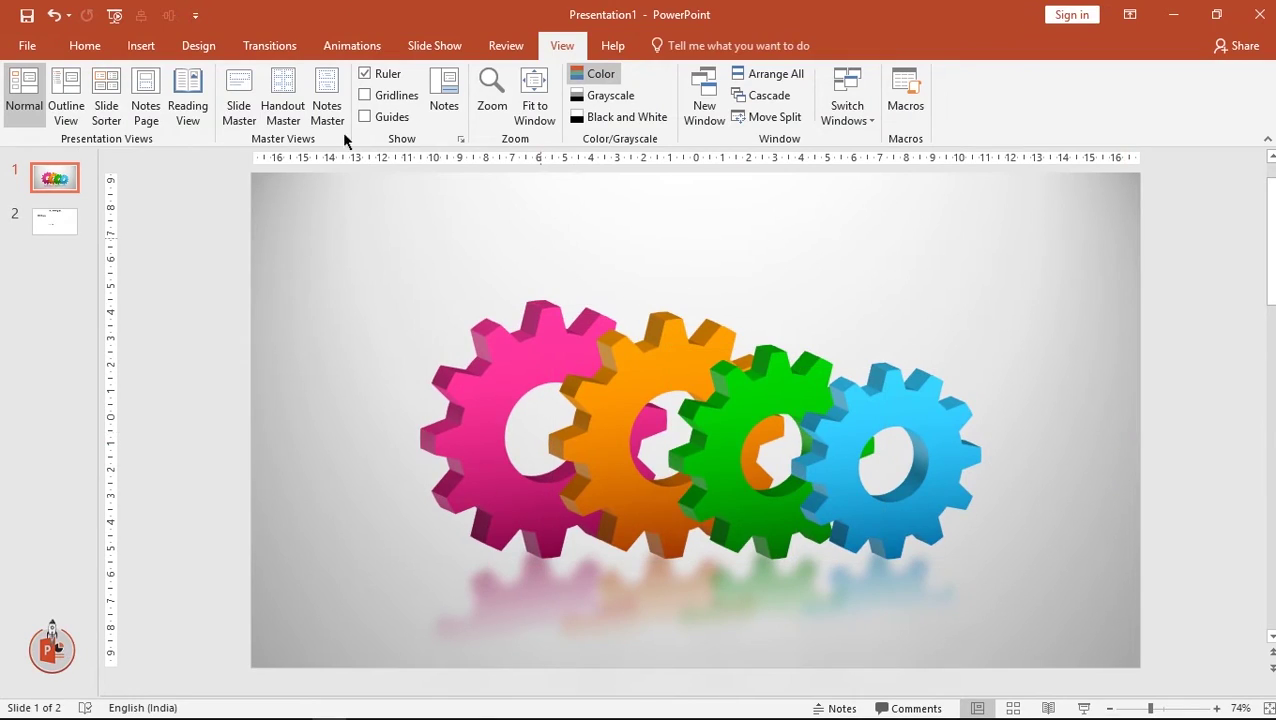
Draw a full-width trapezoid across the slide bottom, lowering its top and insetting its corners
click(141, 45)
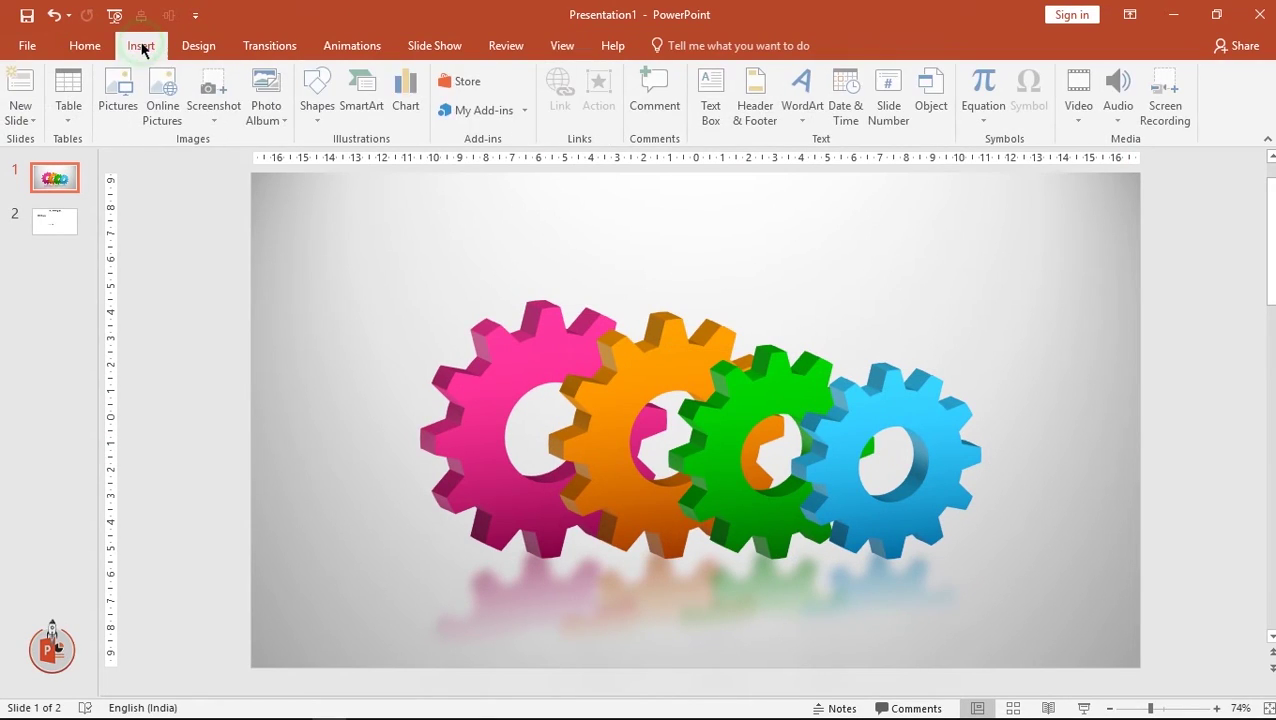
click(320, 110)
click(406, 297)
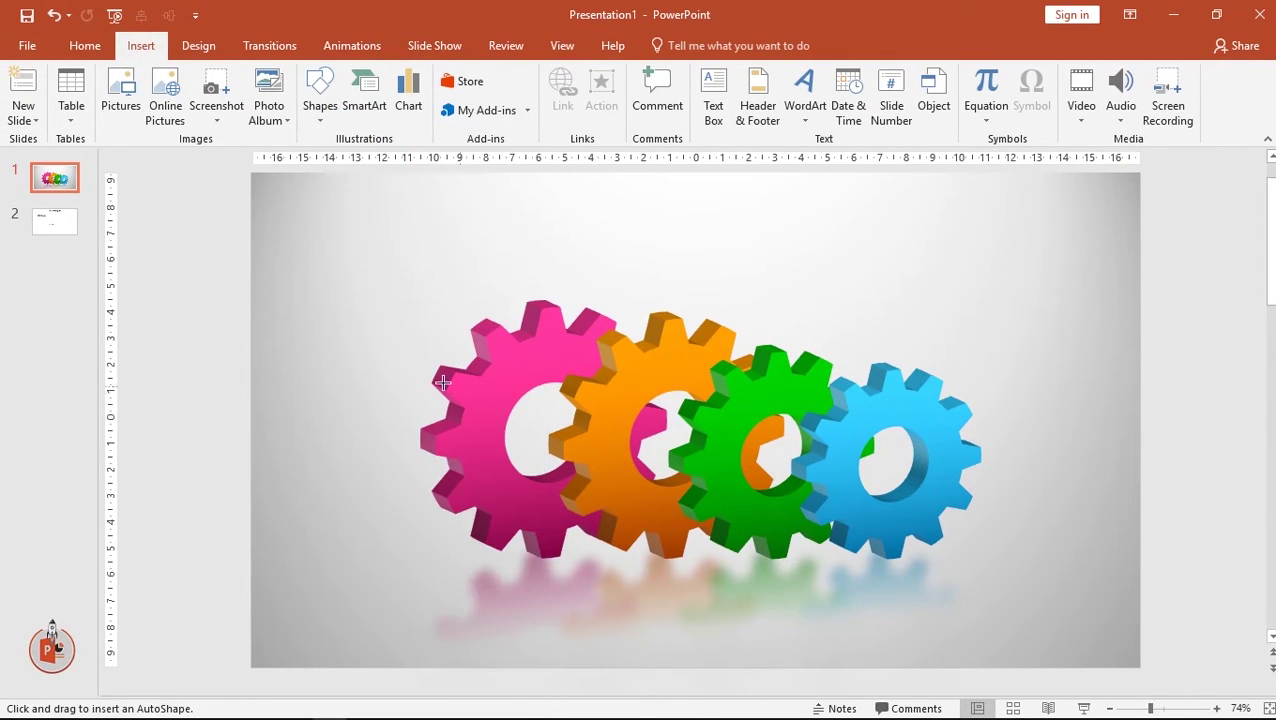
drag(405, 362, 1139, 665)
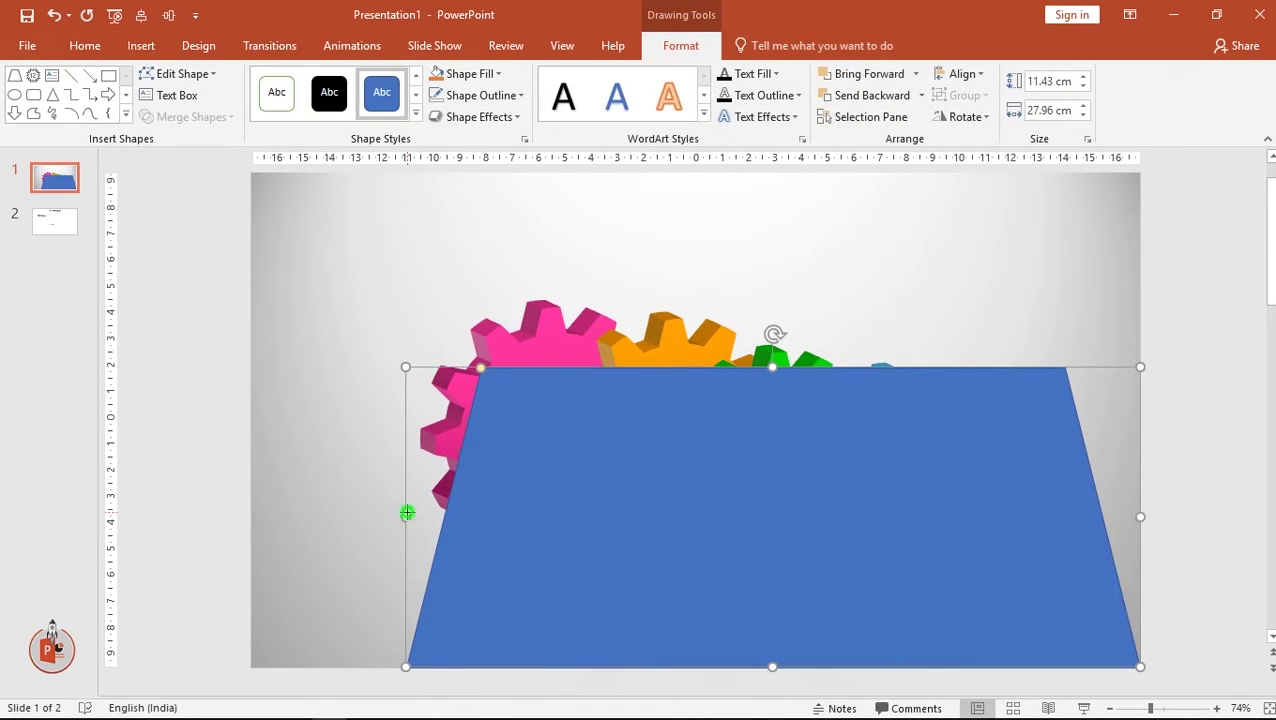
drag(405, 516, 250, 516)
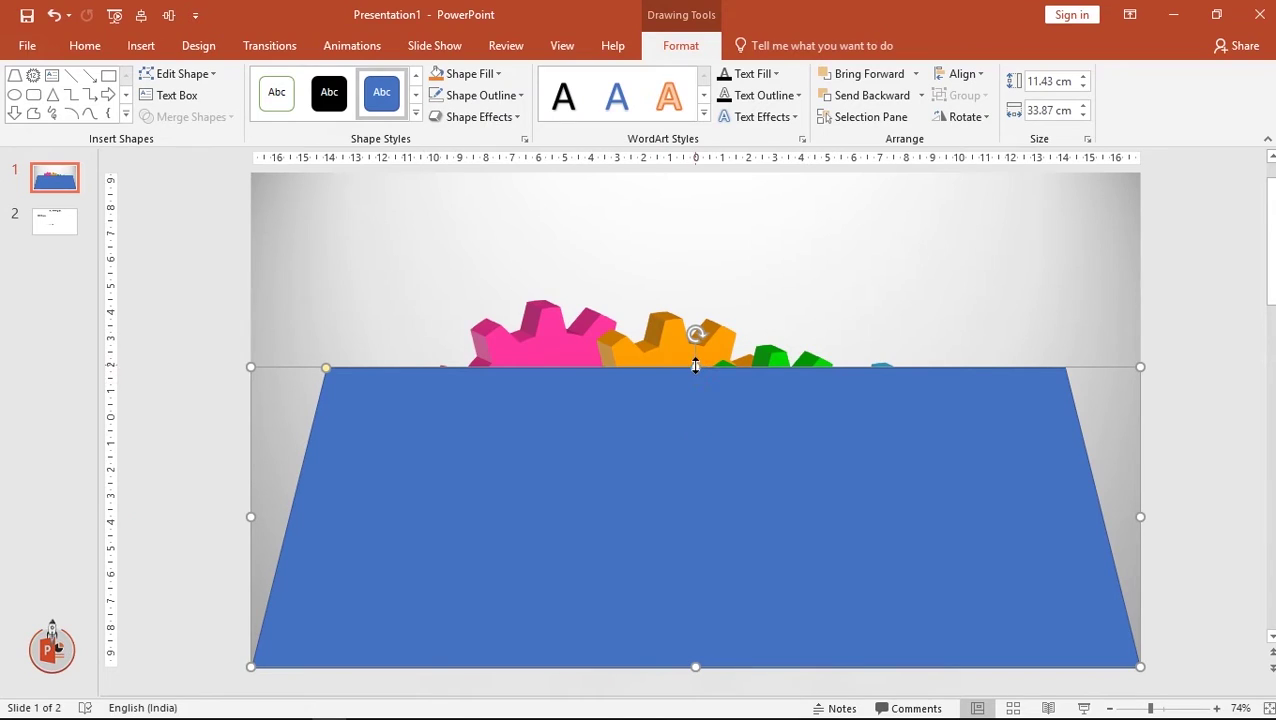
drag(699, 368, 697, 485)
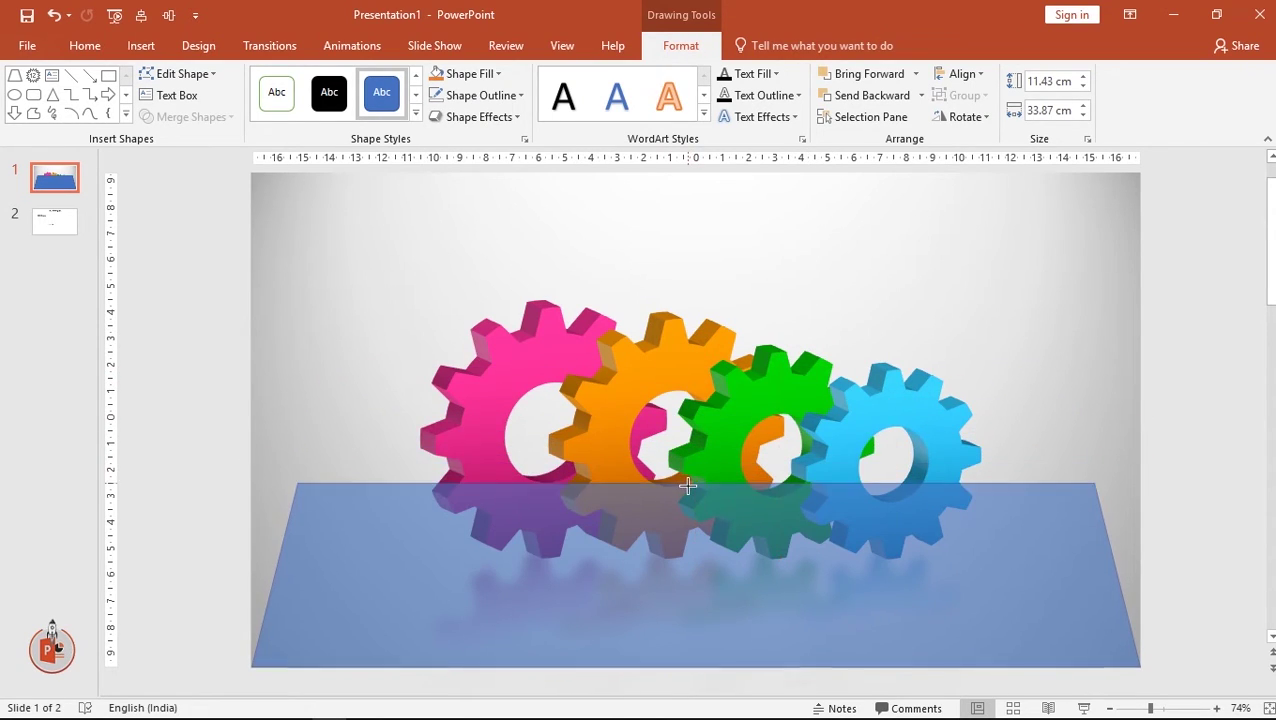
drag(297, 486, 408, 510)
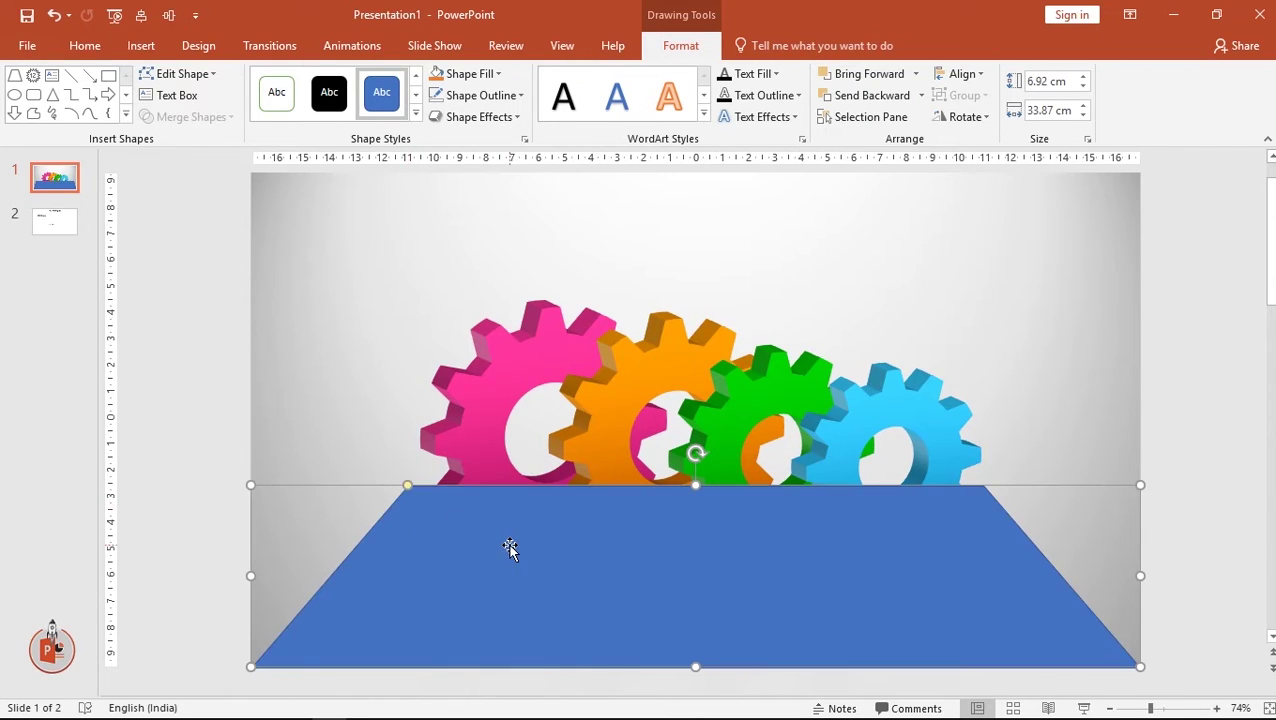
Send the trapezoid to back, give it a gradient fill and remove its outline
right_click(509, 546)
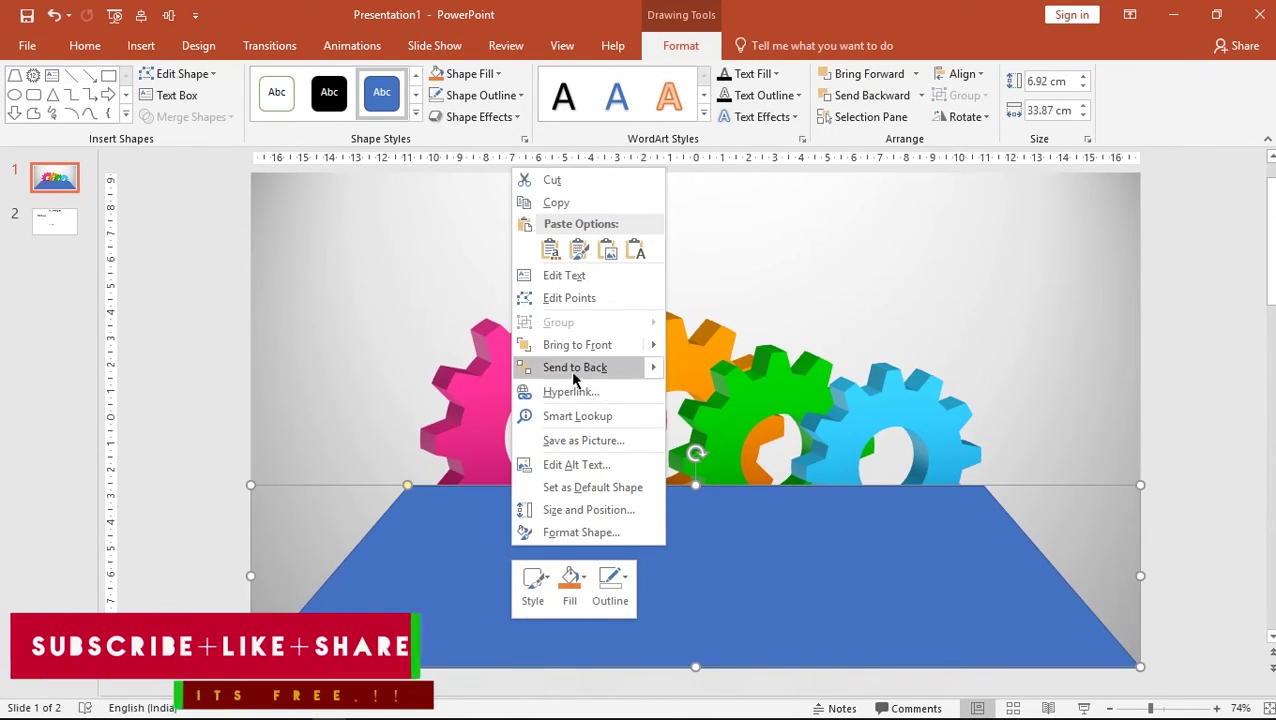
click(573, 368)
right_click(466, 572)
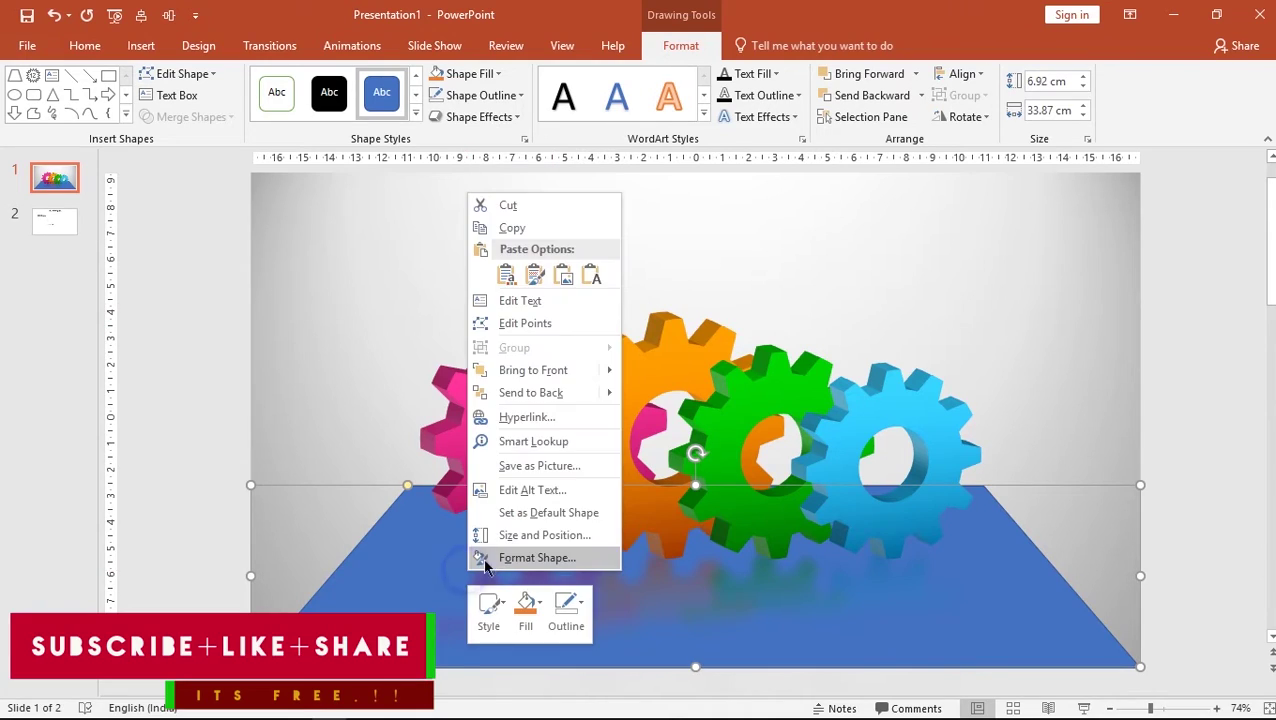
click(490, 558)
click(1095, 344)
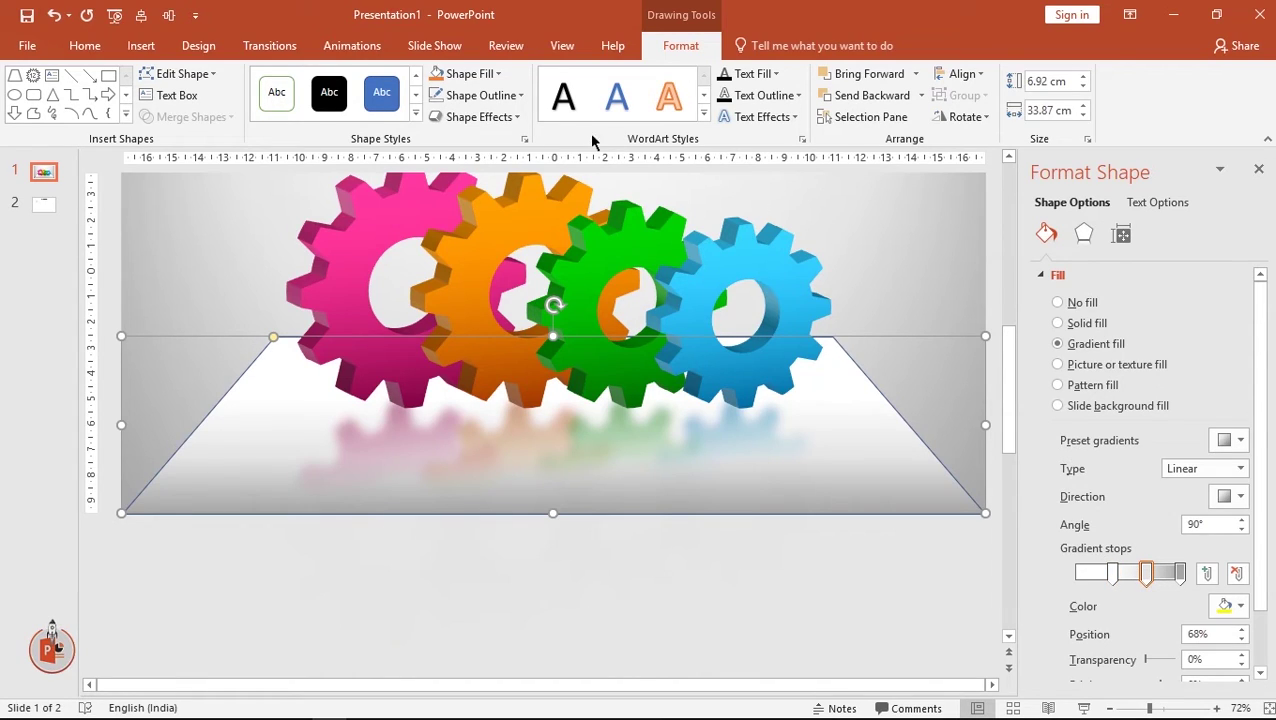
click(476, 95)
click(478, 294)
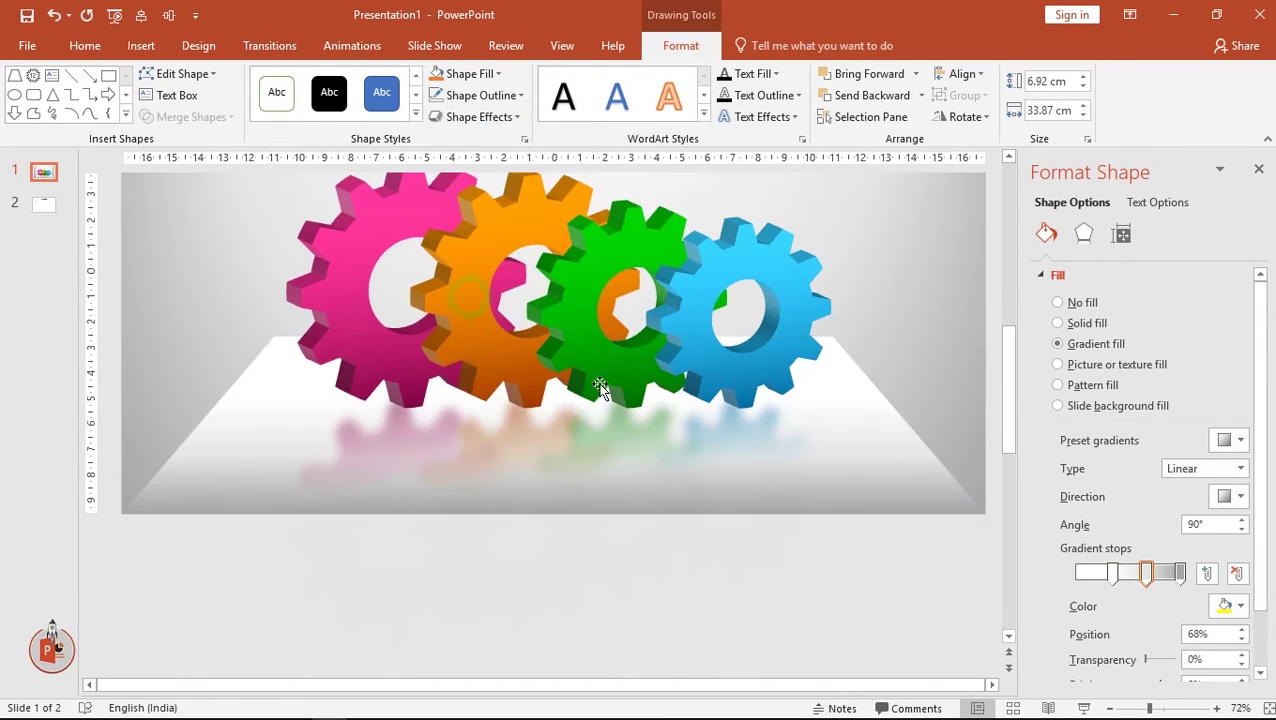
Make the gradient's end stop fully transparent and the middle stop partly transparent
click(1181, 574)
drag(1147, 660, 1189, 660)
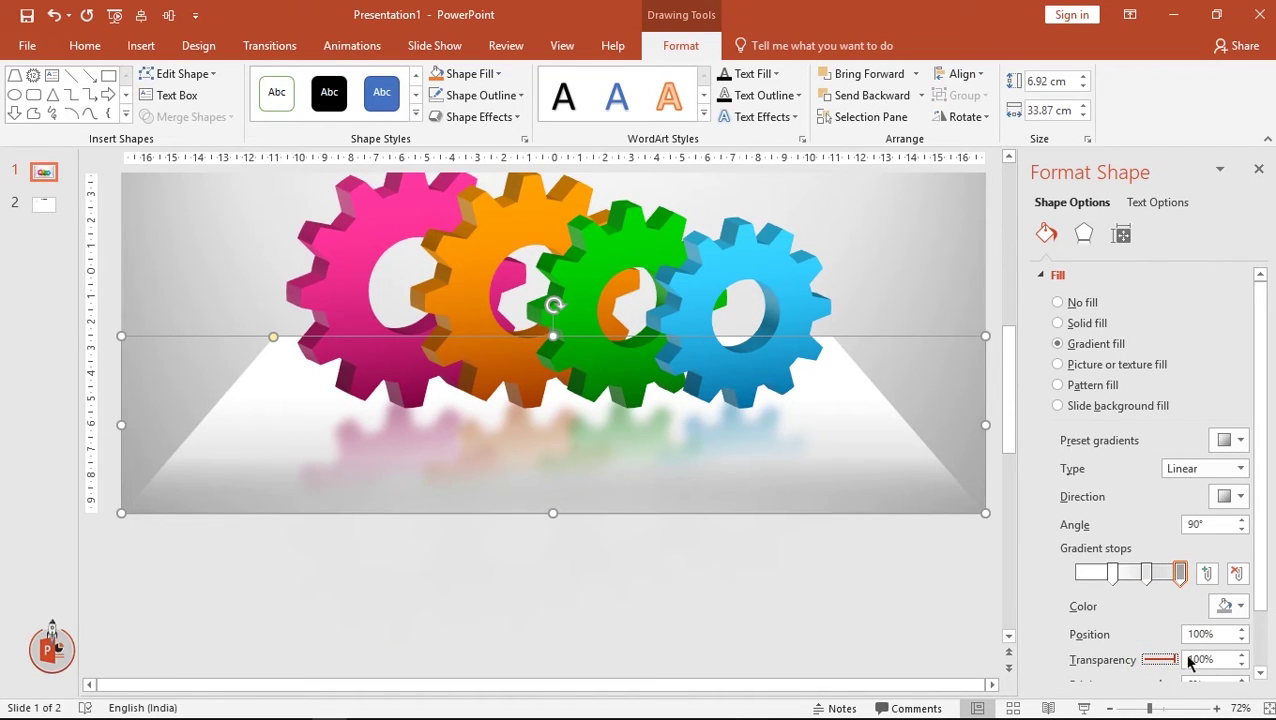
click(1147, 572)
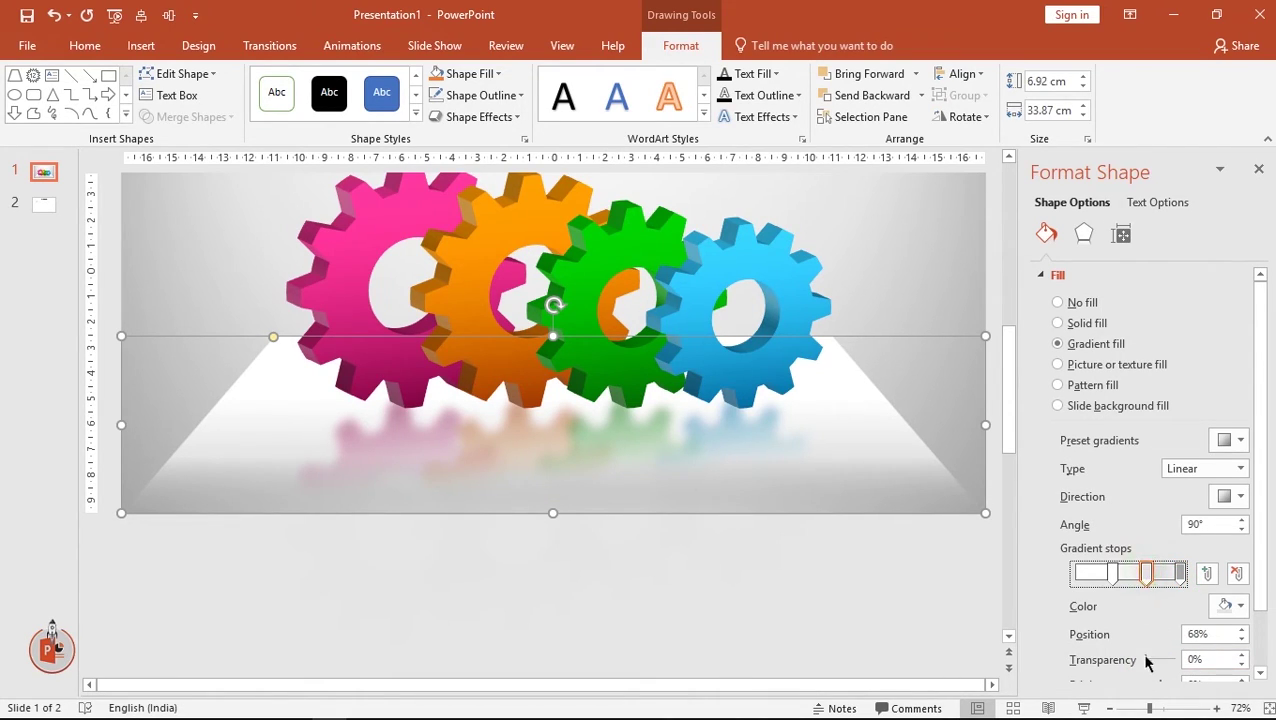
drag(1147, 660, 1165, 660)
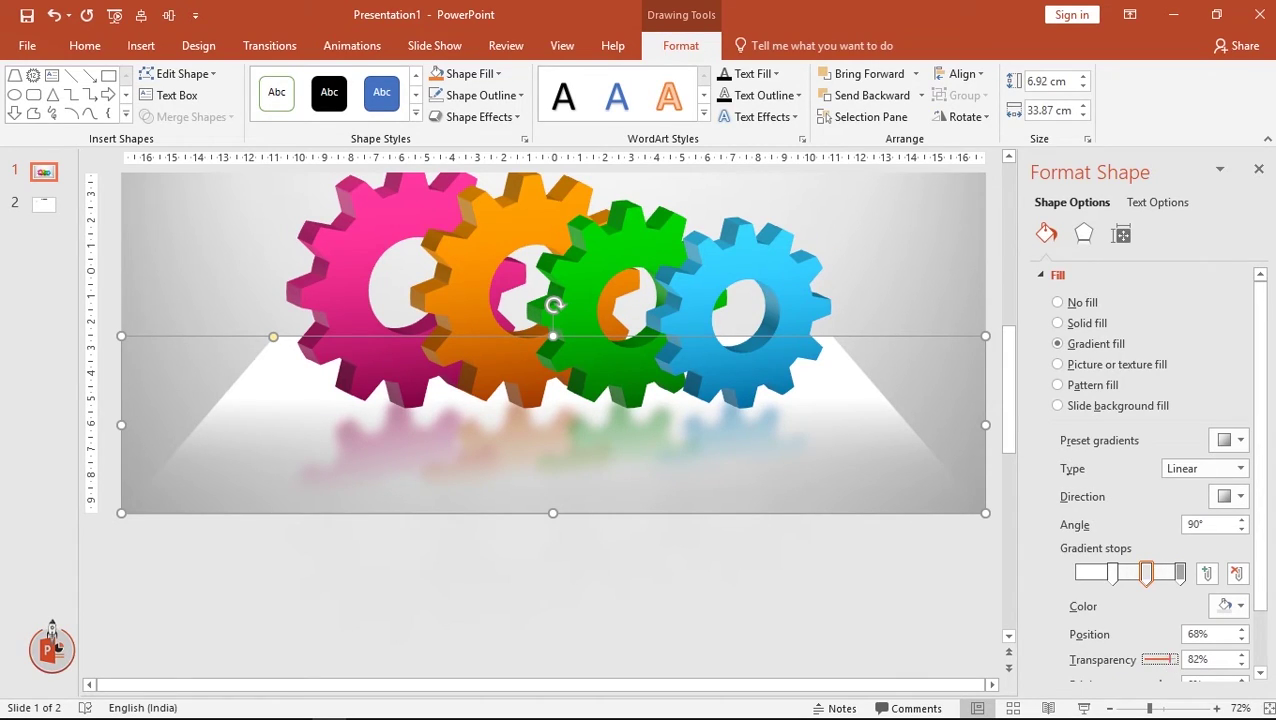
click(1258, 172)
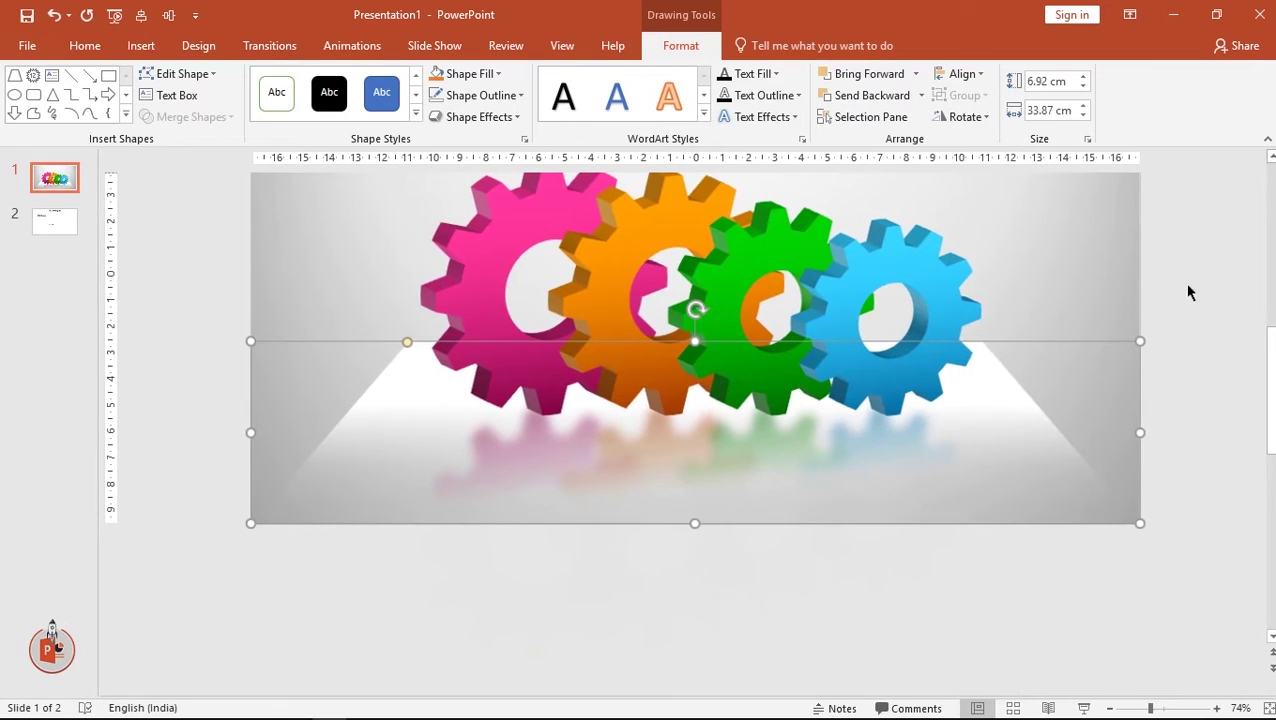
click(1183, 332)
drag(1265, 370, 1266, 230)
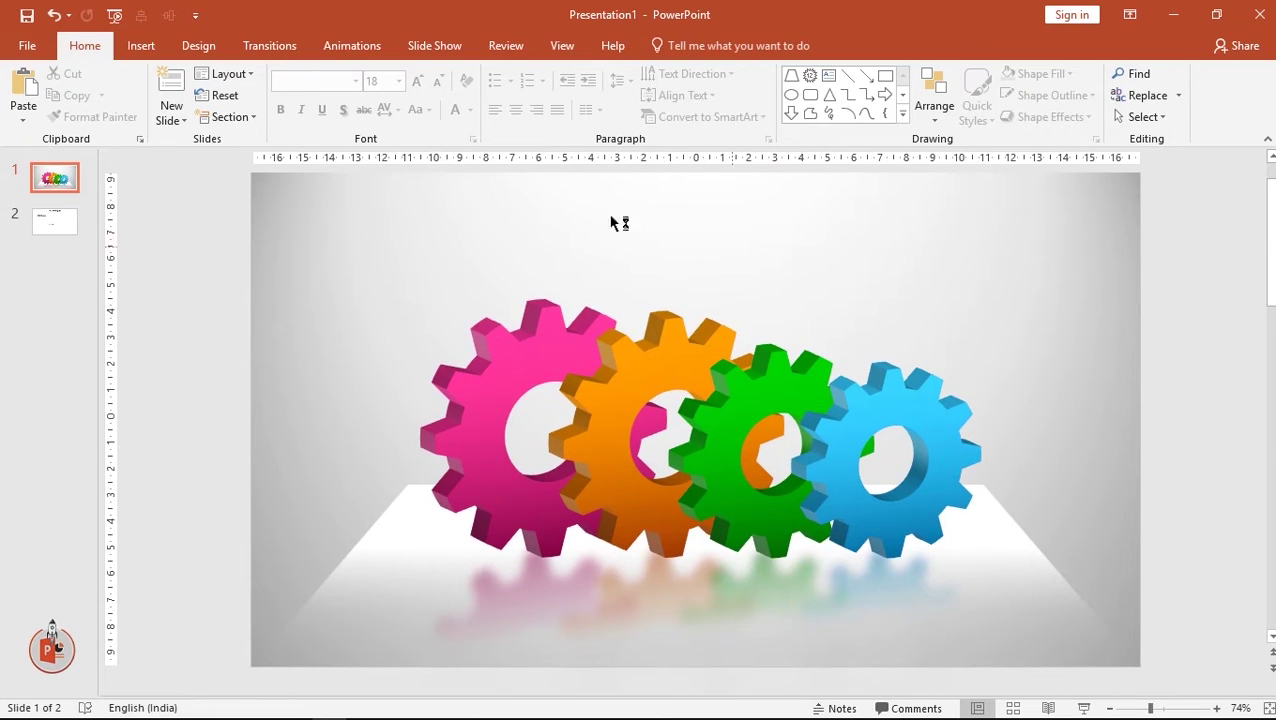
Copy the four icons and the HEADING text box from slide 2 onto slide 1
click(141, 45)
click(320, 124)
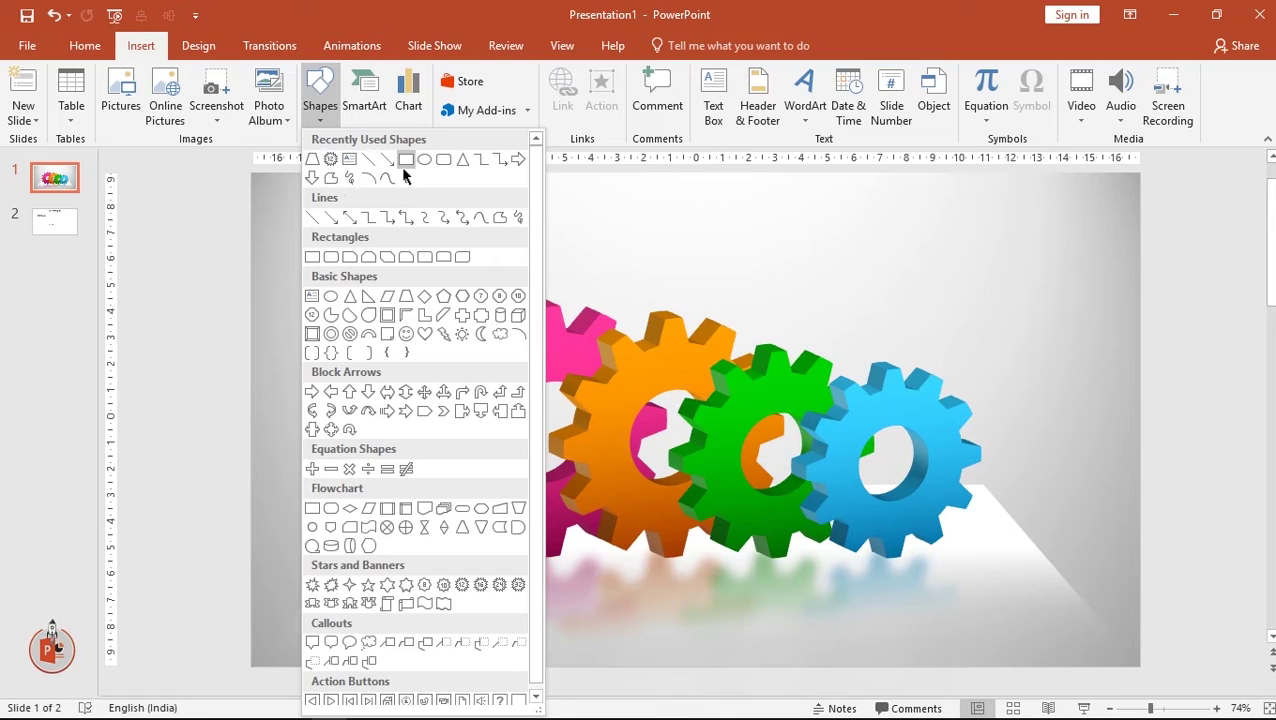
click(272, 208)
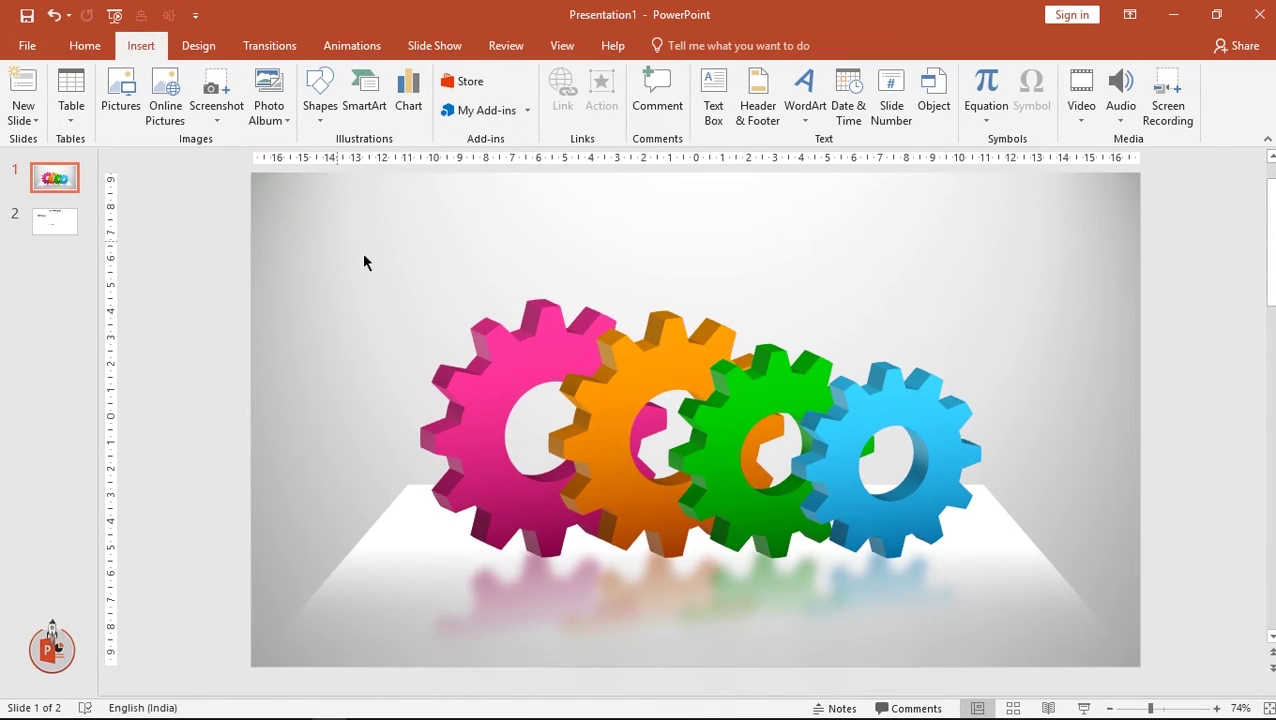
click(55, 222)
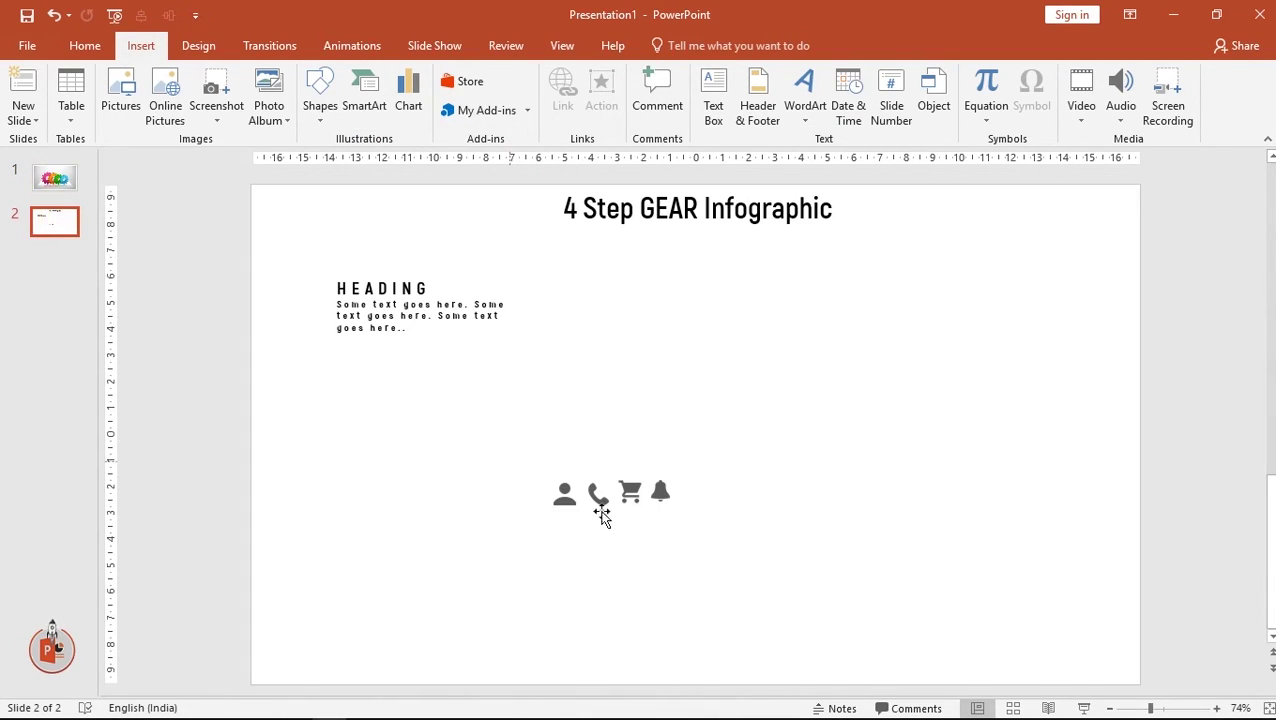
drag(700, 554, 504, 450)
shift+click(374, 304)
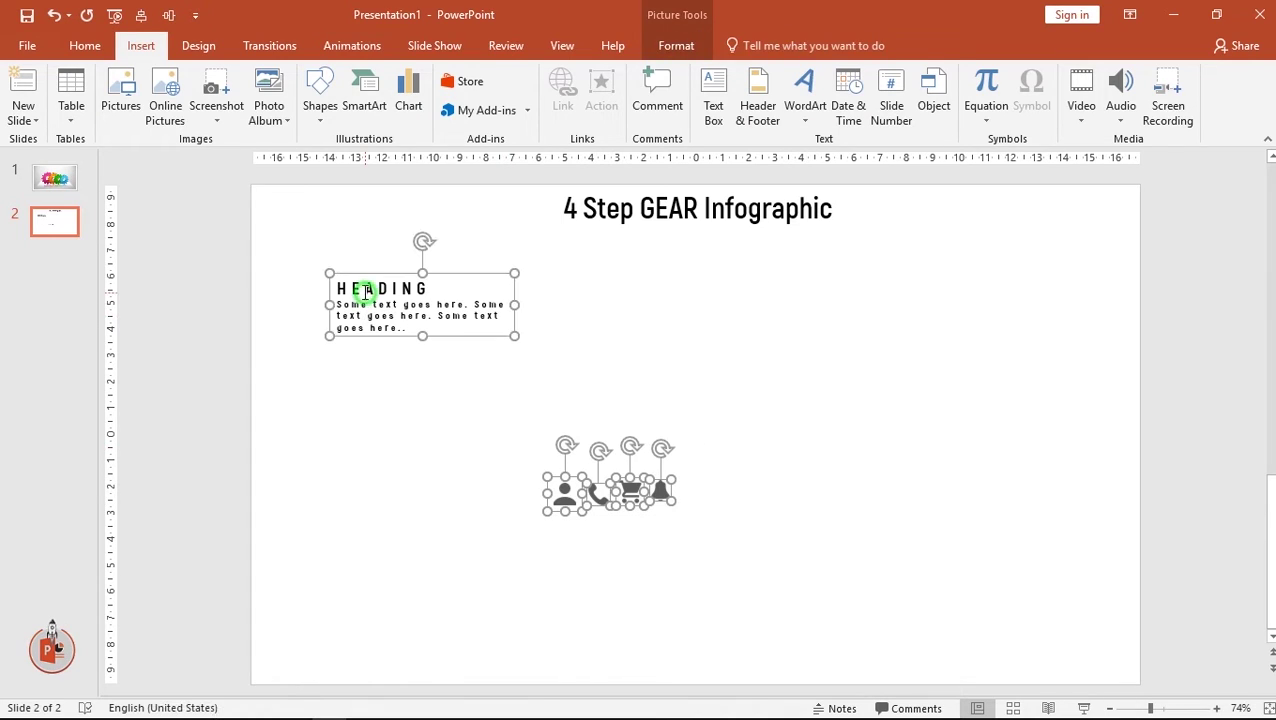
key(Page_Up)
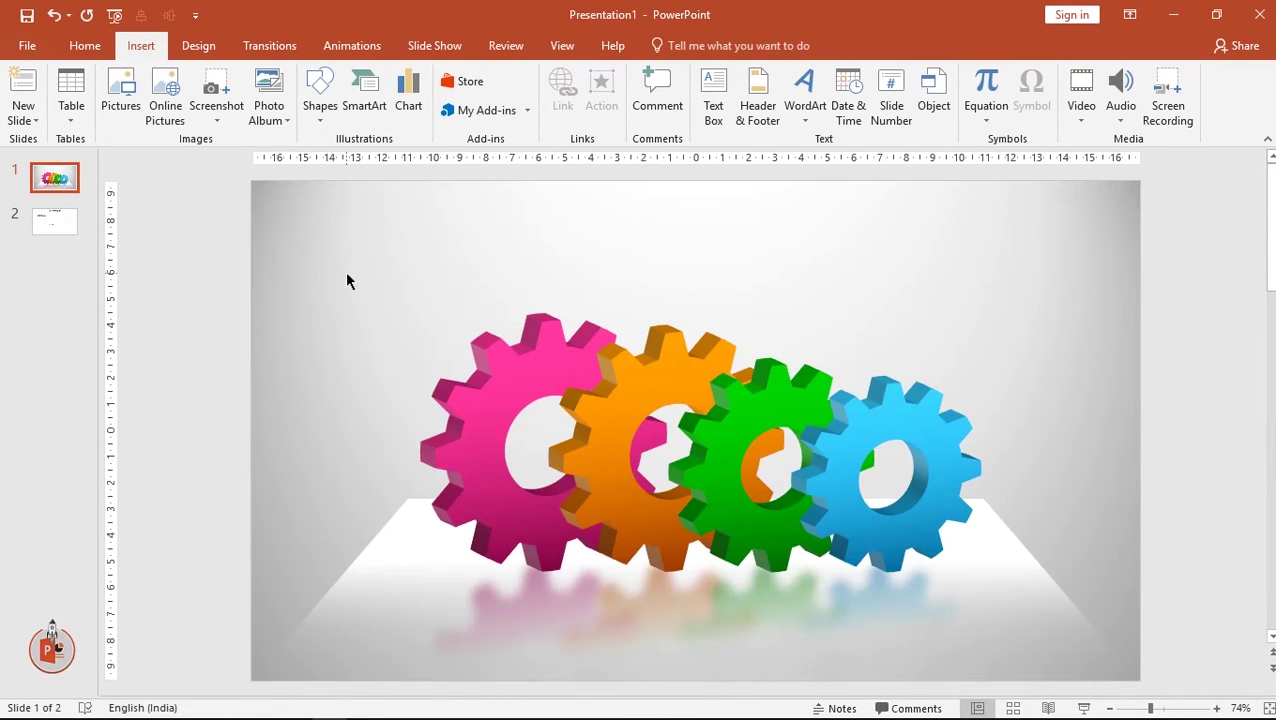
key(ctrl+v)
Move the HEADING box above the pink gear and select the person, phone, cart and bell icons
click(325, 382)
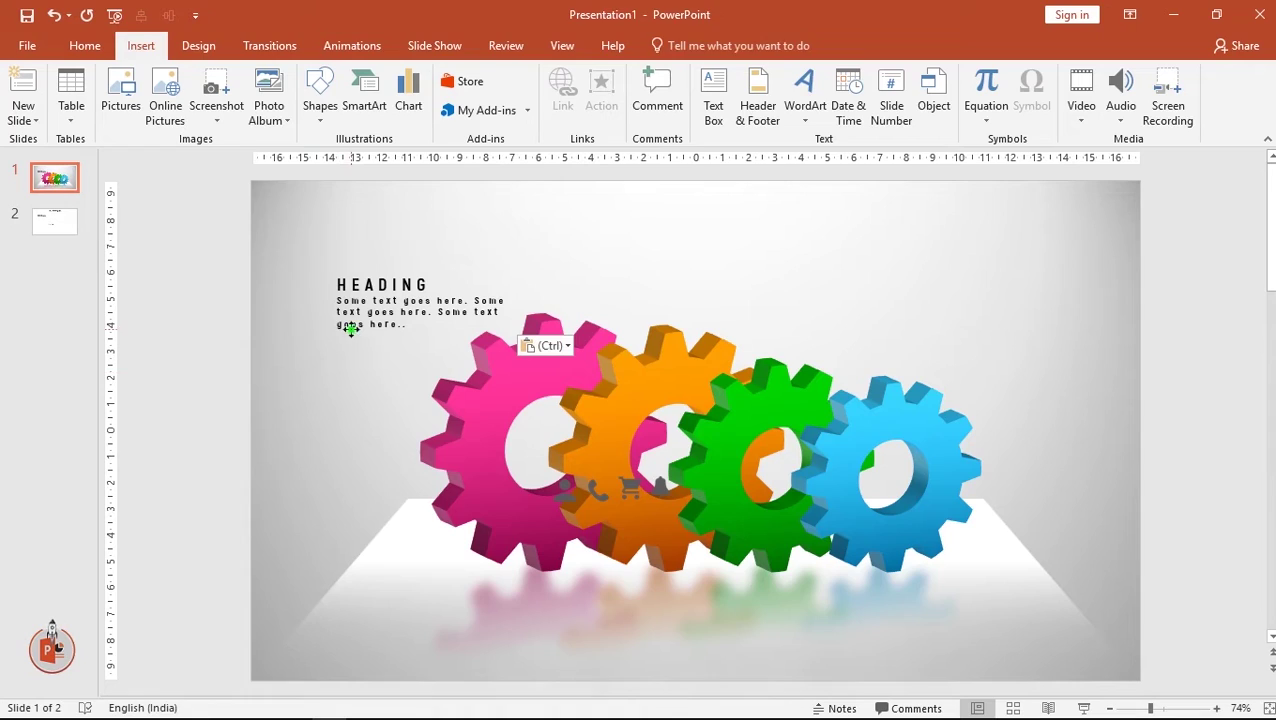
click(355, 329)
drag(358, 318, 423, 305)
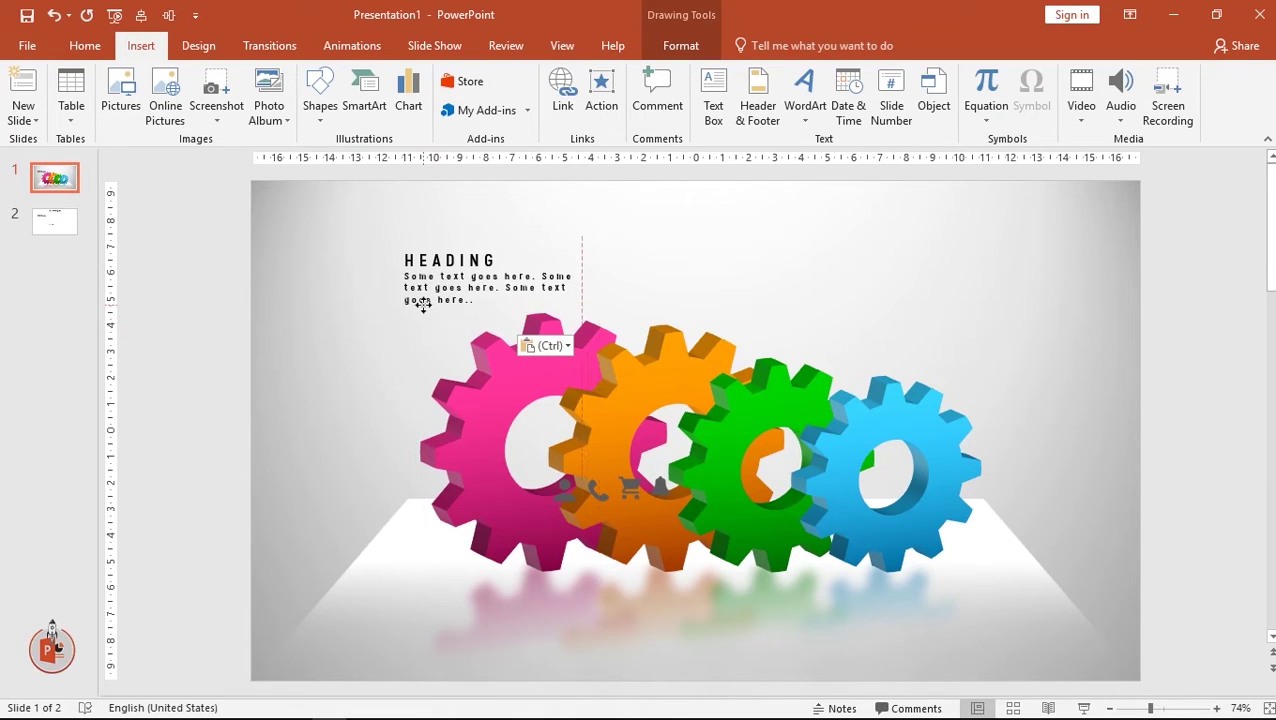
click(568, 490)
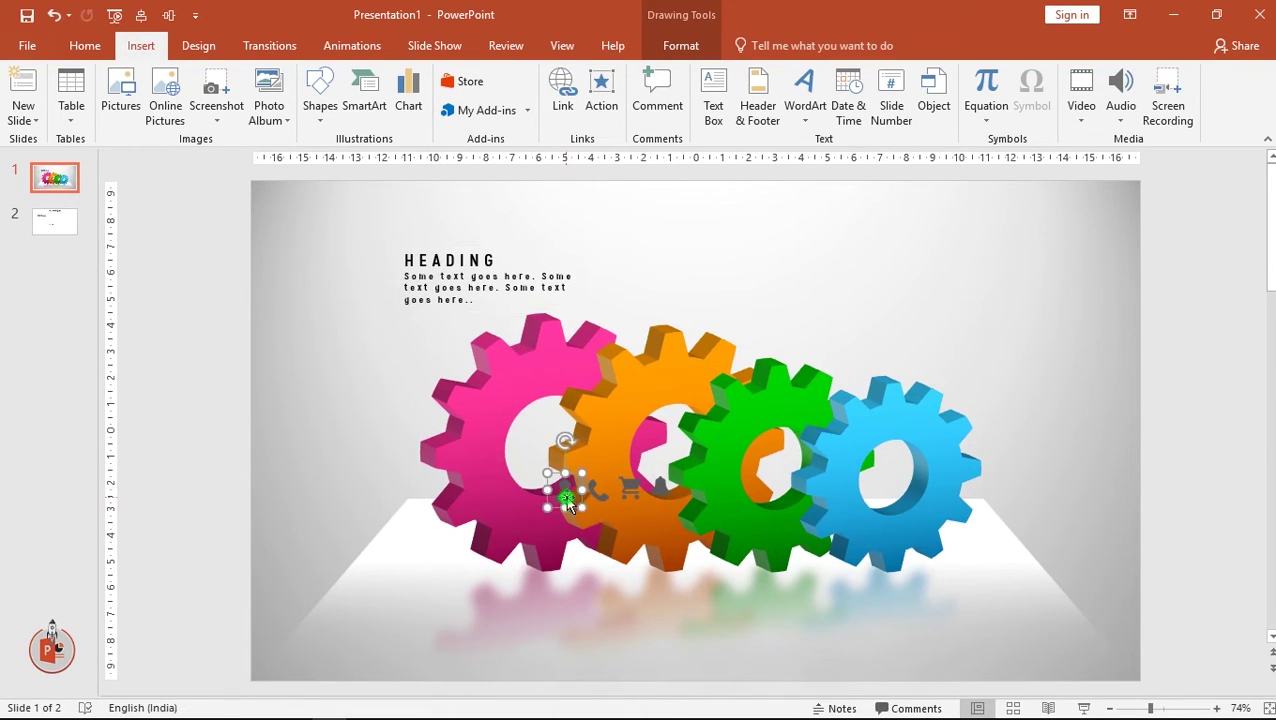
shift+click(598, 490)
shift+click(630, 487)
shift+click(661, 487)
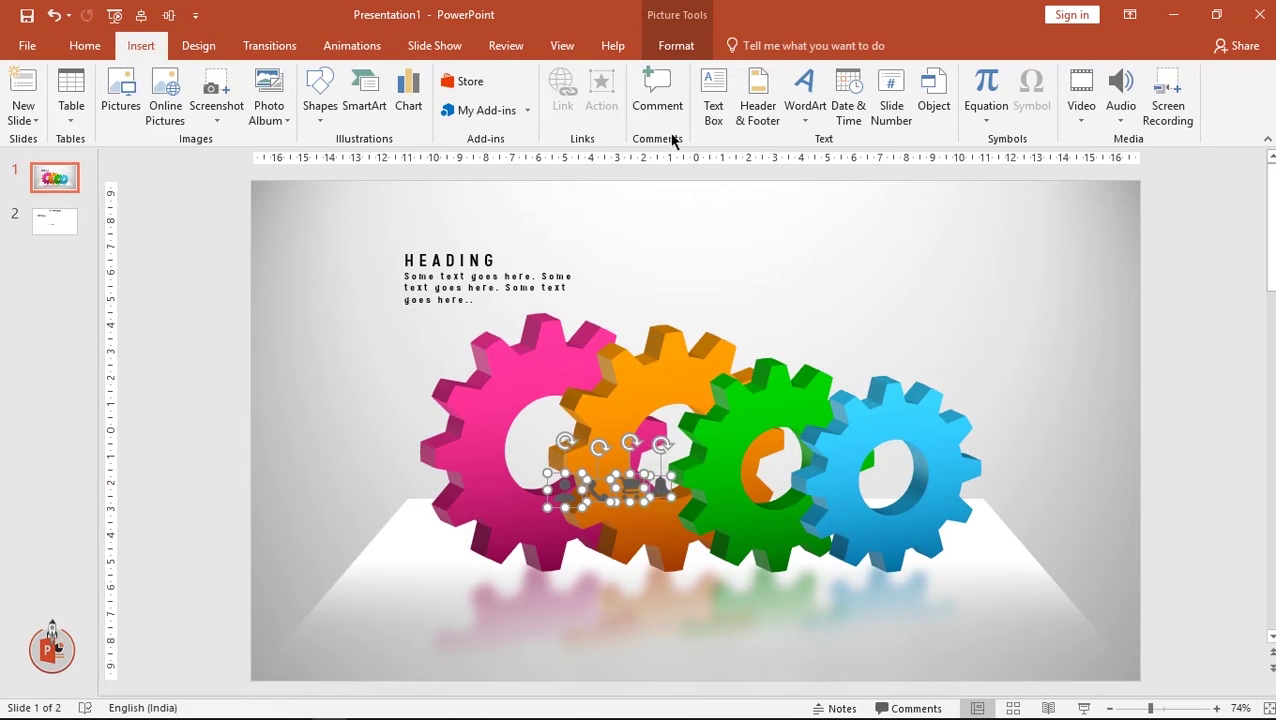
click(675, 47)
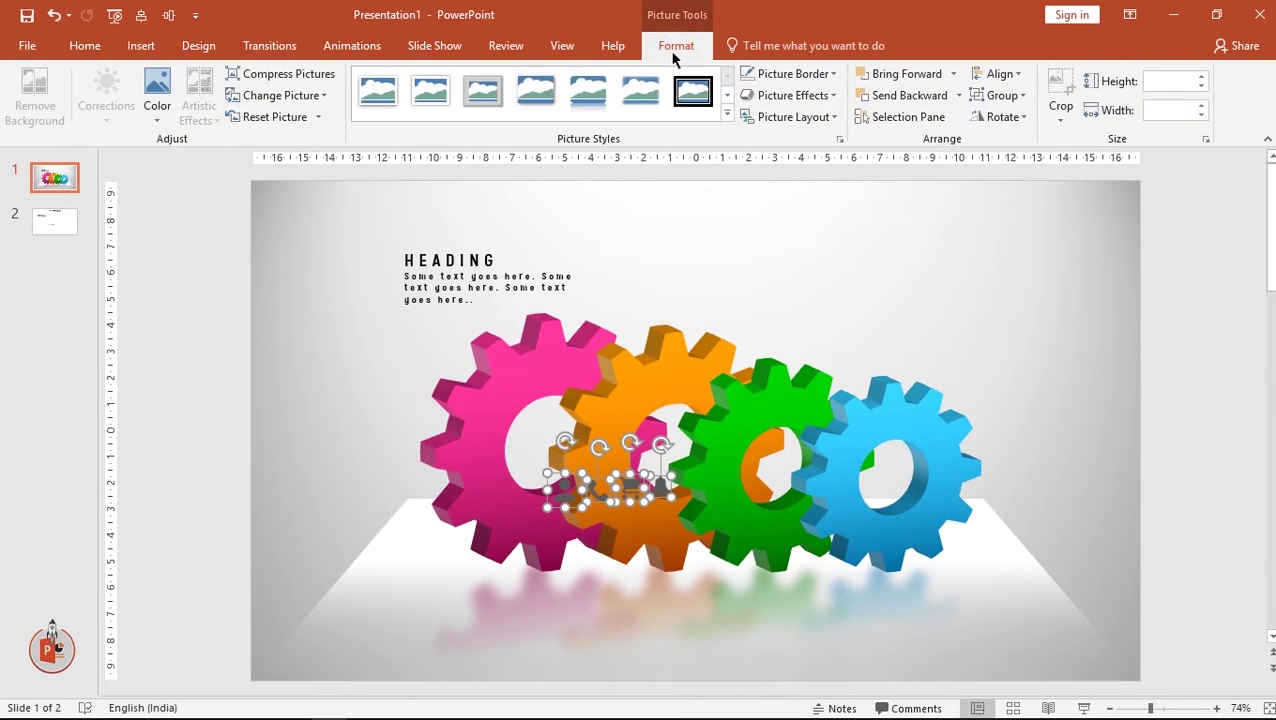
Recolour the four icons white with a Recolor preset
click(155, 105)
click(452, 183)
click(320, 476)
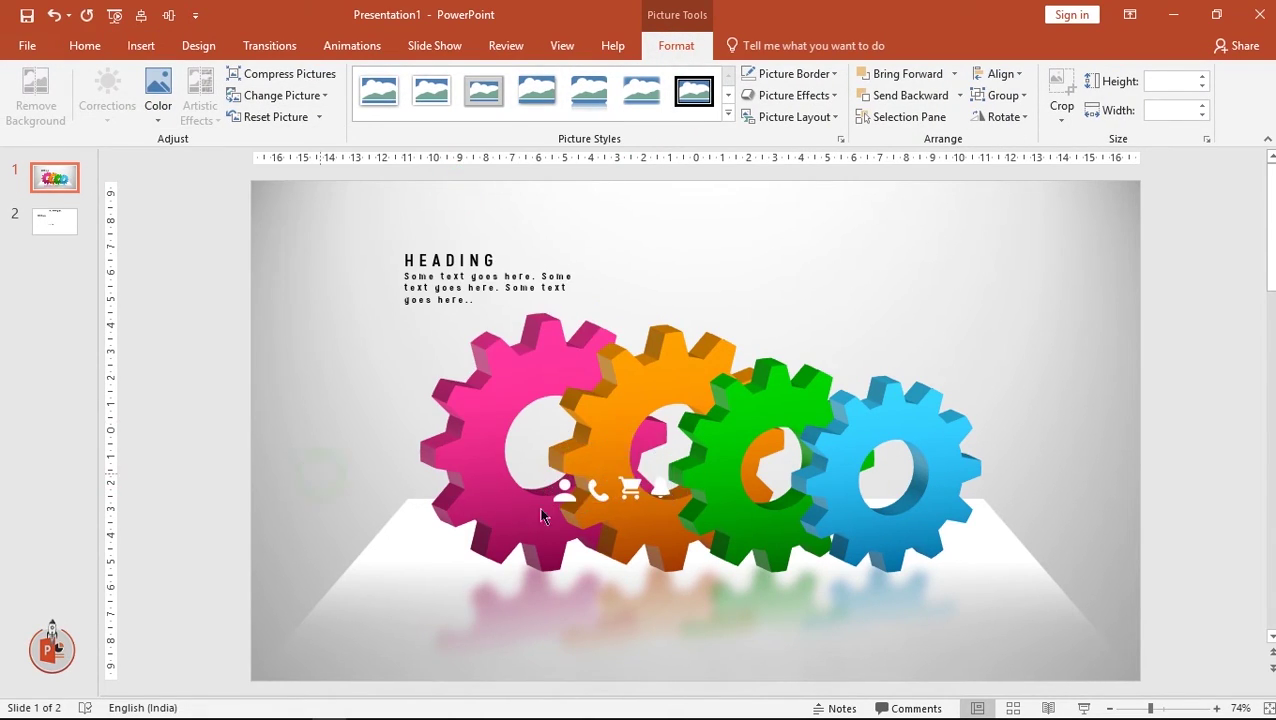
Place the person, phone, cart and bell icons on the pink, orange, green and blue gears
click(565, 500)
drag(565, 500, 474, 460)
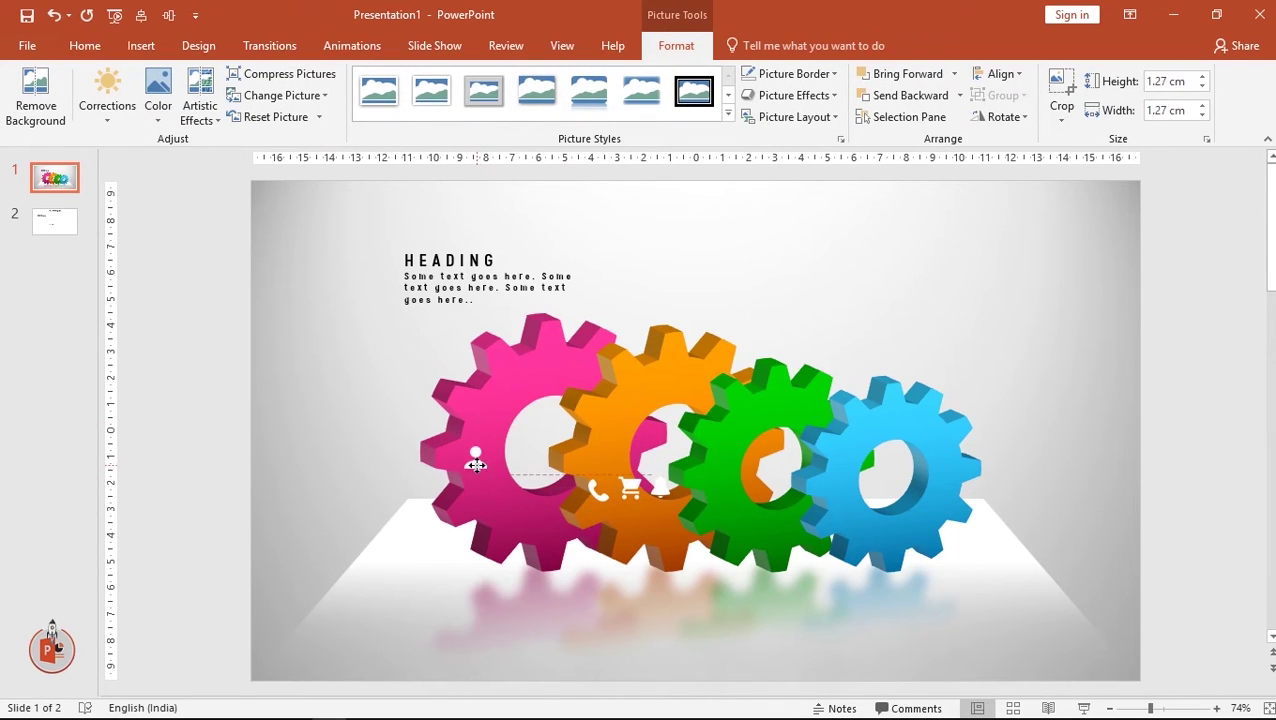
drag(597, 490, 608, 454)
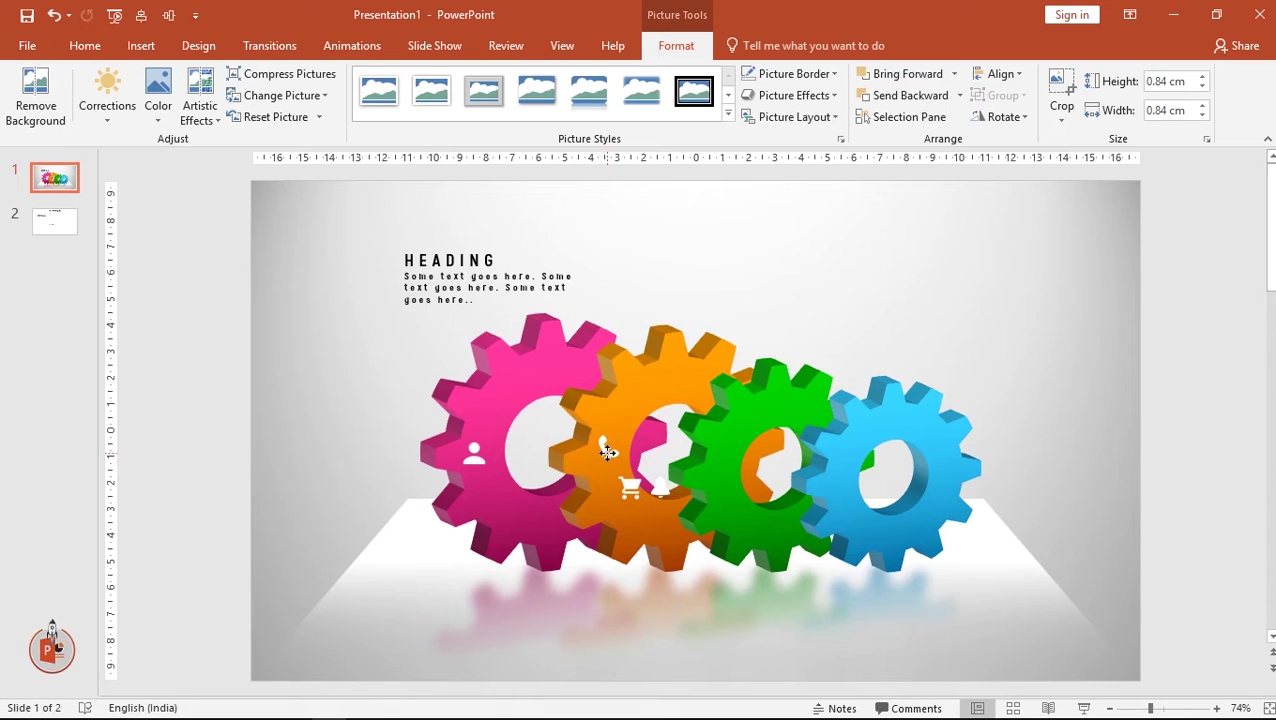
drag(638, 503, 725, 457)
drag(658, 490, 845, 457)
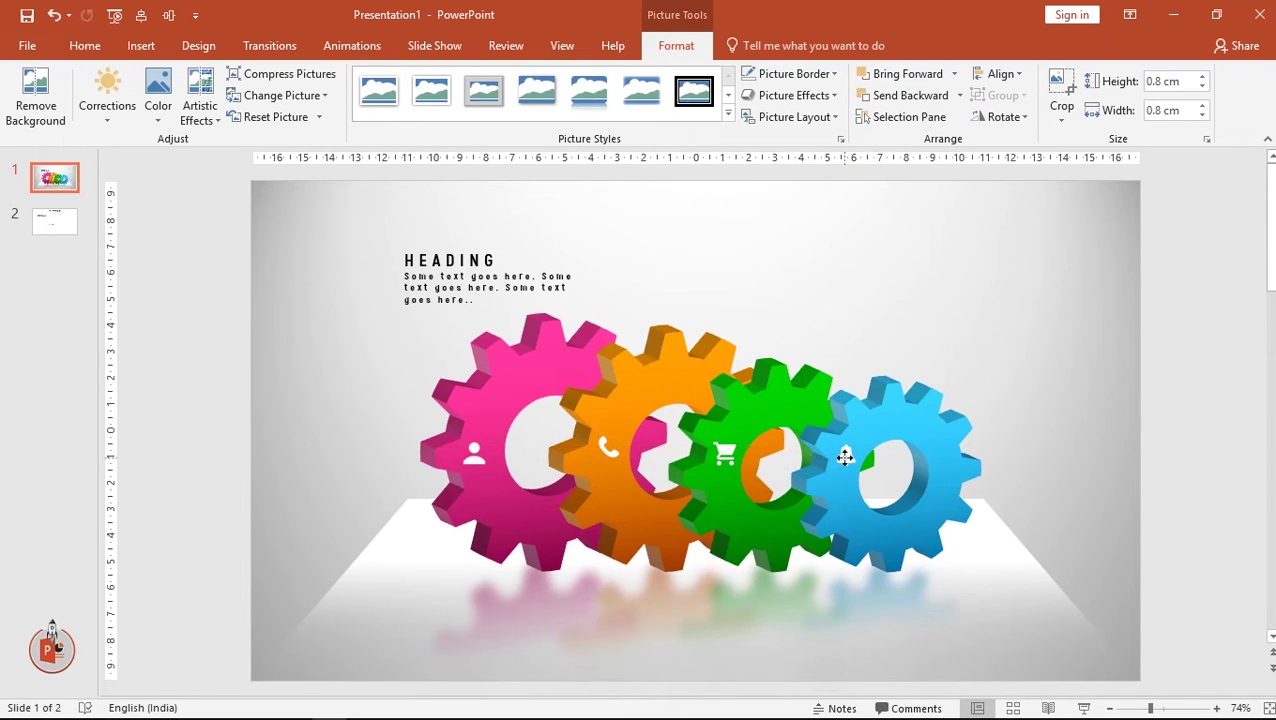
Apply Washout to the bell, person and cart icons so they appear white
drag(845, 457, 846, 457)
shift+click(483, 465)
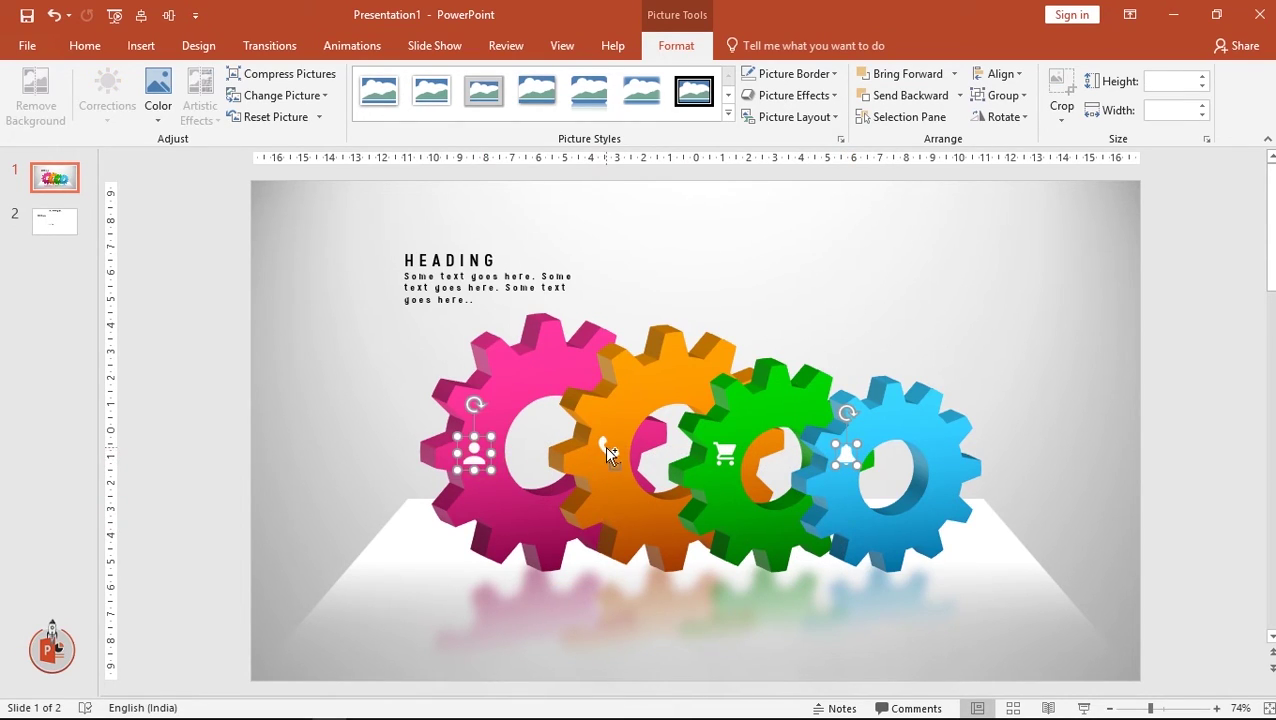
shift+click(722, 458)
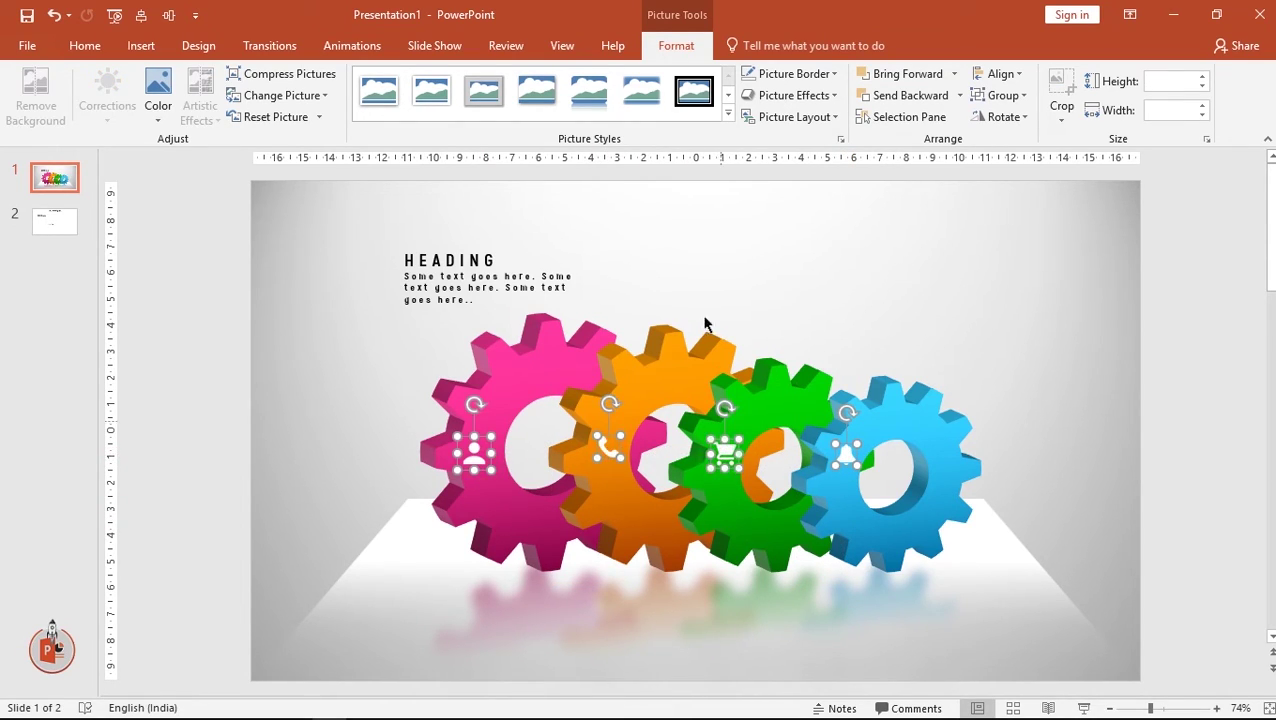
click(160, 110)
click(377, 182)
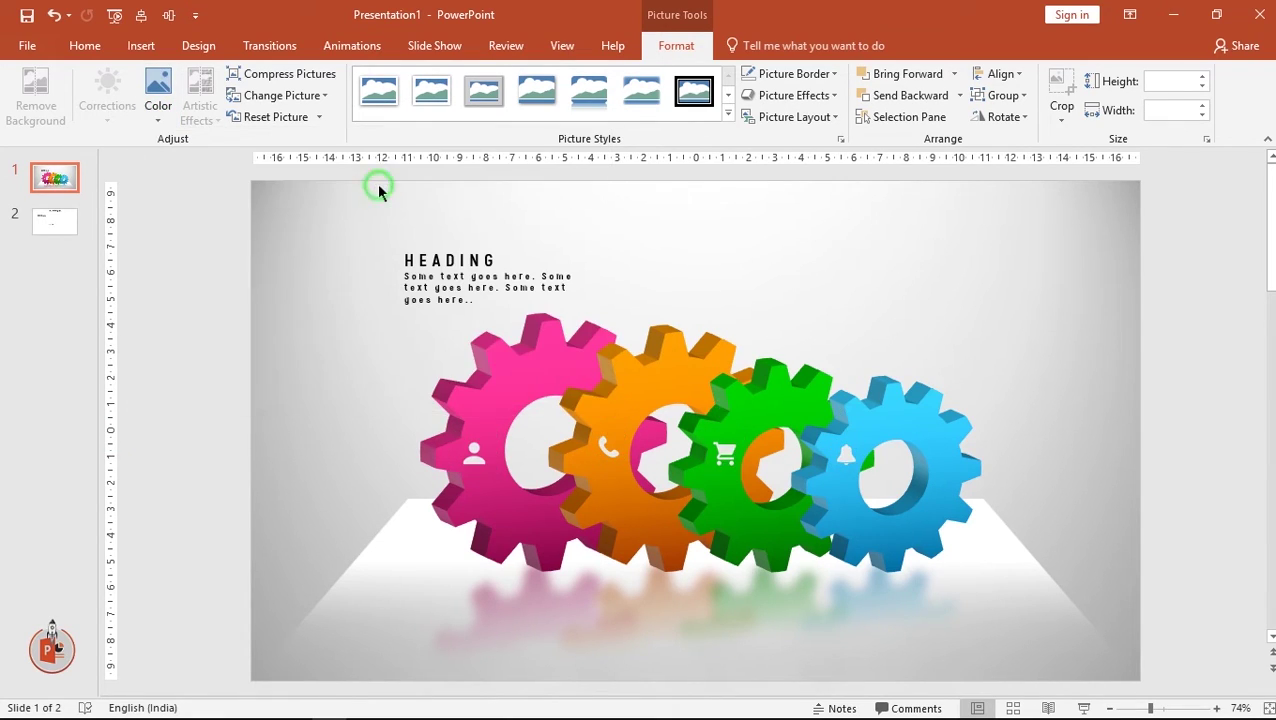
click(307, 387)
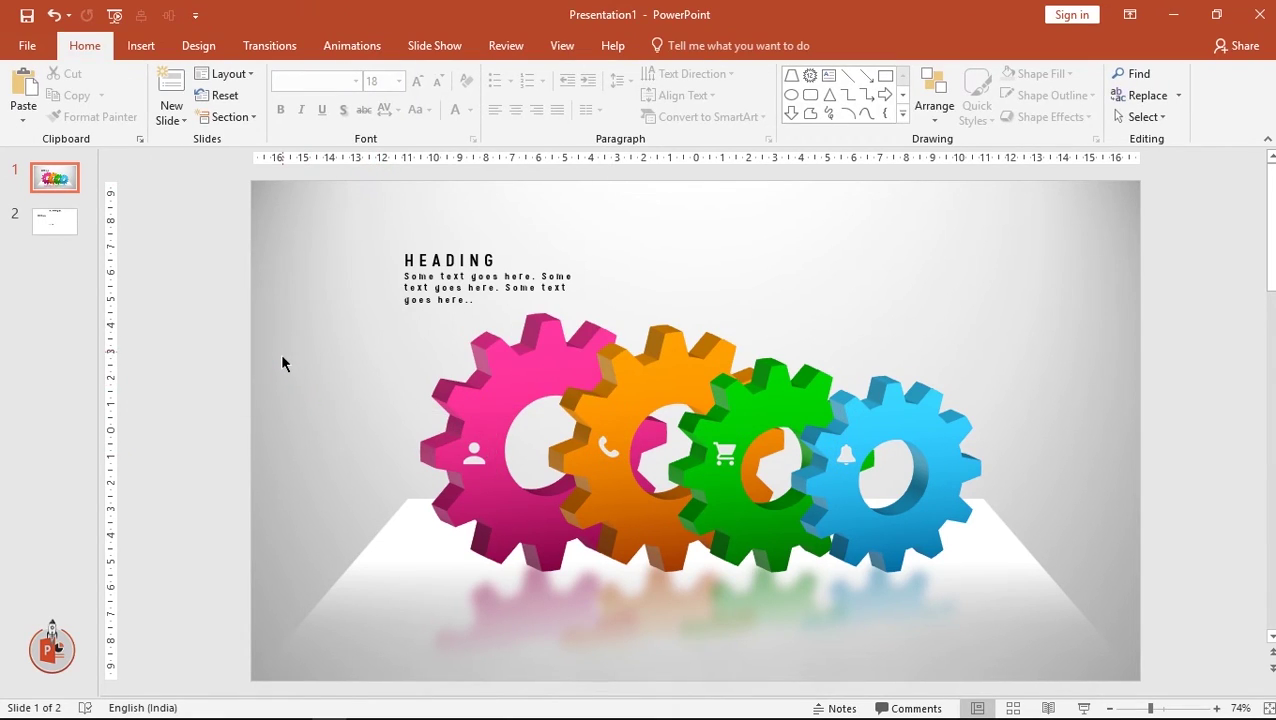
Colour the first HEADING text magenta, nudge it up-left, and shrink it to size 9
click(438, 245)
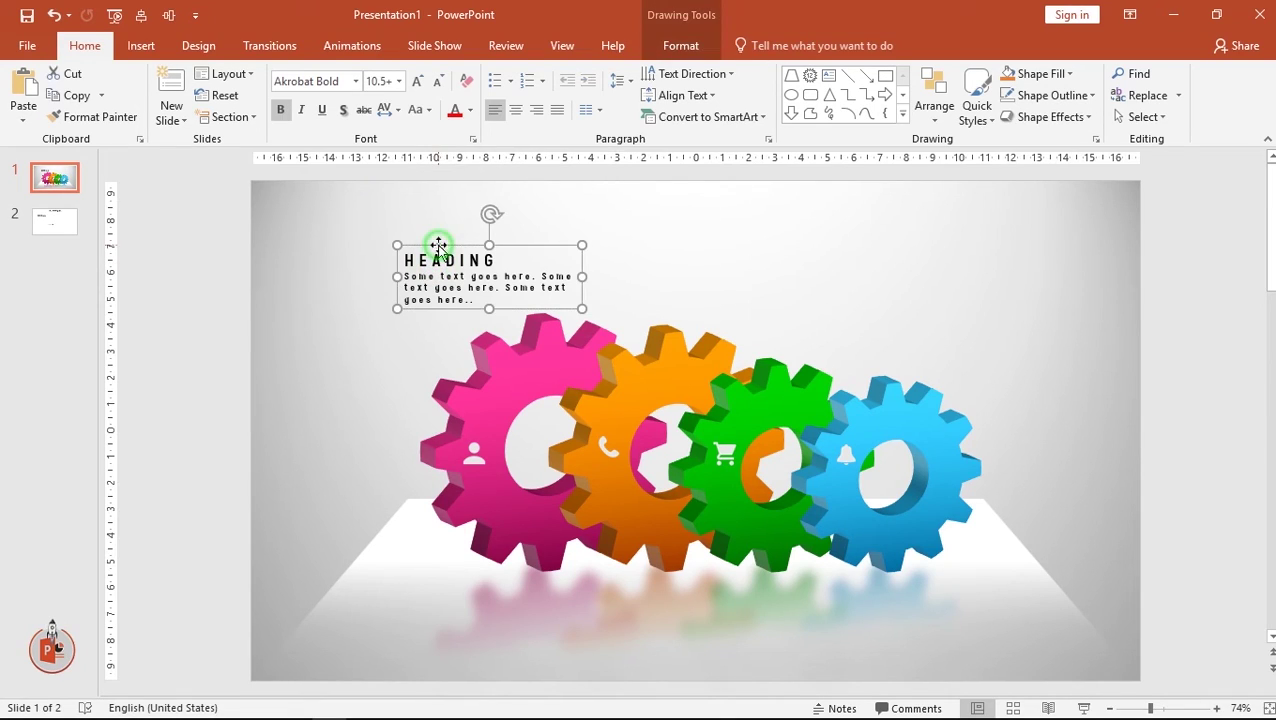
click(469, 110)
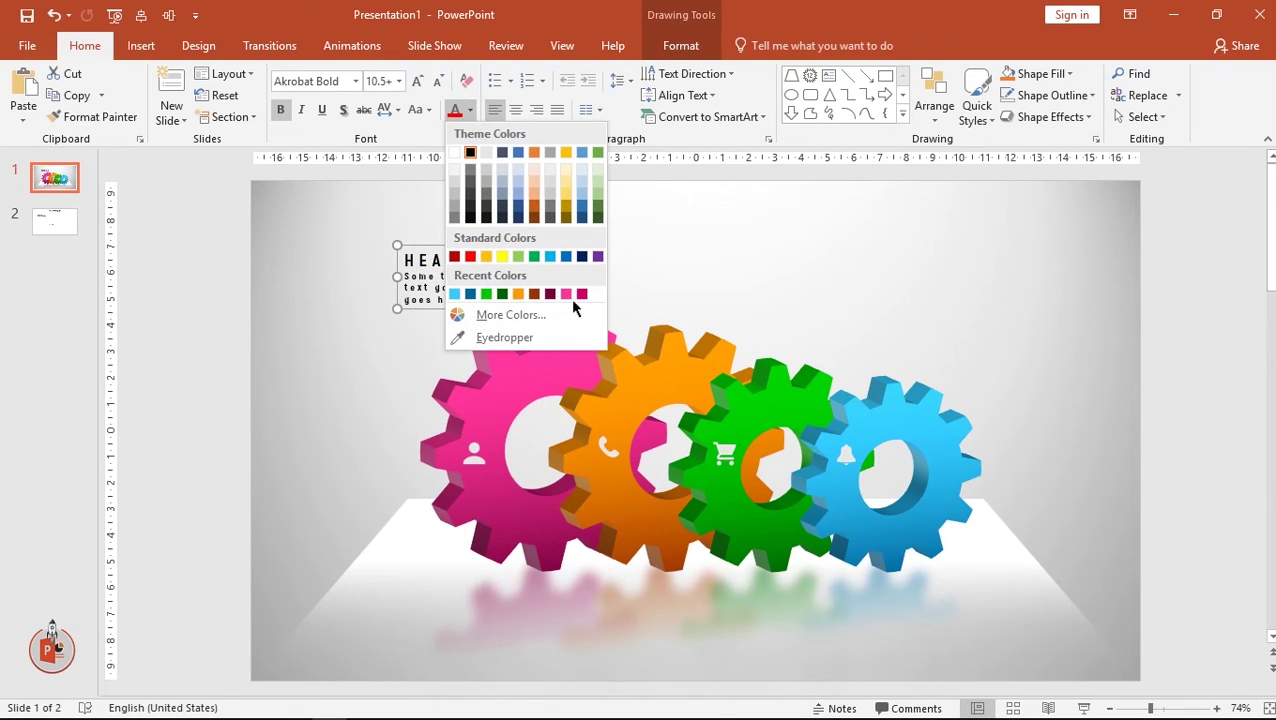
click(581, 295)
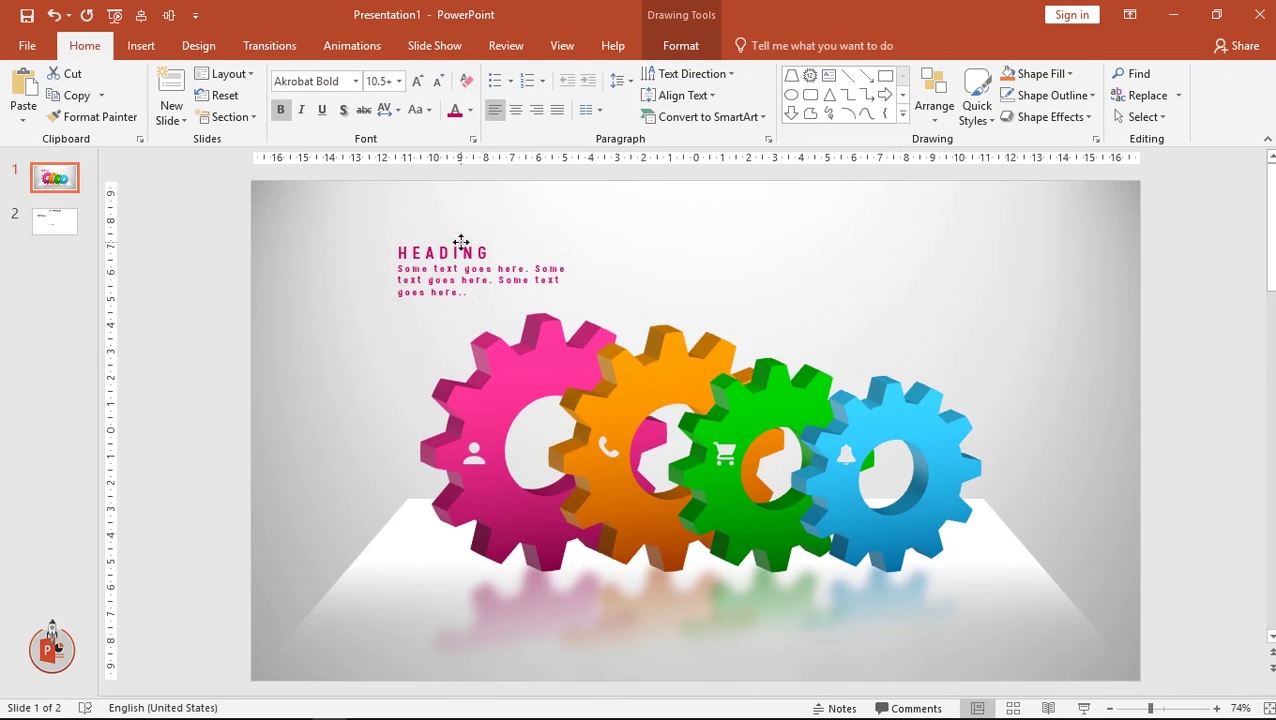
drag(467, 248, 460, 241)
click(439, 82)
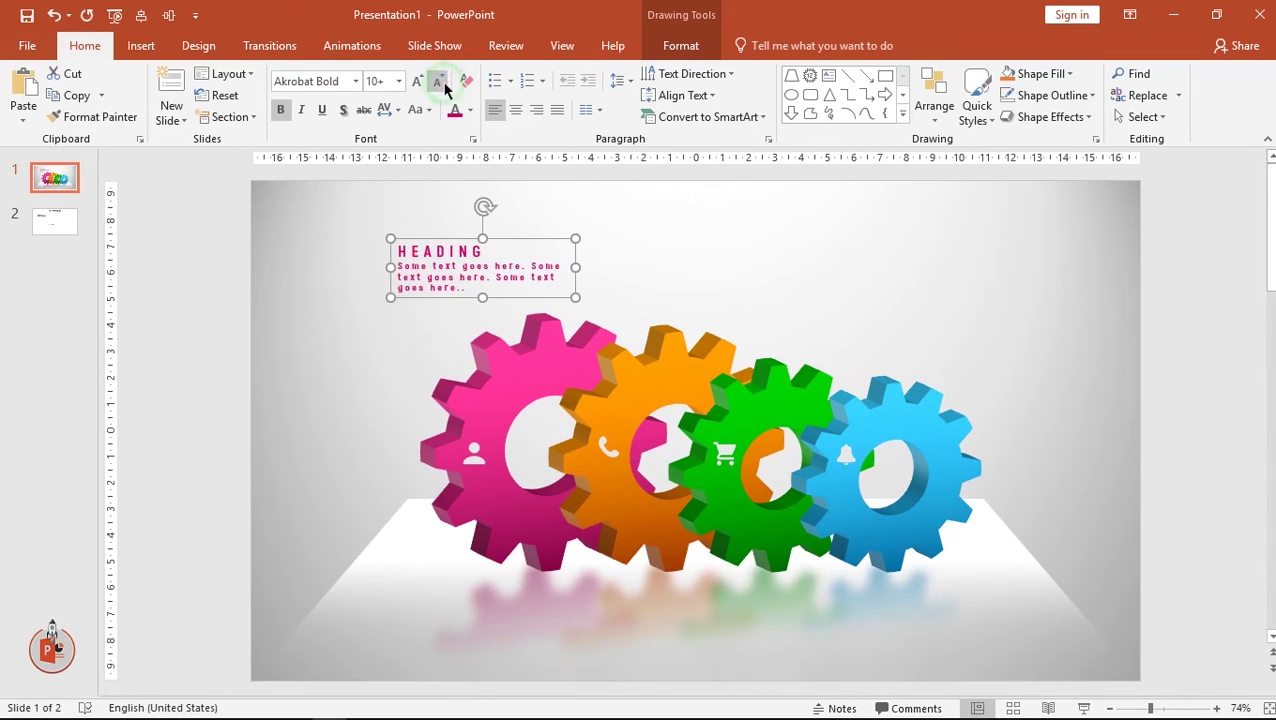
click(443, 84)
Copy the heading three times to the right, colouring the copies gold, green and blue
mouse_move(575, 265)
mouse_down()
mouse_move(563, 264)
mouse_move(701, 298)
mouse_up()
click(474, 117)
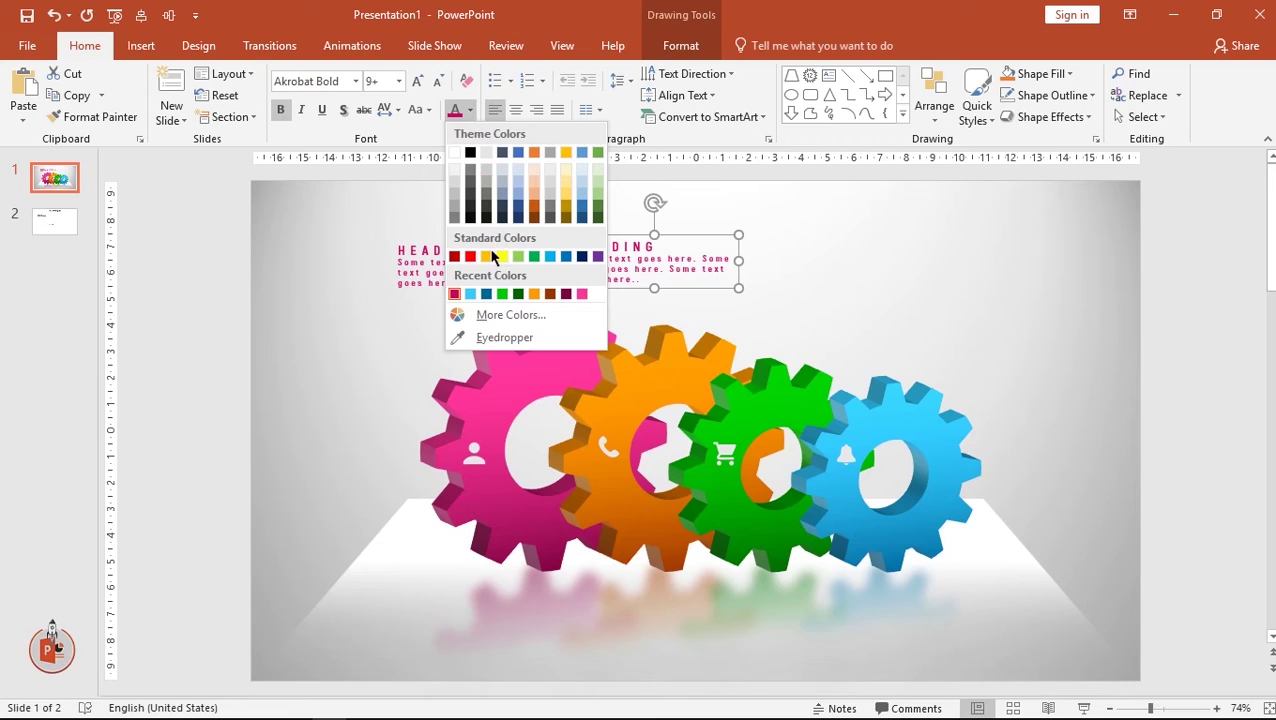
click(485, 257)
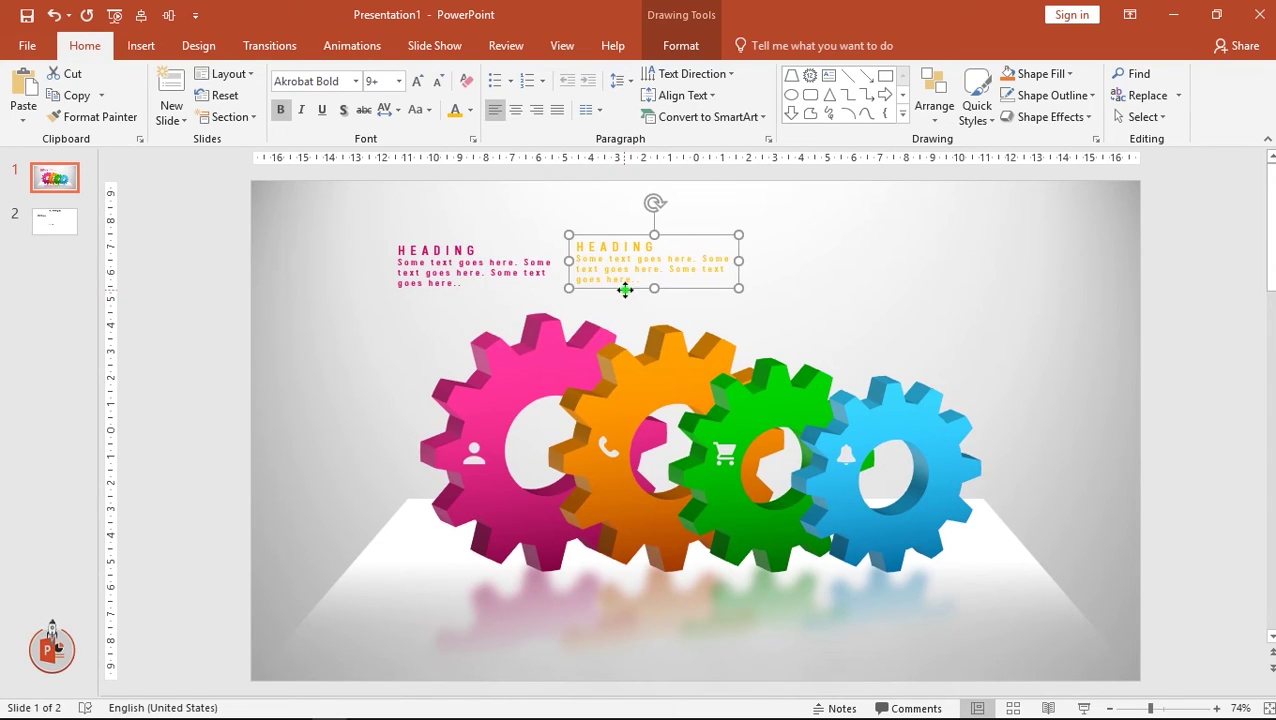
drag(624, 290, 806, 300)
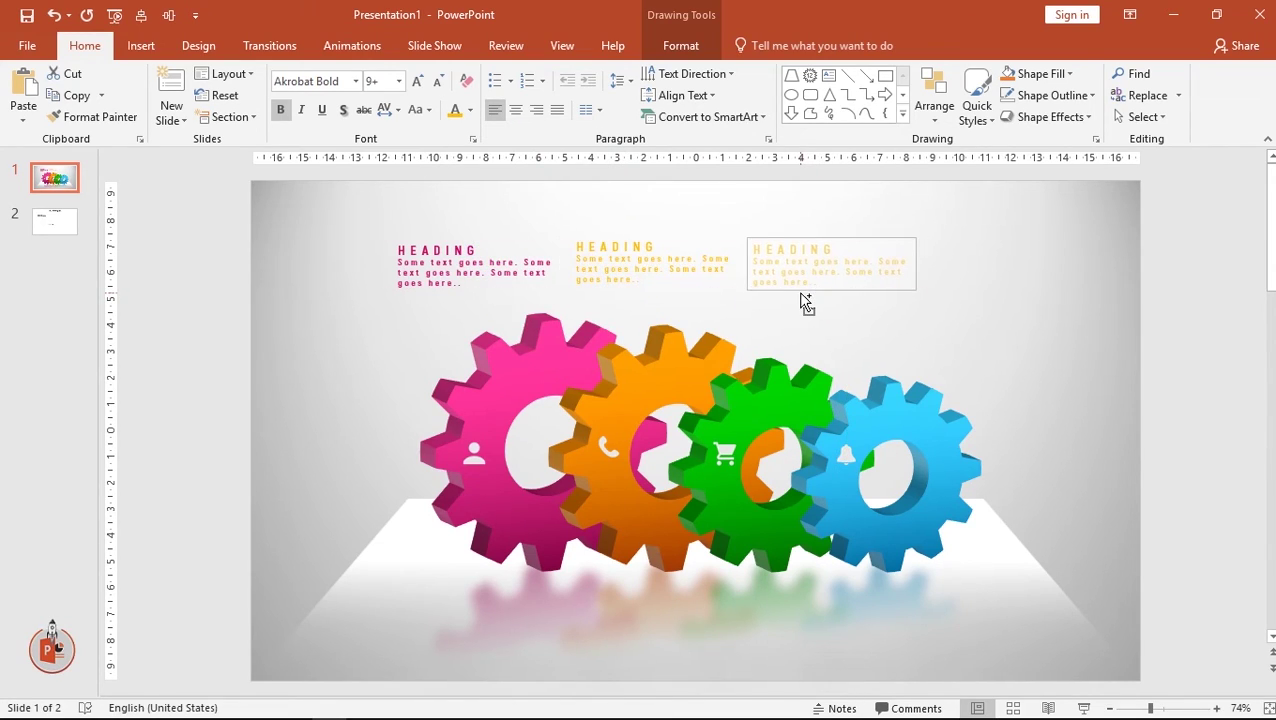
drag(806, 300, 797, 302)
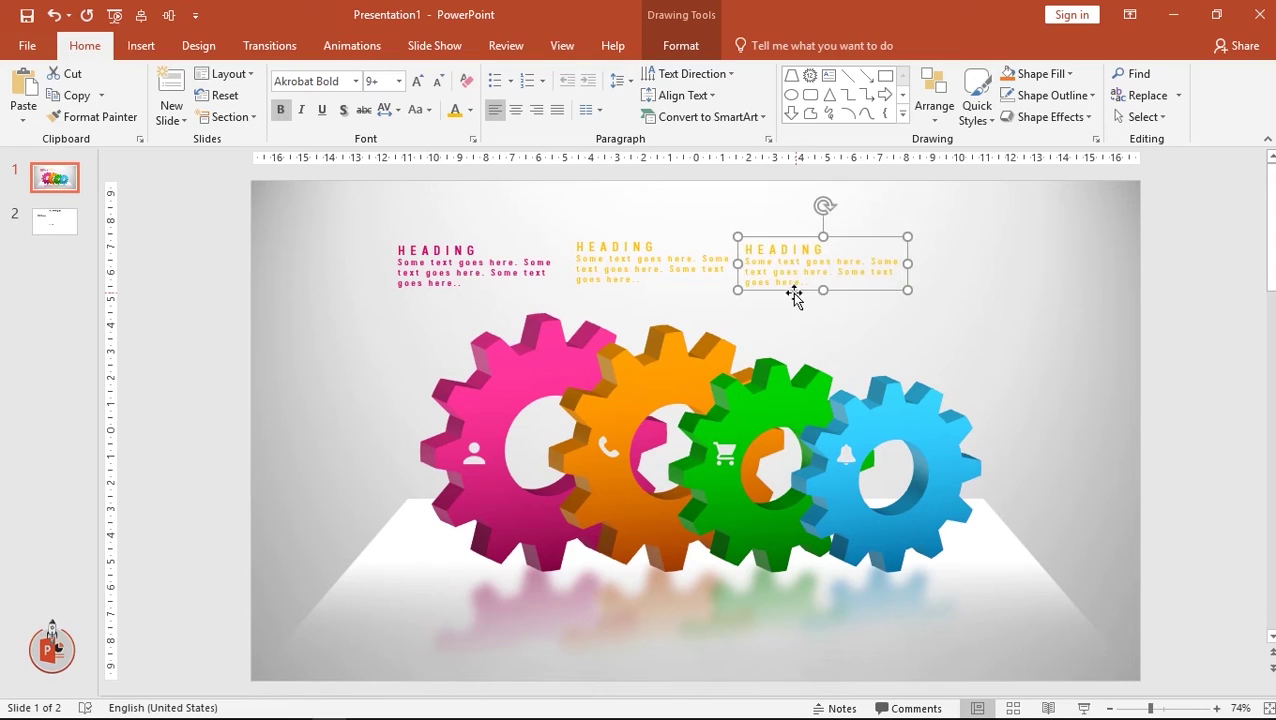
click(474, 113)
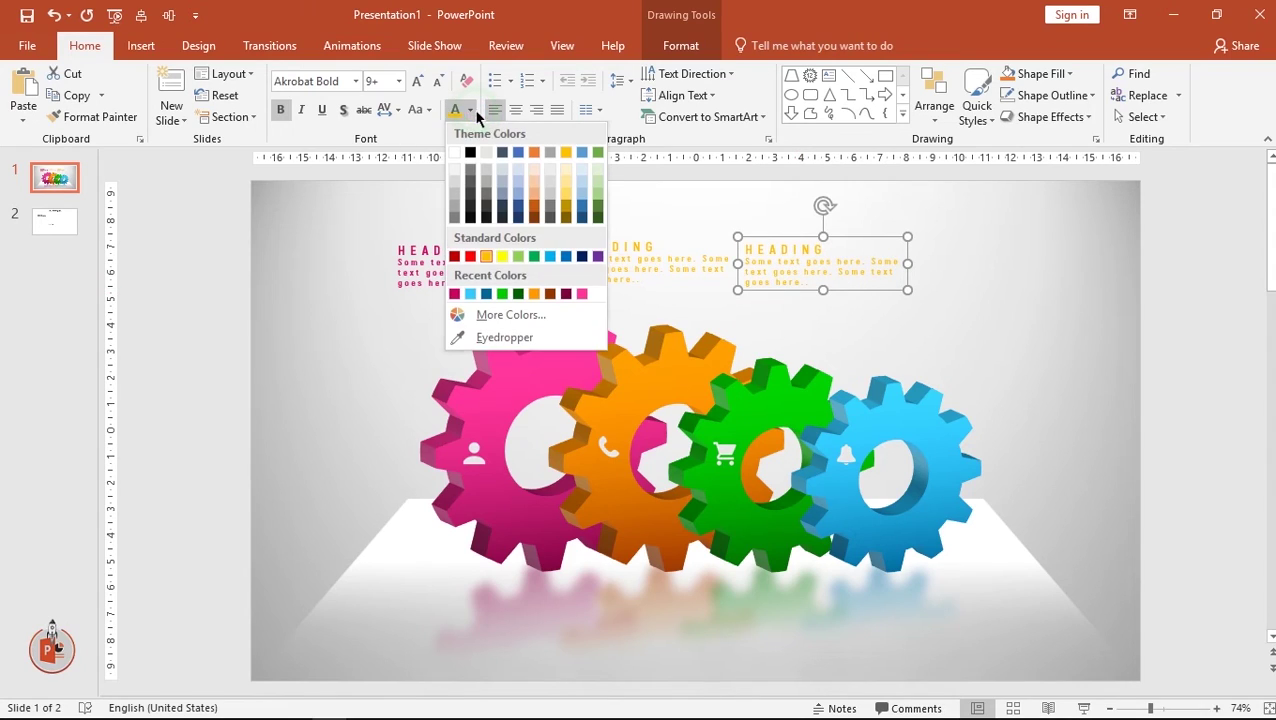
click(520, 294)
drag(769, 288, 943, 299)
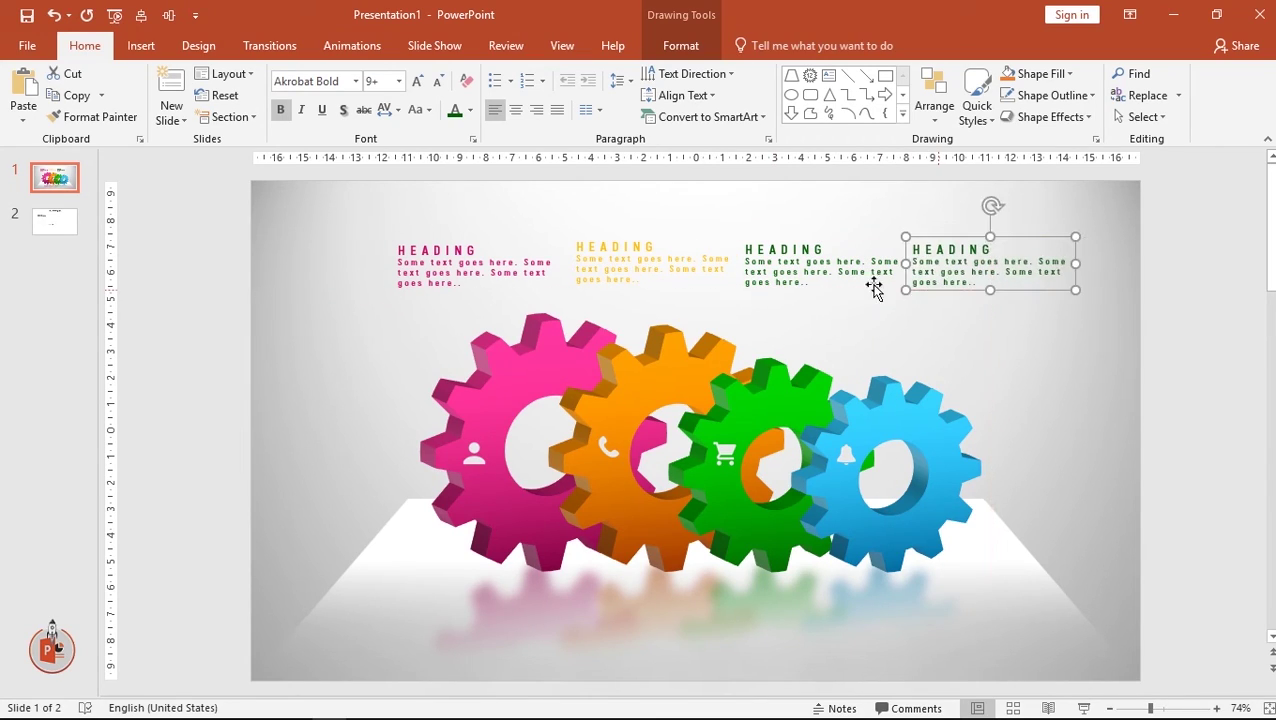
click(471, 113)
click(497, 290)
Select all four headings together and reposition them as a row above the gears
click(1045, 335)
click(445, 266)
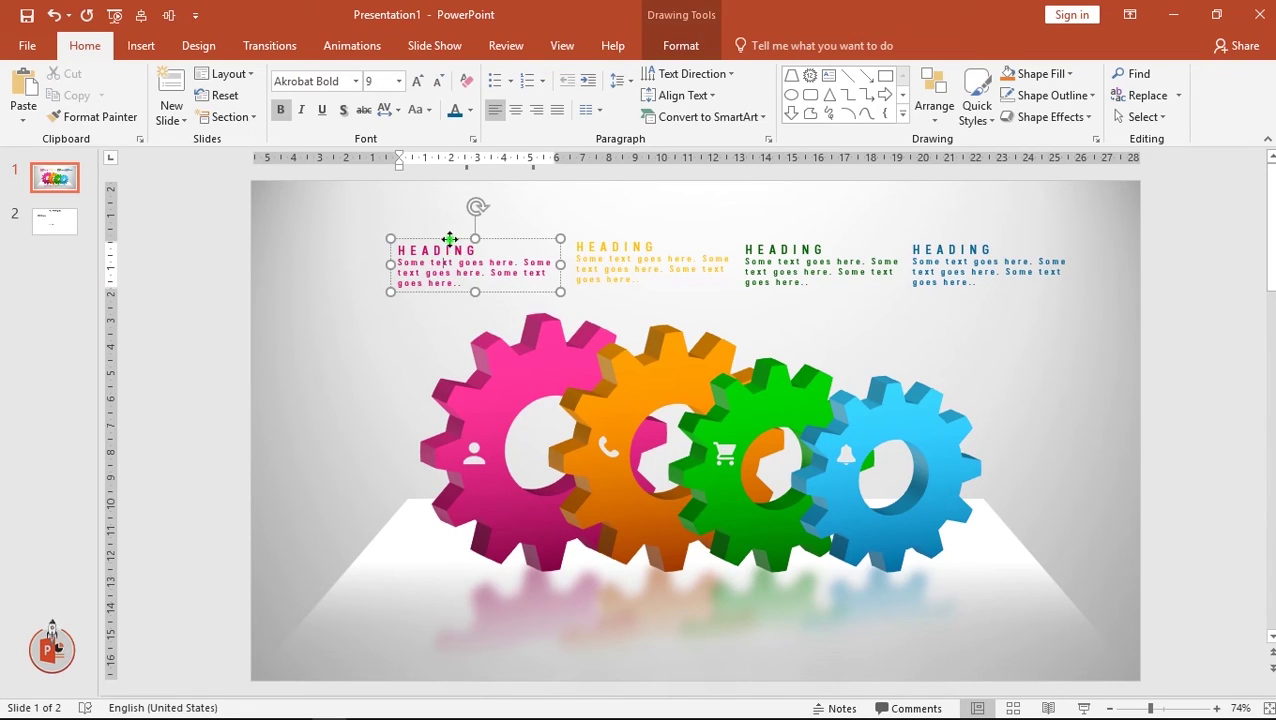
click(449, 238)
shift+click(620, 252)
shift+click(780, 258)
shift+click(958, 298)
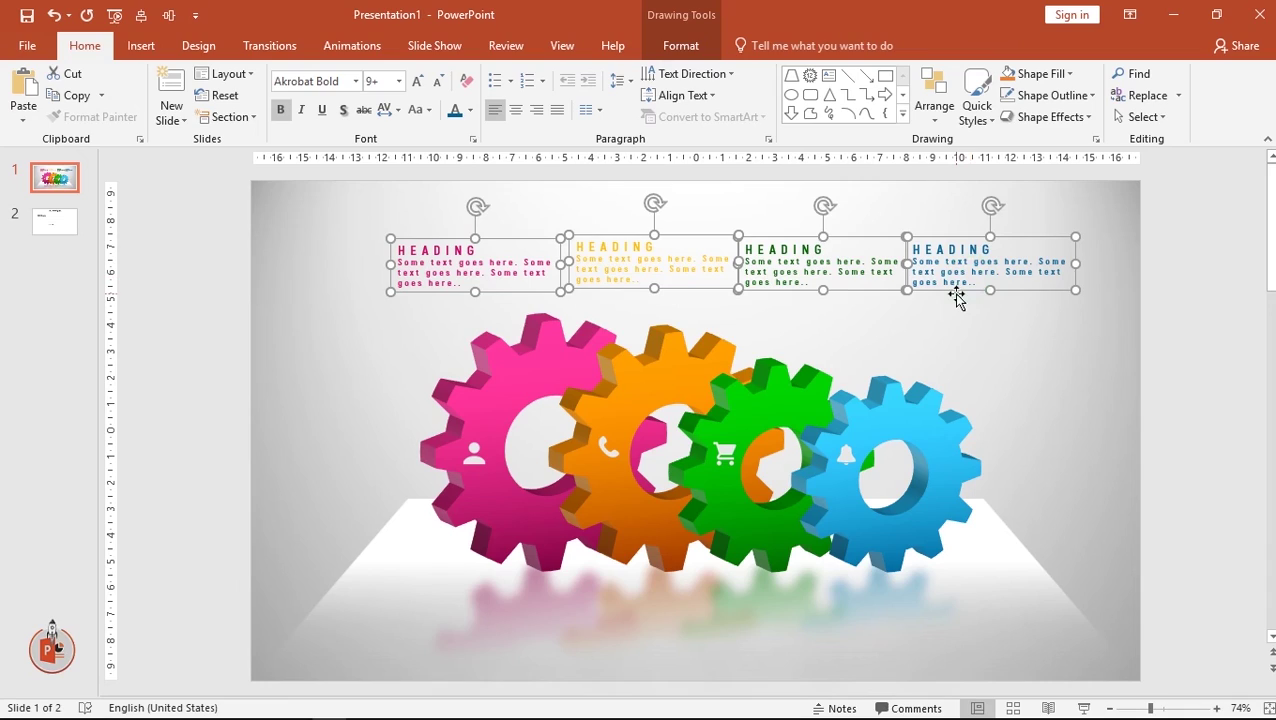
mouse_move(958, 298)
mouse_down()
mouse_move(904, 314)
mouse_move(948, 311)
mouse_up()
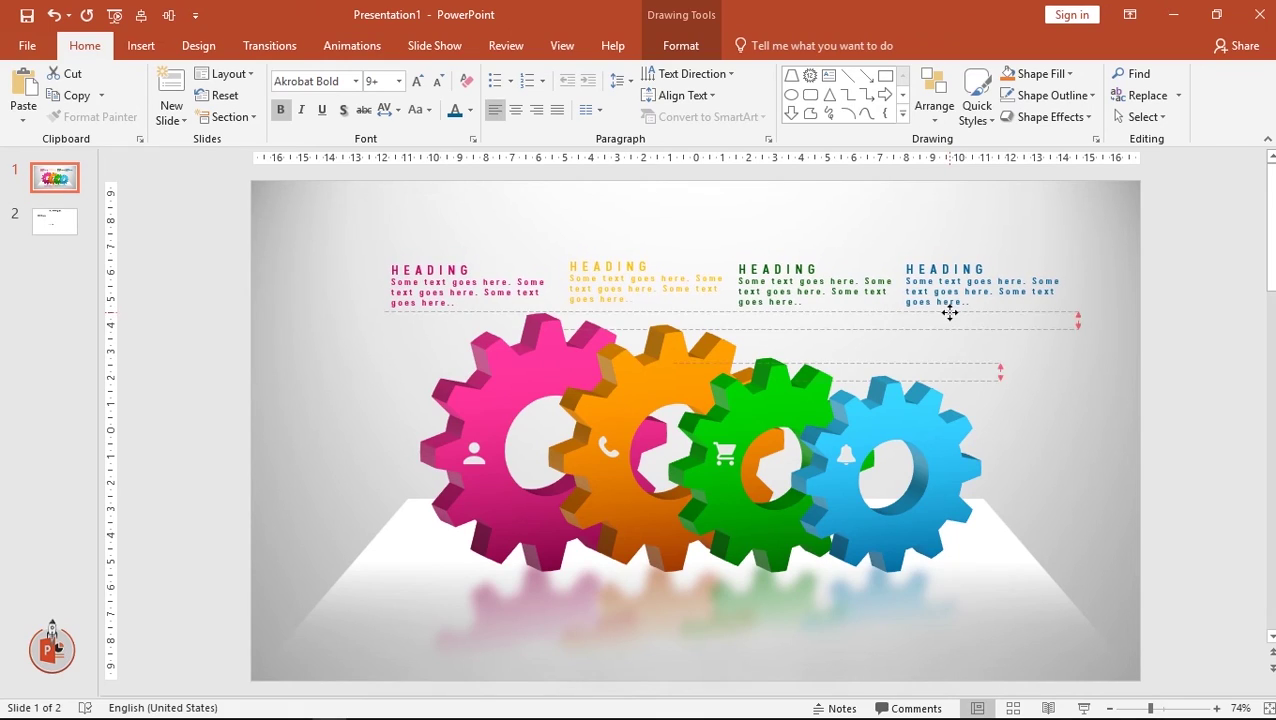
drag(948, 311, 955, 311)
click(1062, 369)
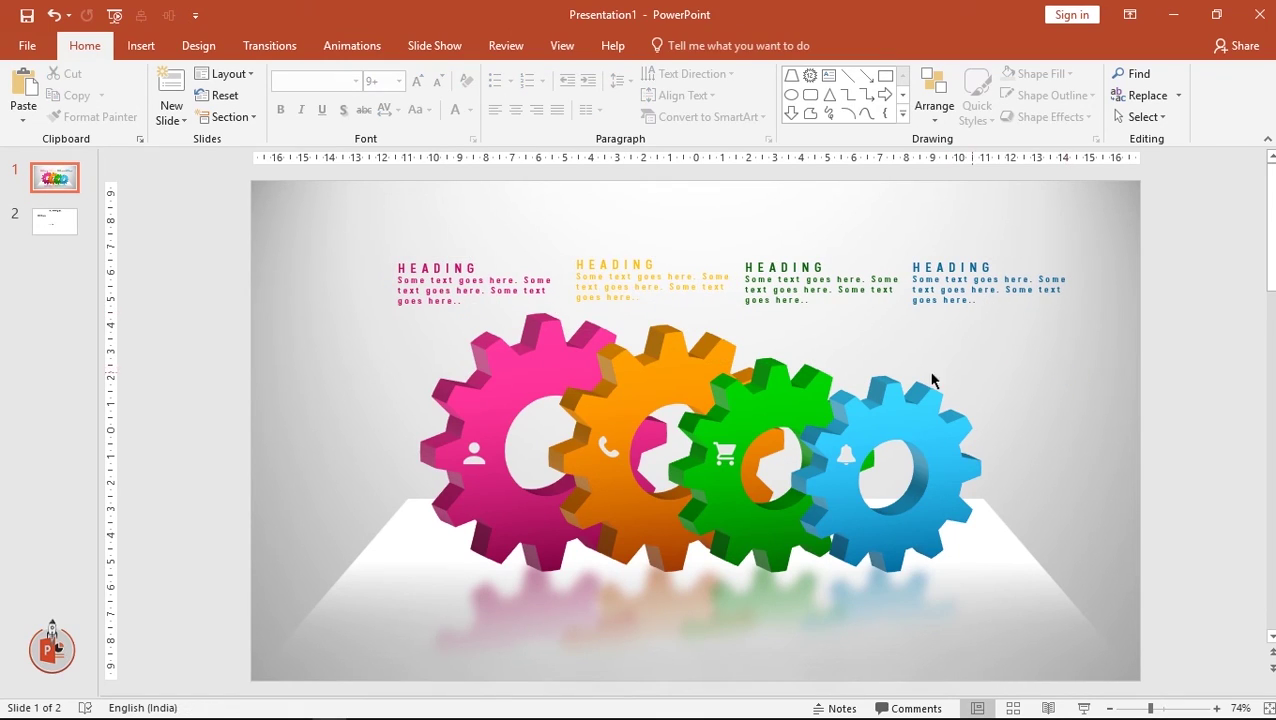
Copy the '4 Step GEAR Infographic' title from slide 2 and paste it onto the gear slide
click(72, 222)
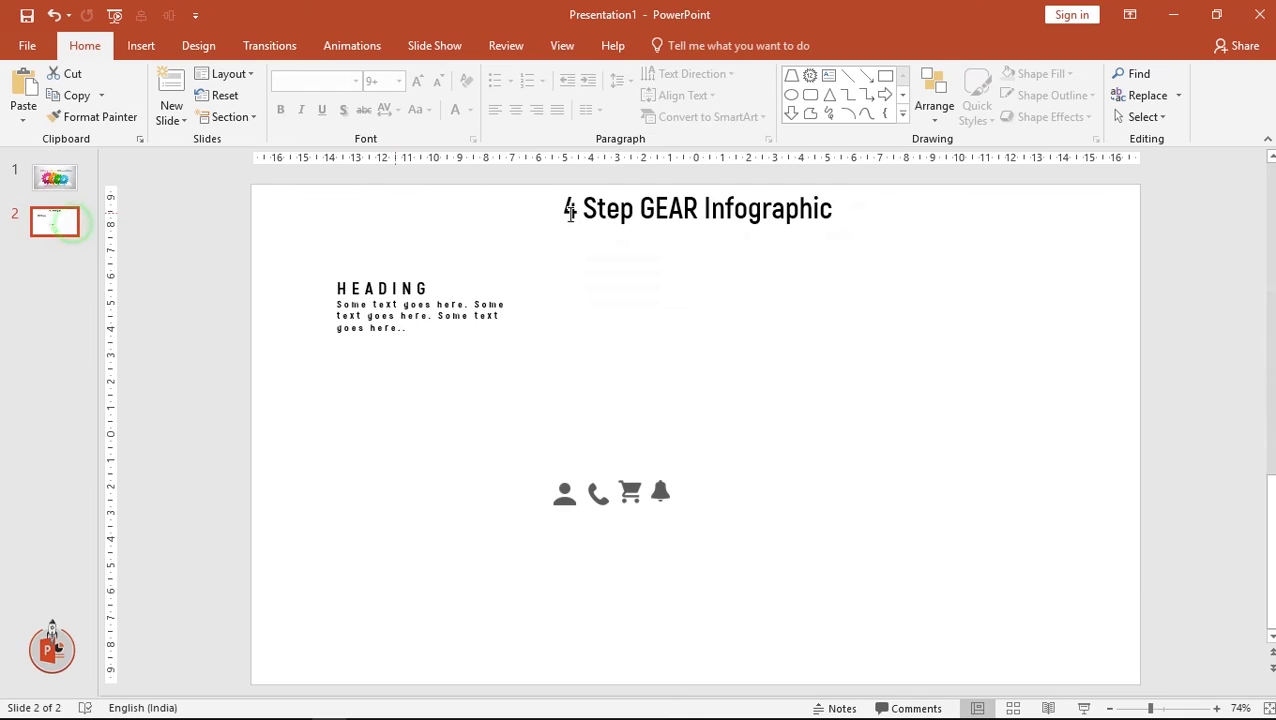
click(628, 225)
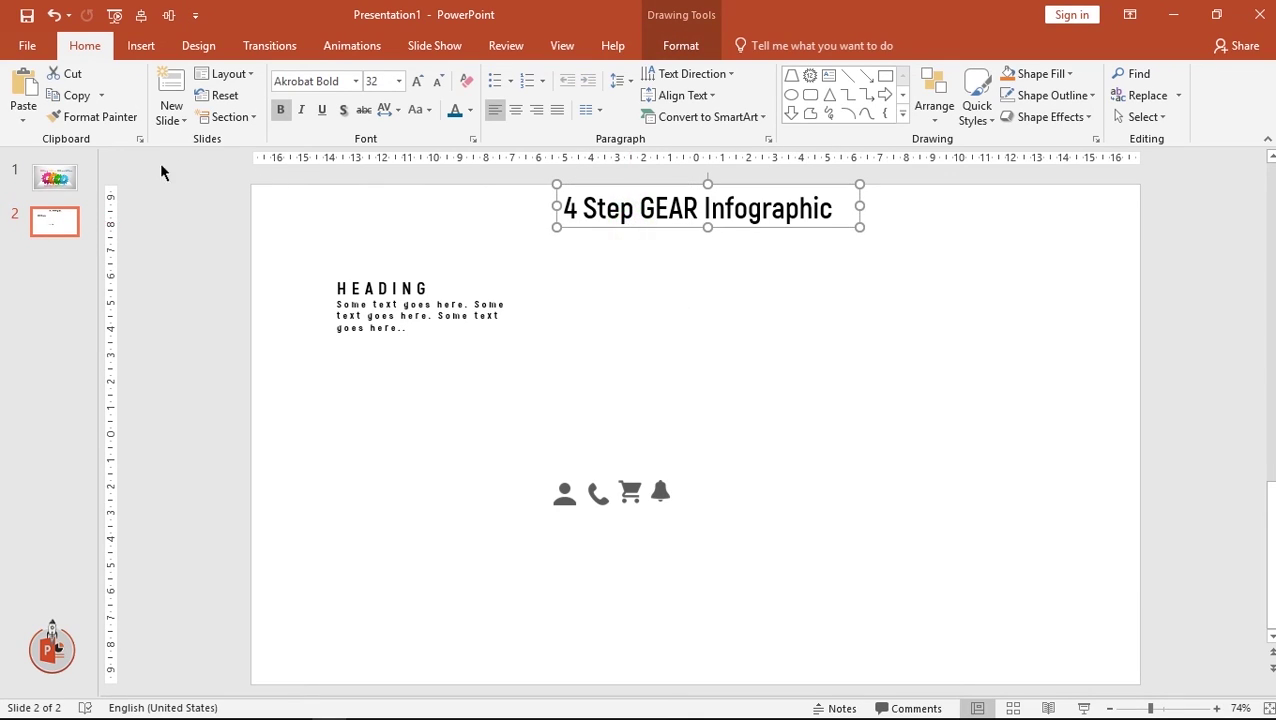
click(54, 177)
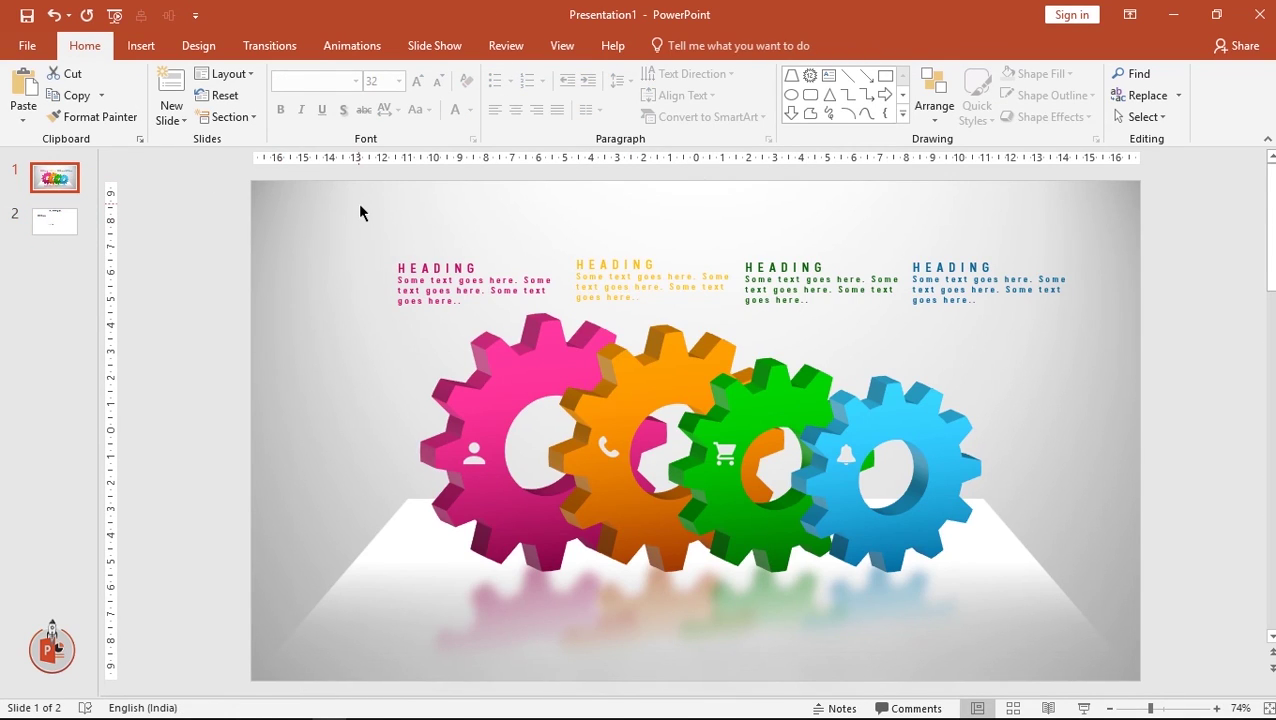
key(ctrl+v)
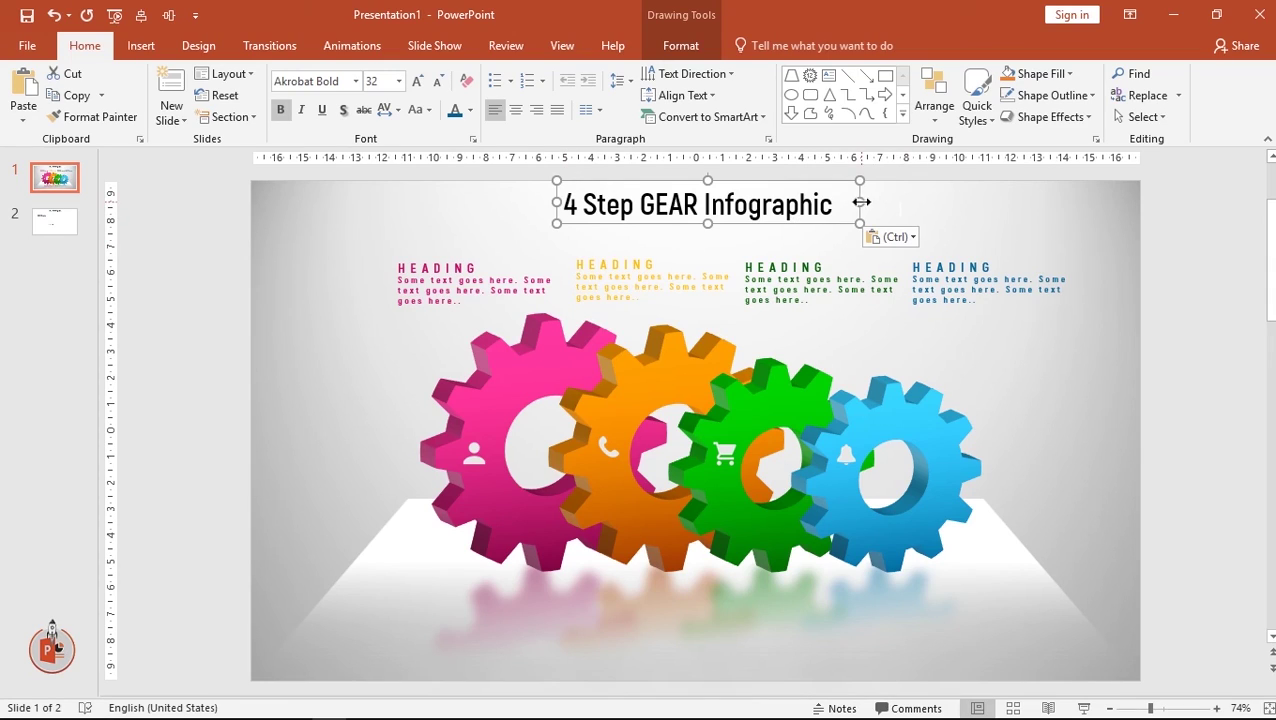
Widen the title, enlarge it to size 40, centre it at the top, and start the slideshow
drag(861, 202, 1005, 202)
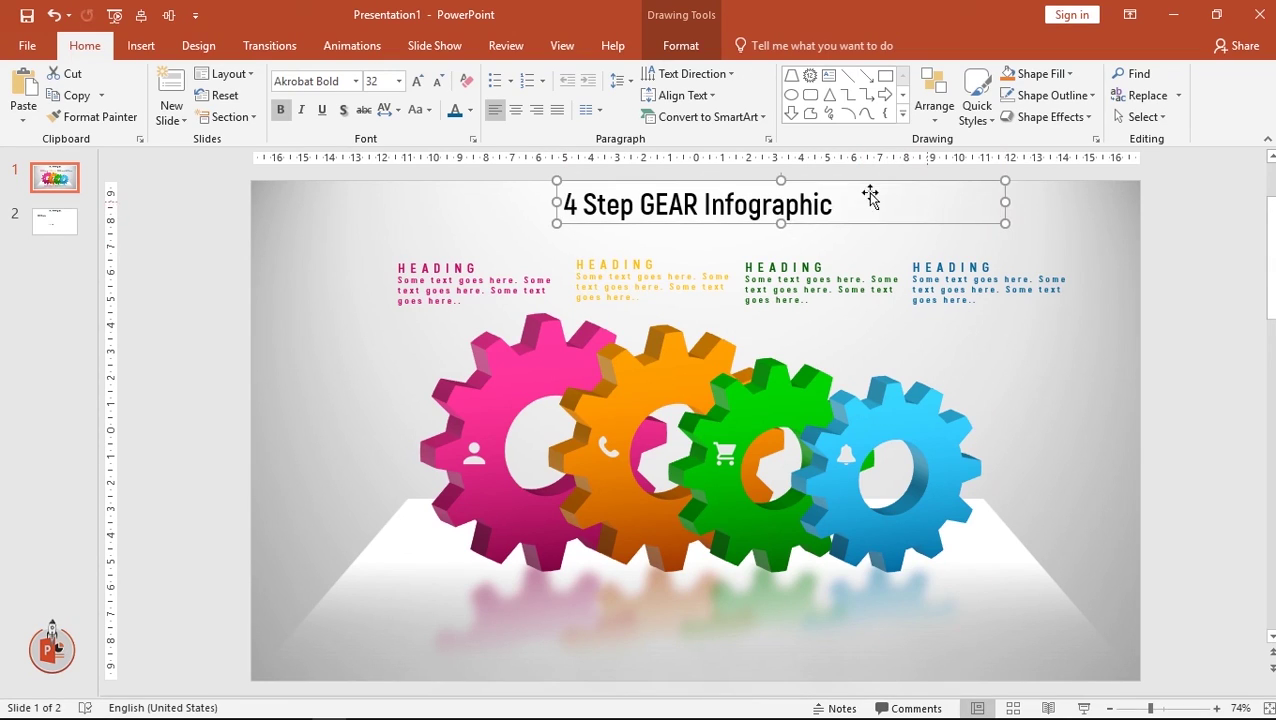
click(420, 82)
click(420, 82)
drag(672, 230, 617, 231)
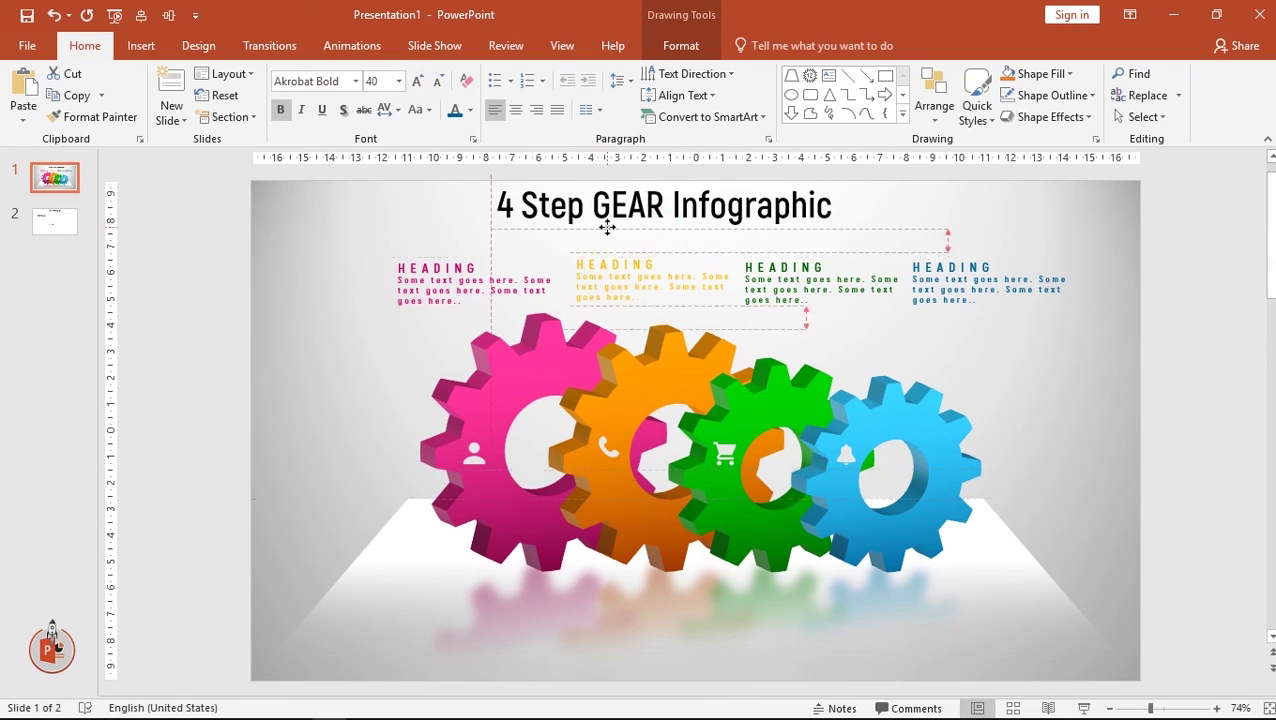
click(1120, 395)
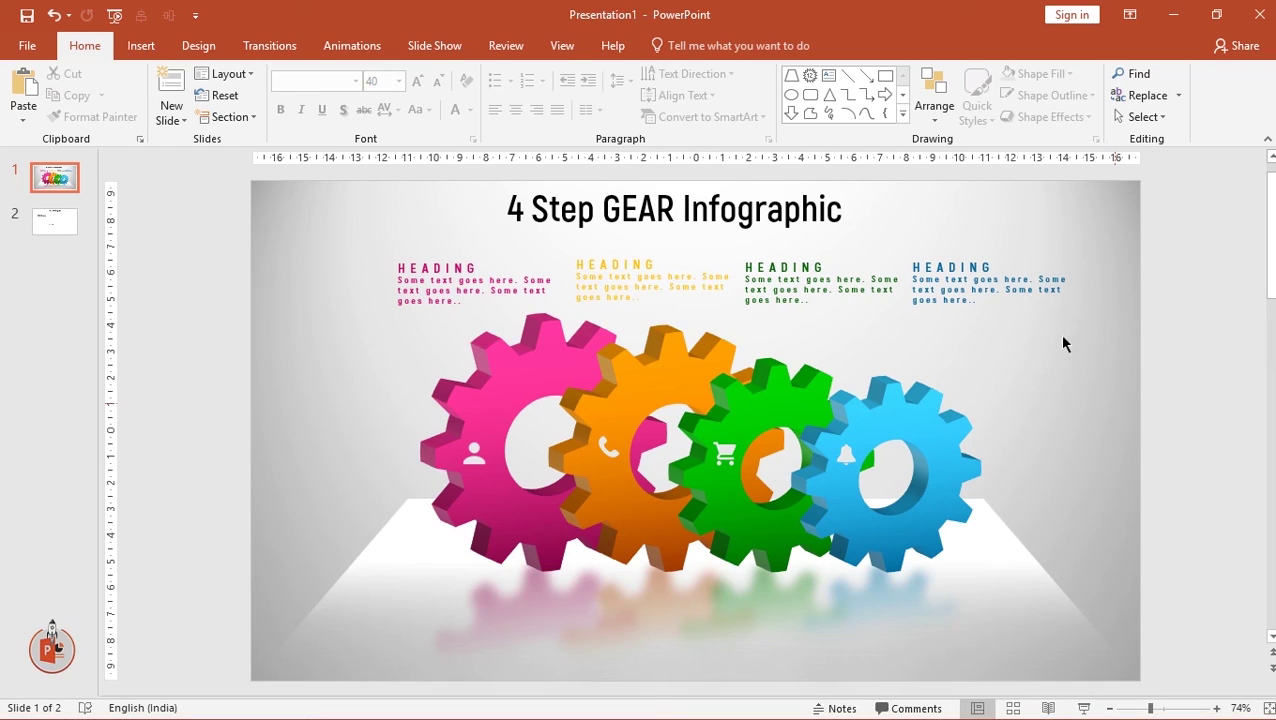
key(F5)
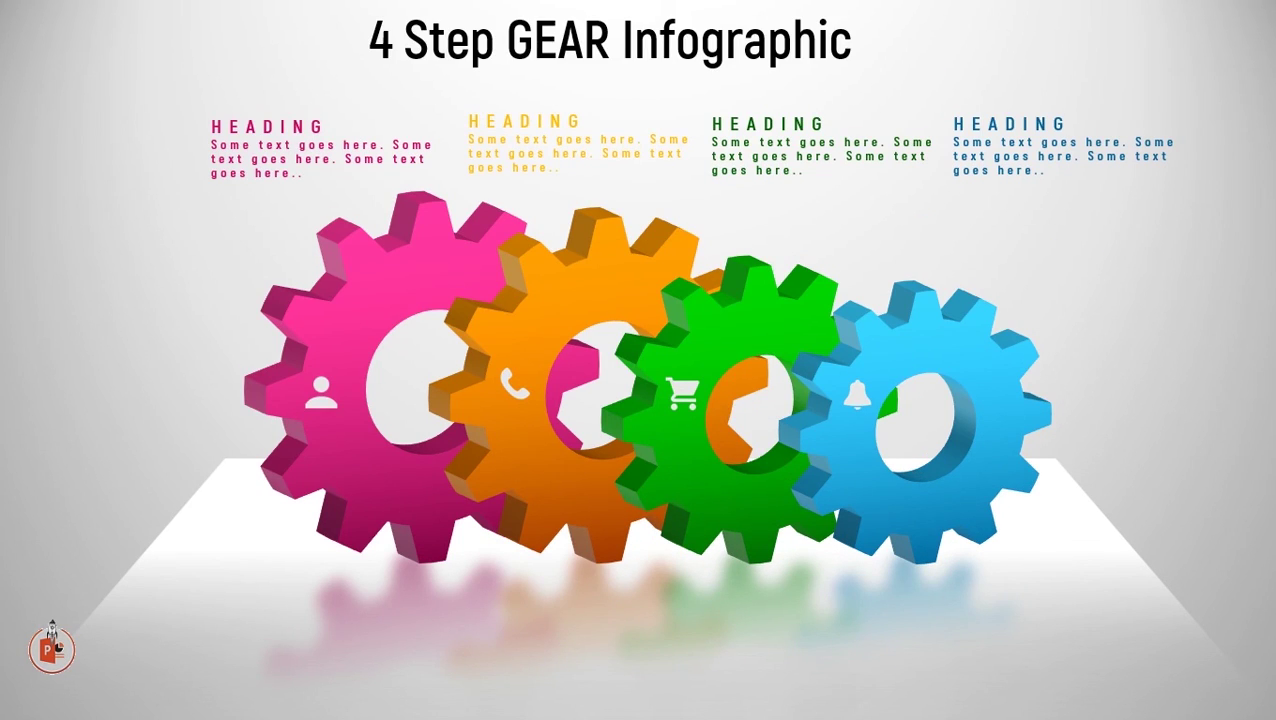